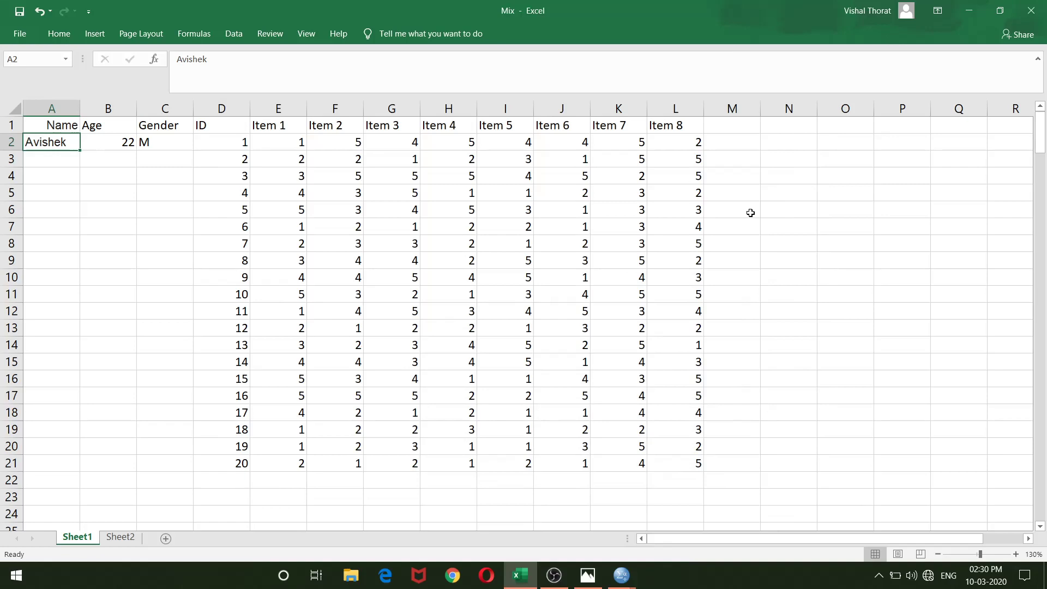
Examine the Name, Age, Gender, ID and Item 1 columns and the item scores in E2:L21
left_click(750, 213)
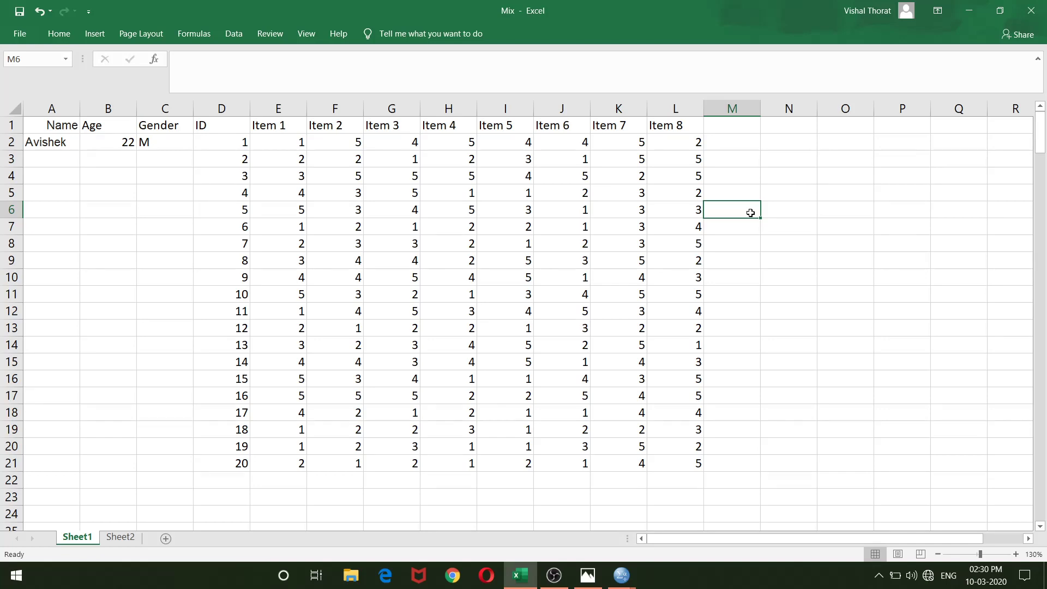
left_click(793, 127)
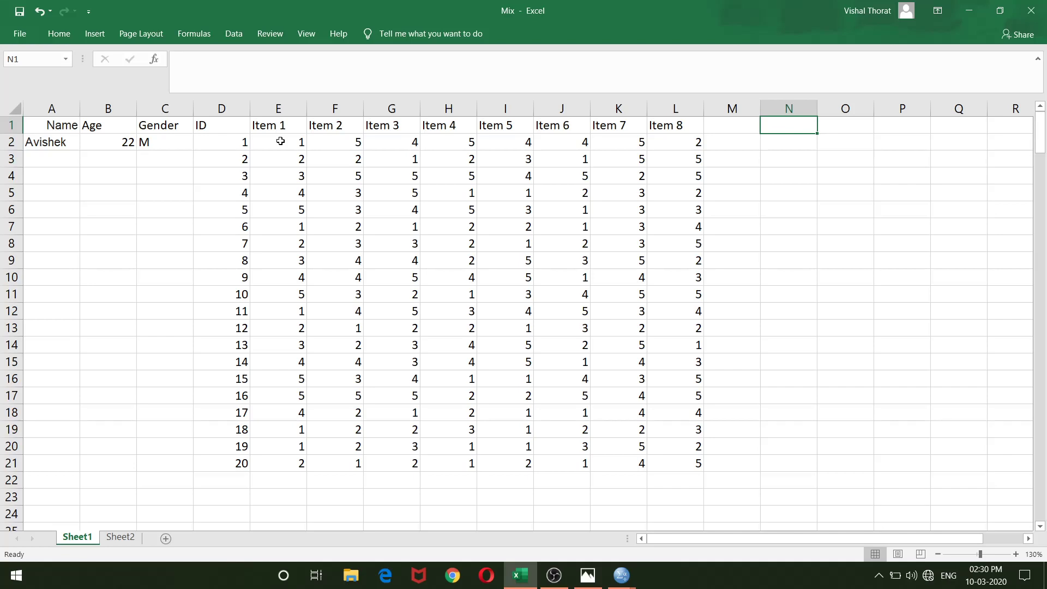
left_click(67, 107)
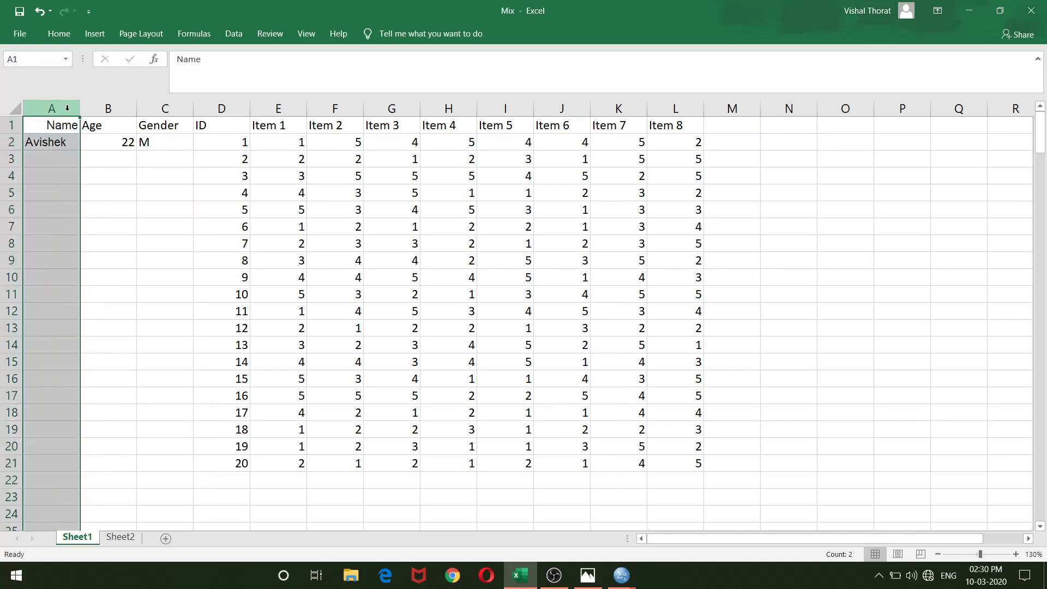
left_click(92, 108)
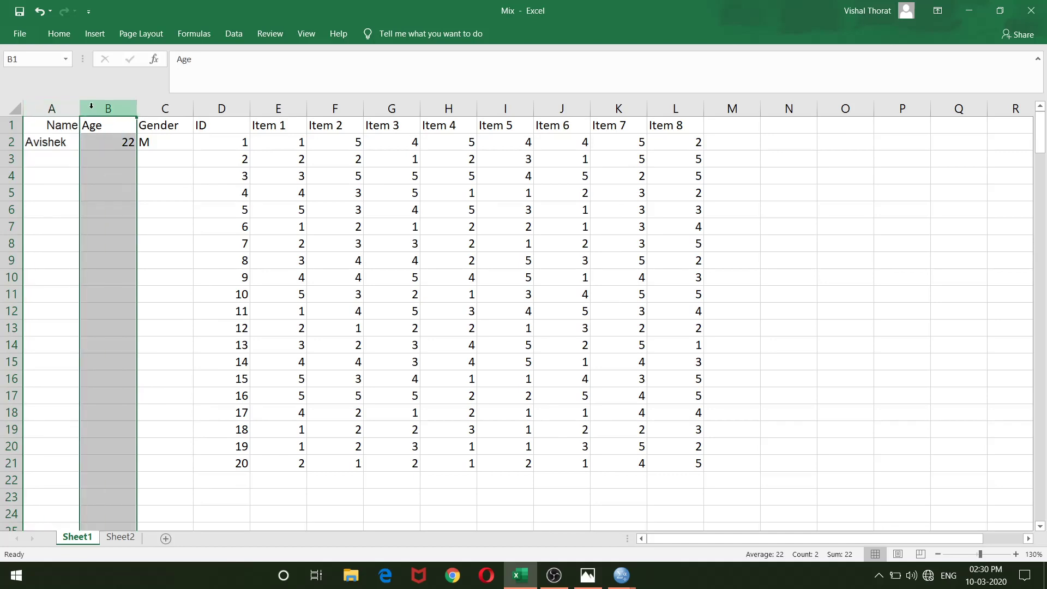
left_click(149, 109)
left_click(221, 108)
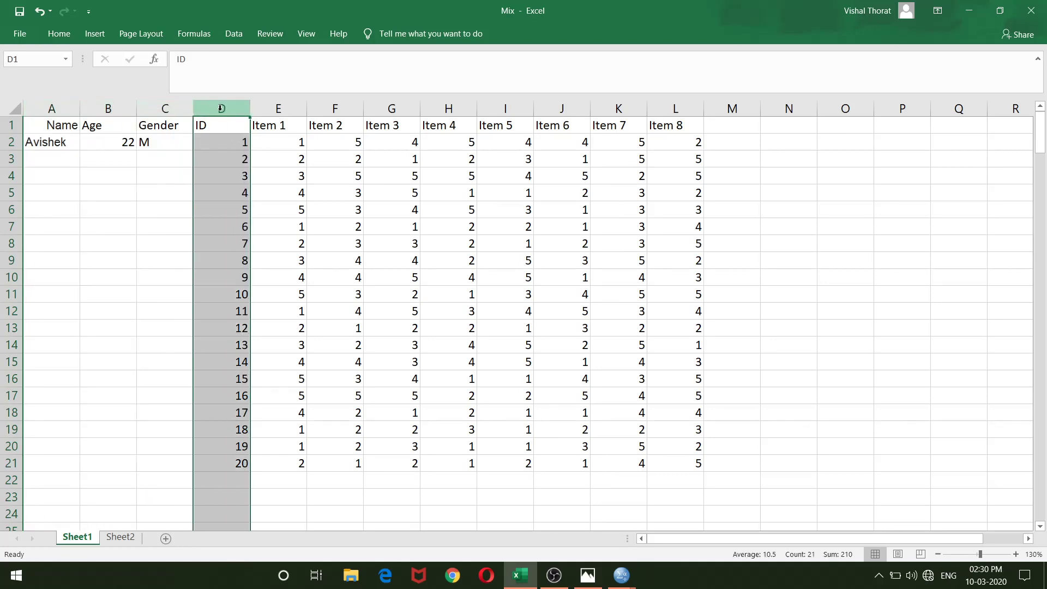
left_click(278, 107)
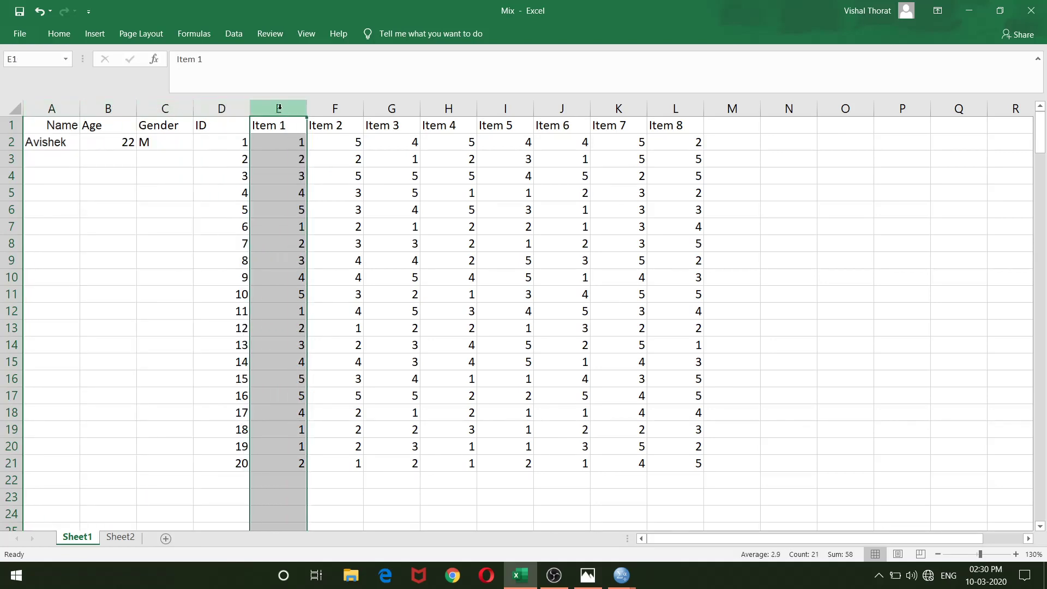
left_click(279, 144)
left_click_drag(279, 144, 685, 456)
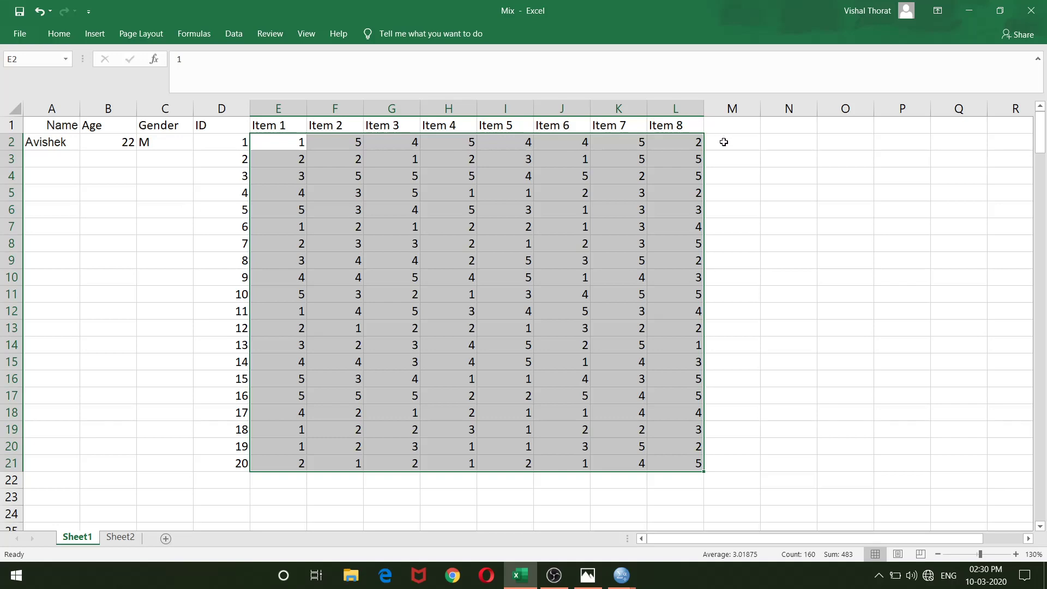
left_click(290, 142)
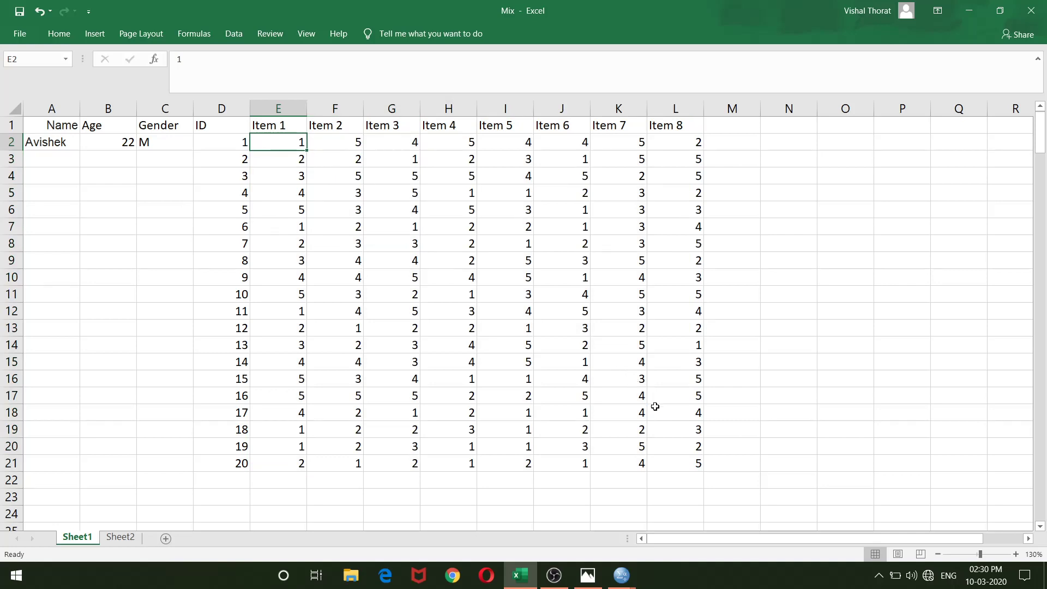
left_click(685, 461)
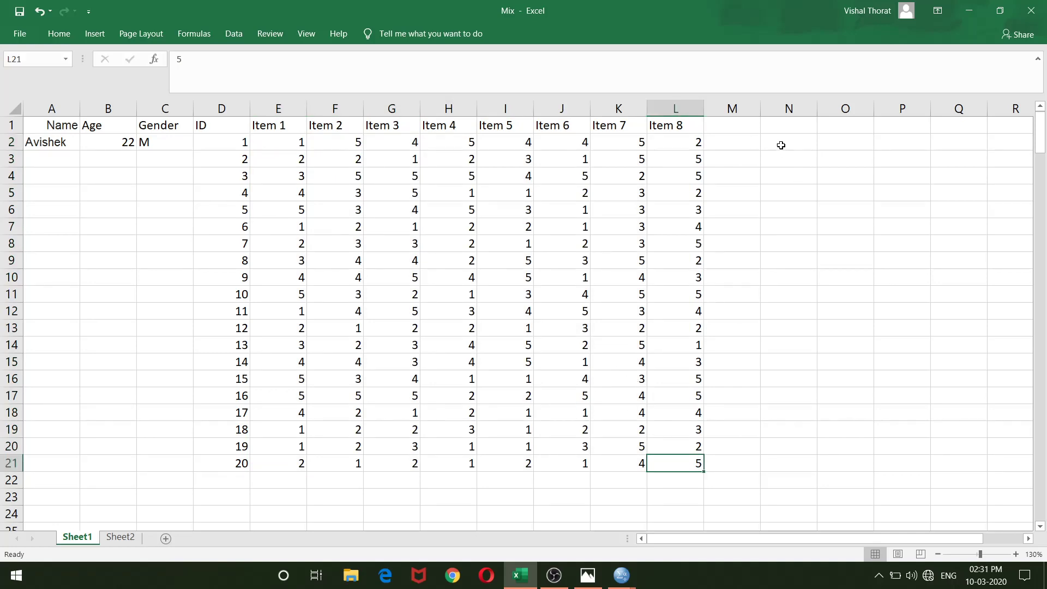
Enter the header Avg1 in cell N1
left_click(829, 127)
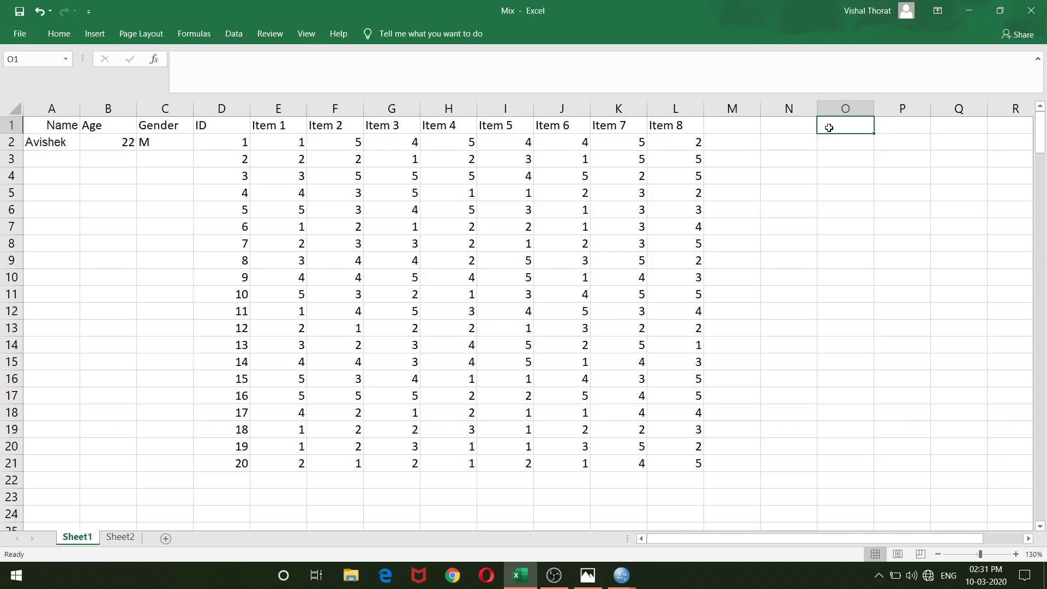
key("Left")
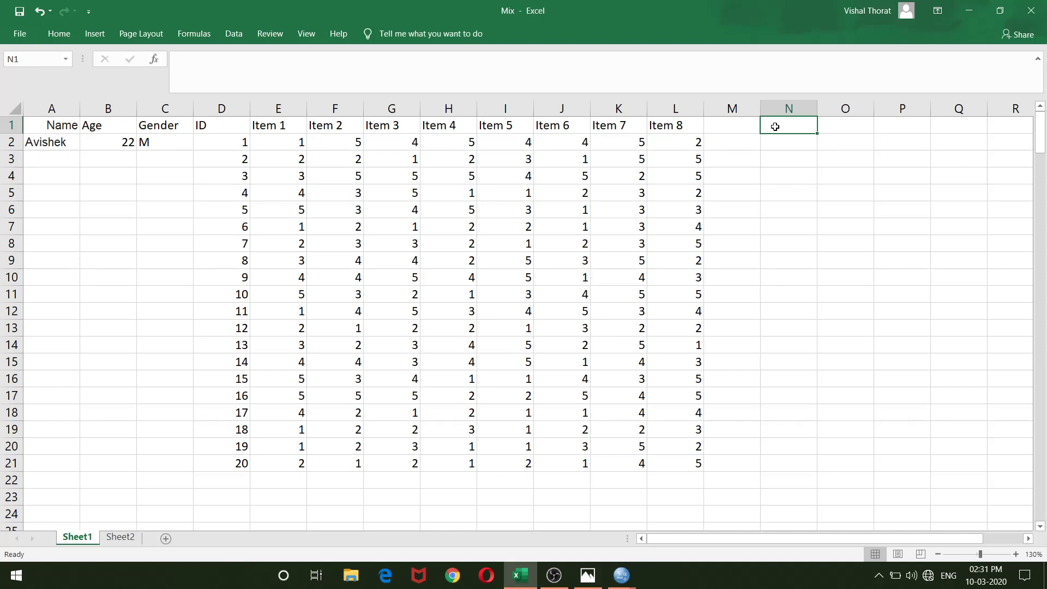
type("A")
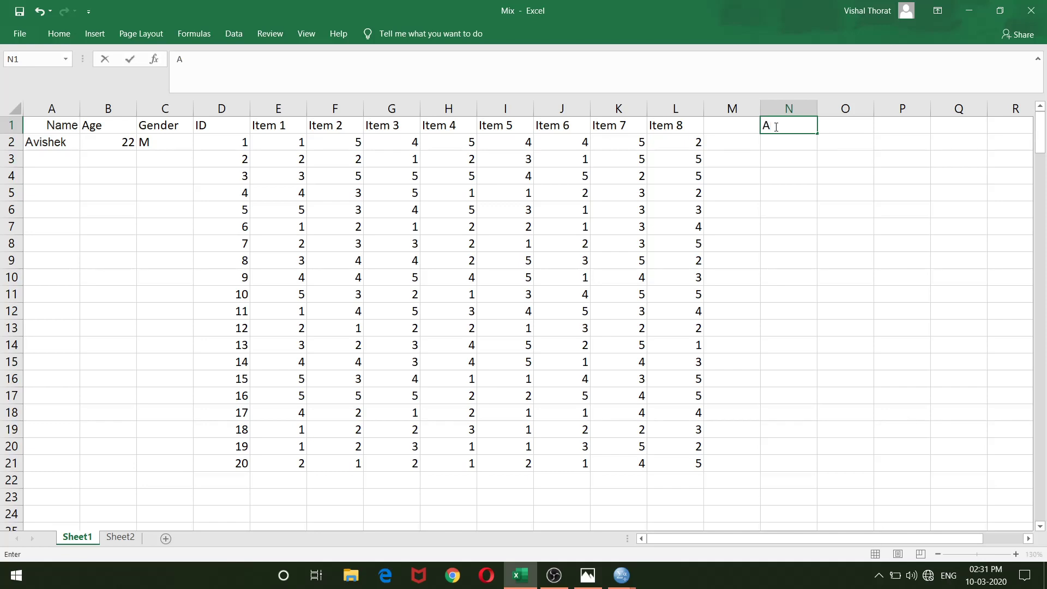
type("vg1")
Average Items 1 to 4 (E2:H2) in cell N2 with the AVERAGE function and fill the formula down to N21
left_click(775, 142)
type("=")
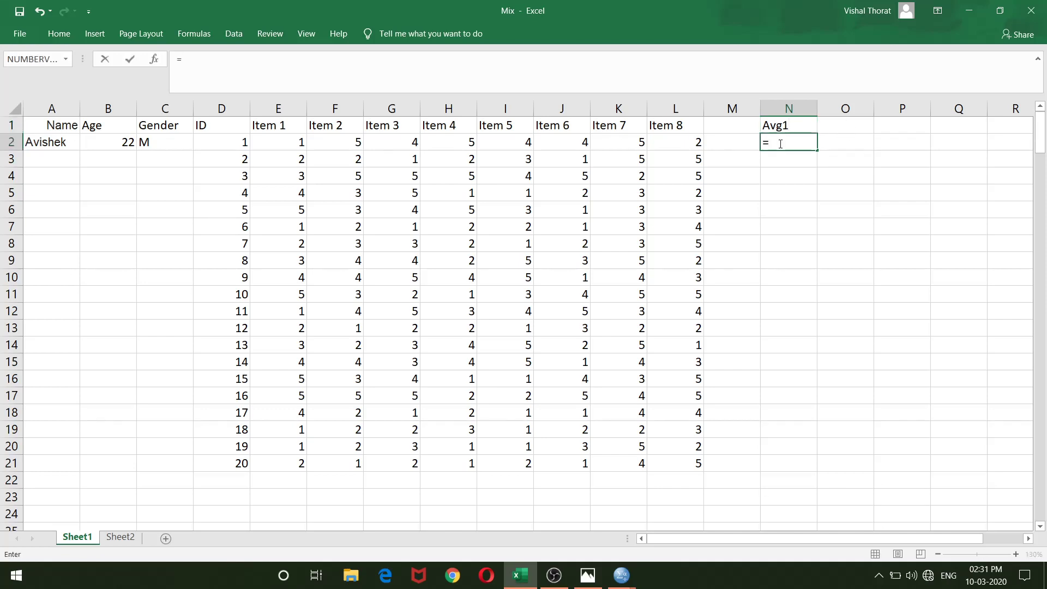
type("av")
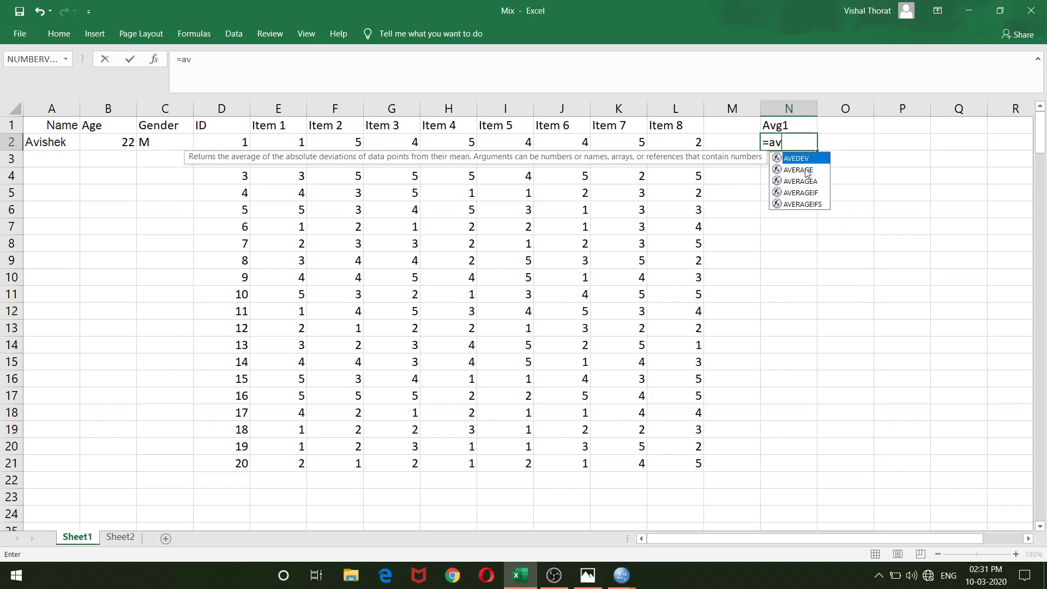
double_click(804, 169)
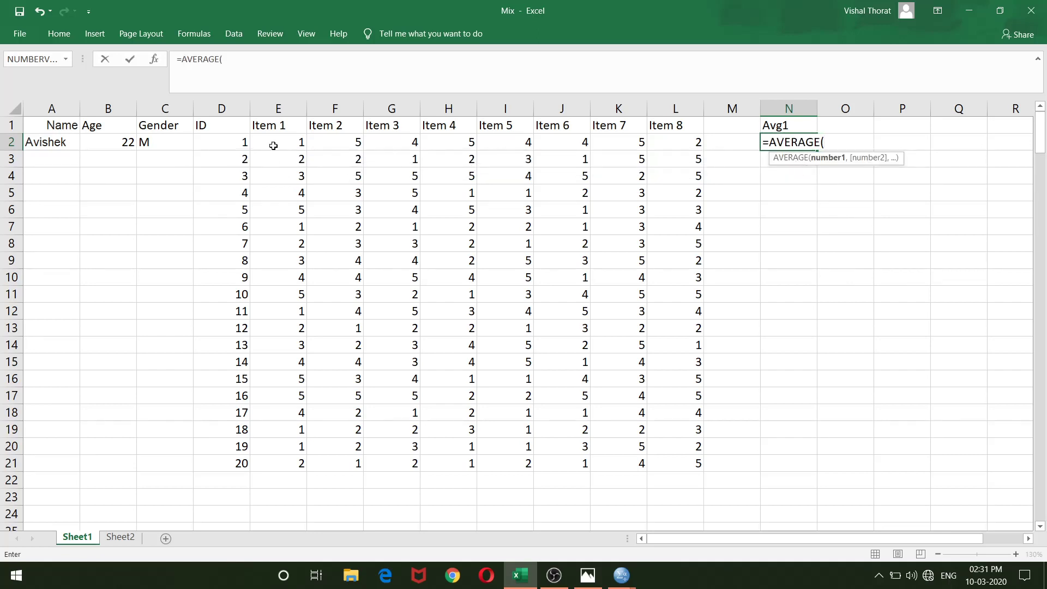
left_click_drag(275, 142, 435, 142)
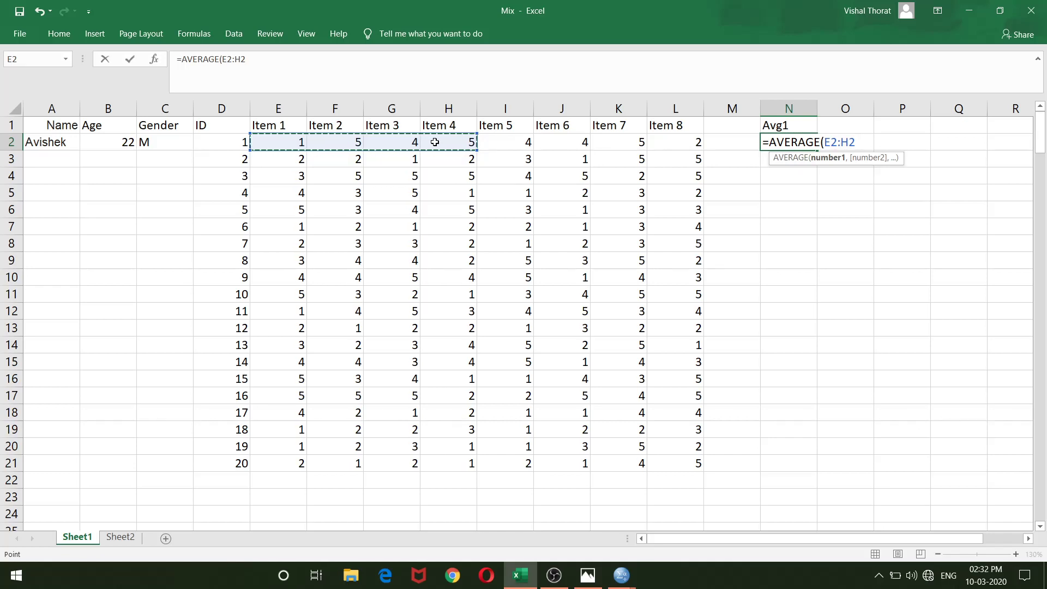
key("Return")
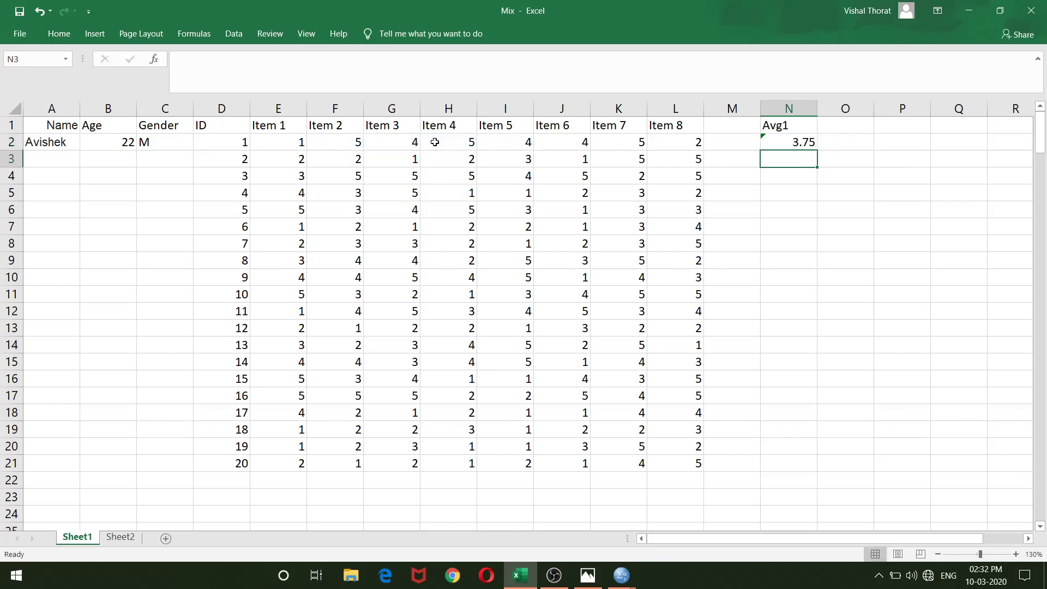
left_click(788, 140)
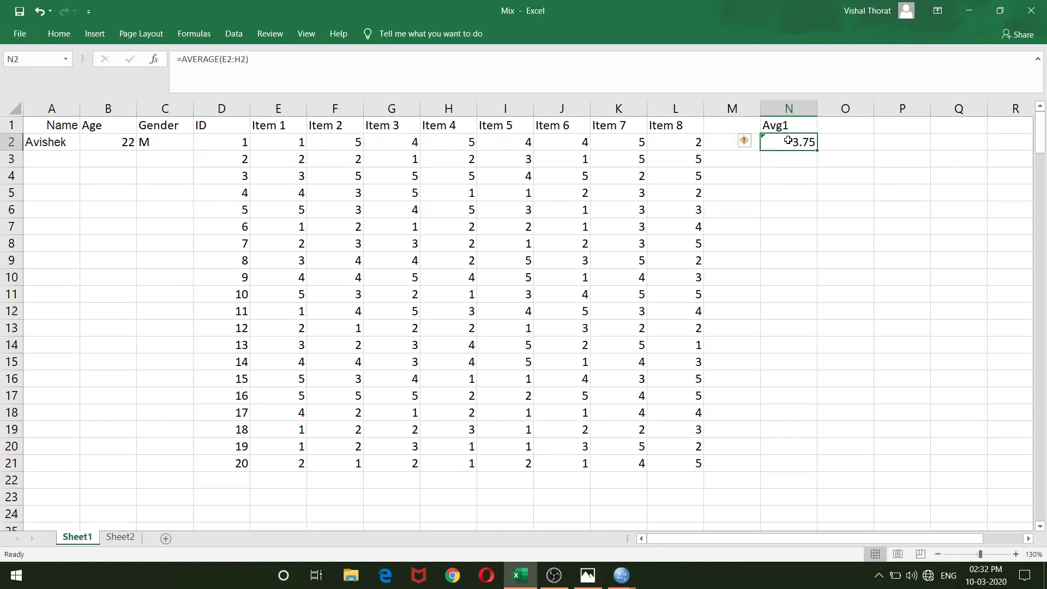
left_click_drag(817, 150, 785, 466)
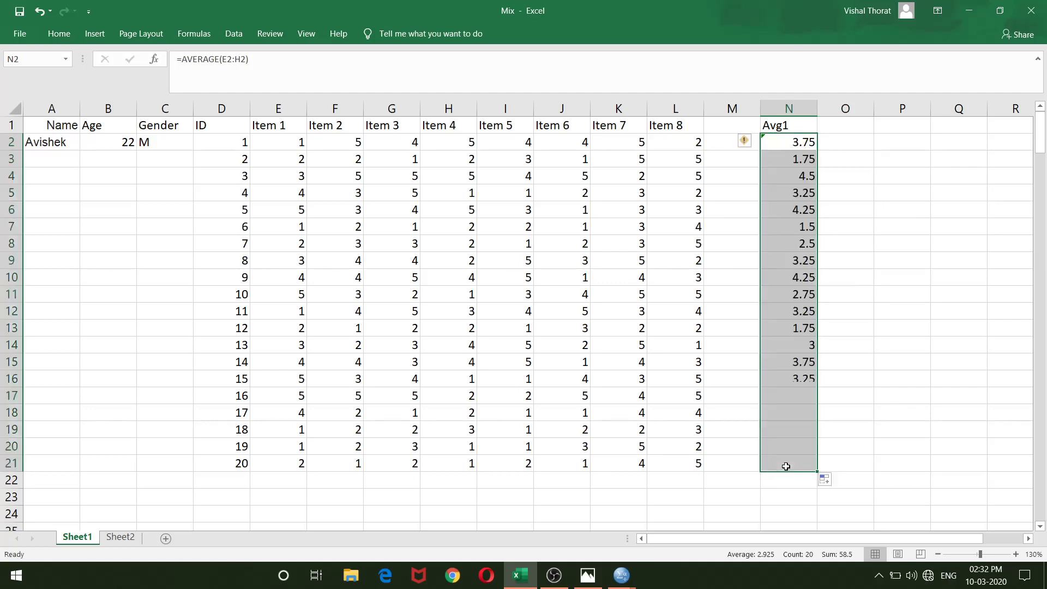
Enter the header Avg2 in cell O1
left_click(835, 127)
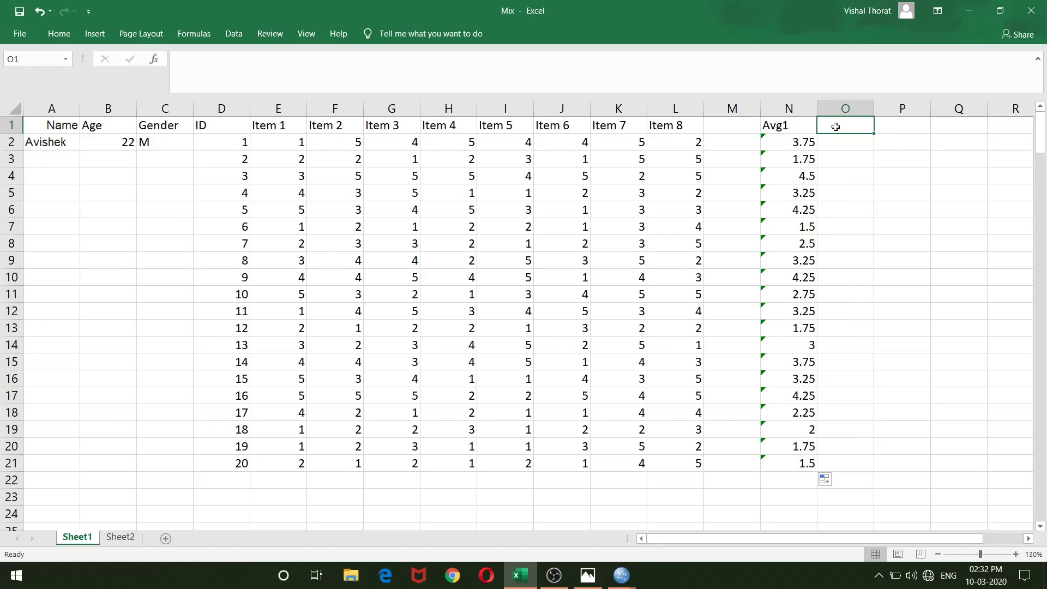
type("Avg")
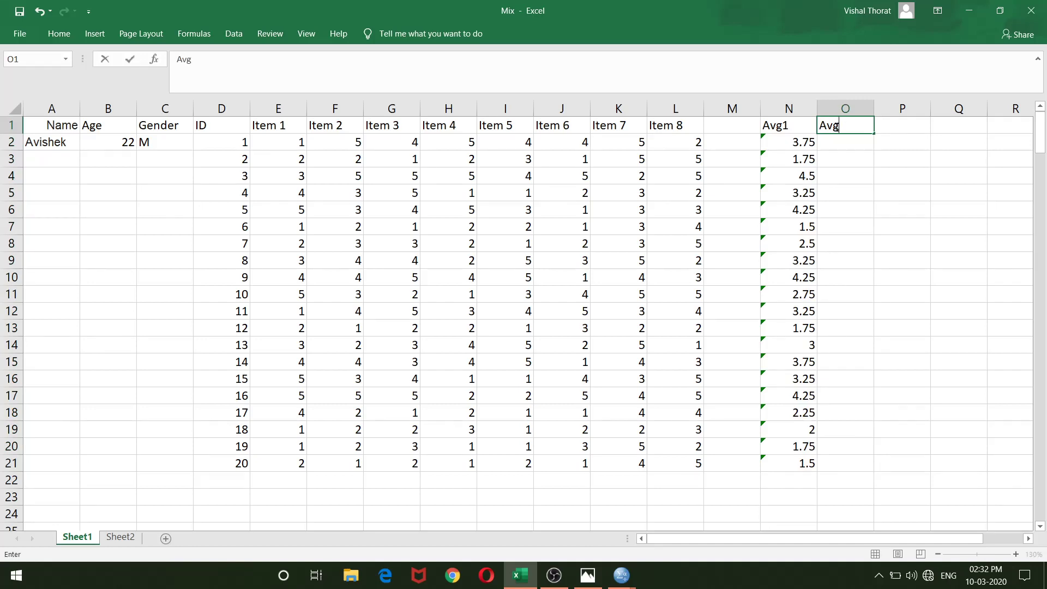
type("2")
Average Items 5 to 8 (I2:L2) in cell O2 with the AVERAGE function and fill the formula down to O21
left_click(841, 142)
type("=")
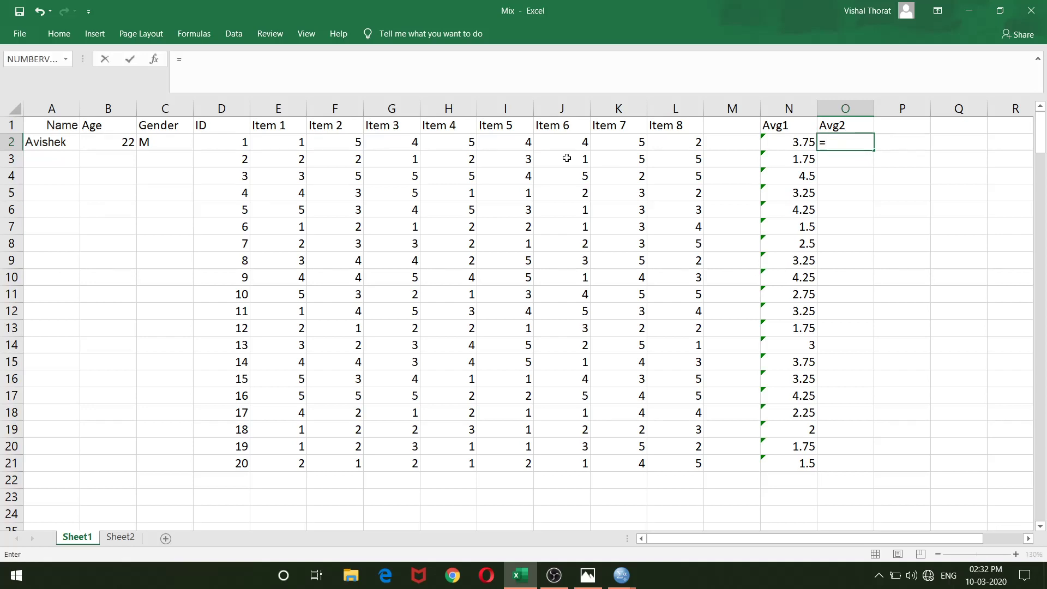
type("av")
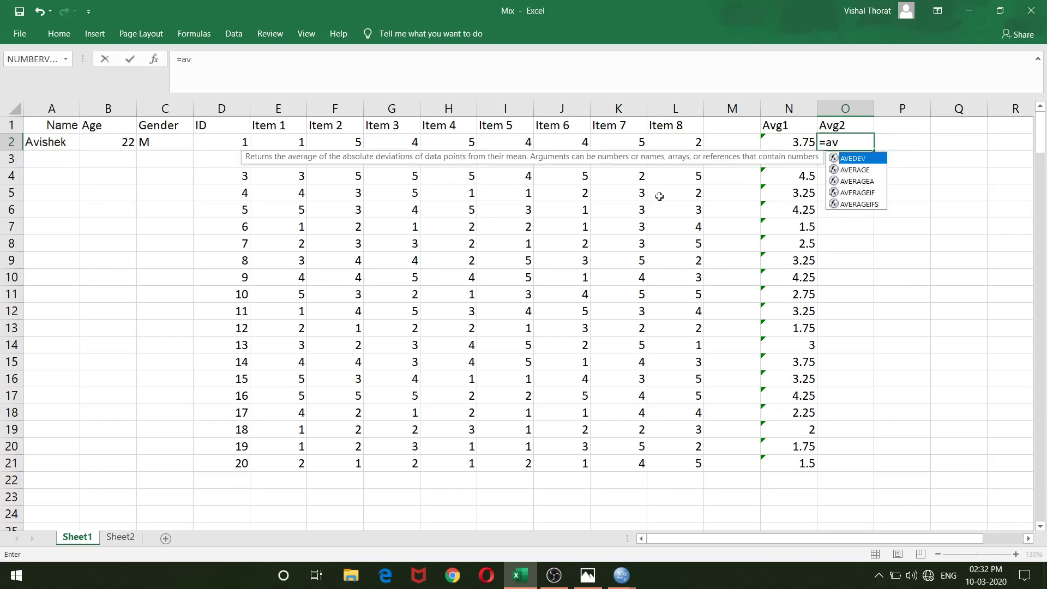
double_click(873, 172)
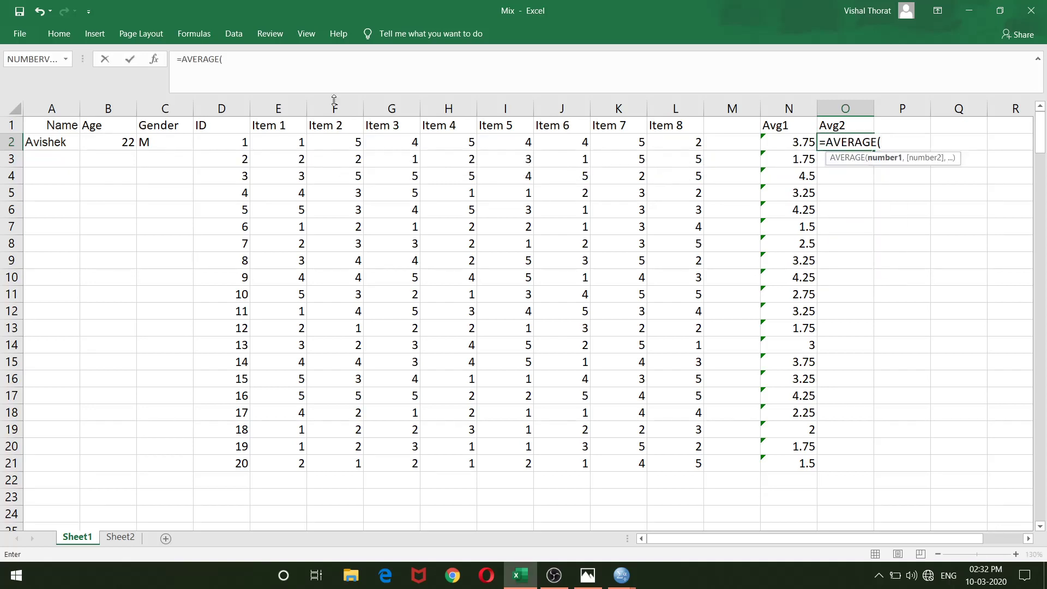
left_click(493, 143)
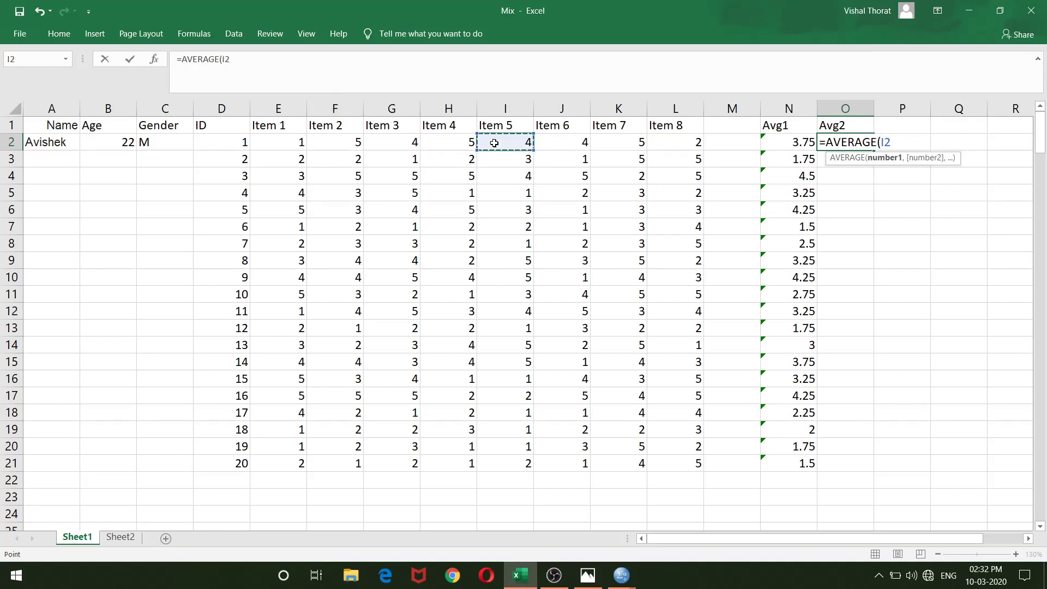
left_click_drag(494, 142, 657, 146)
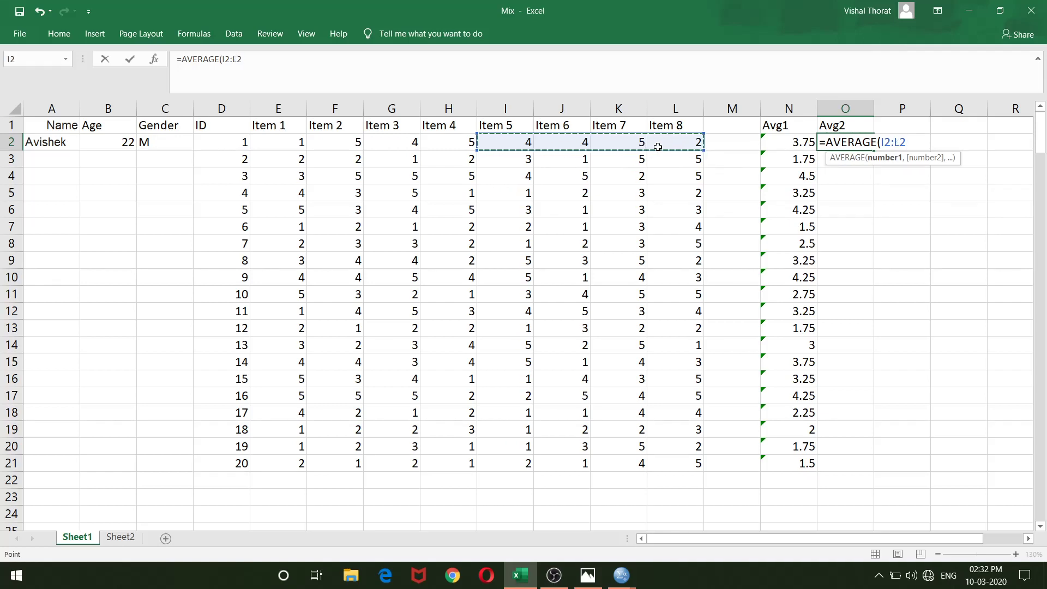
key("Return")
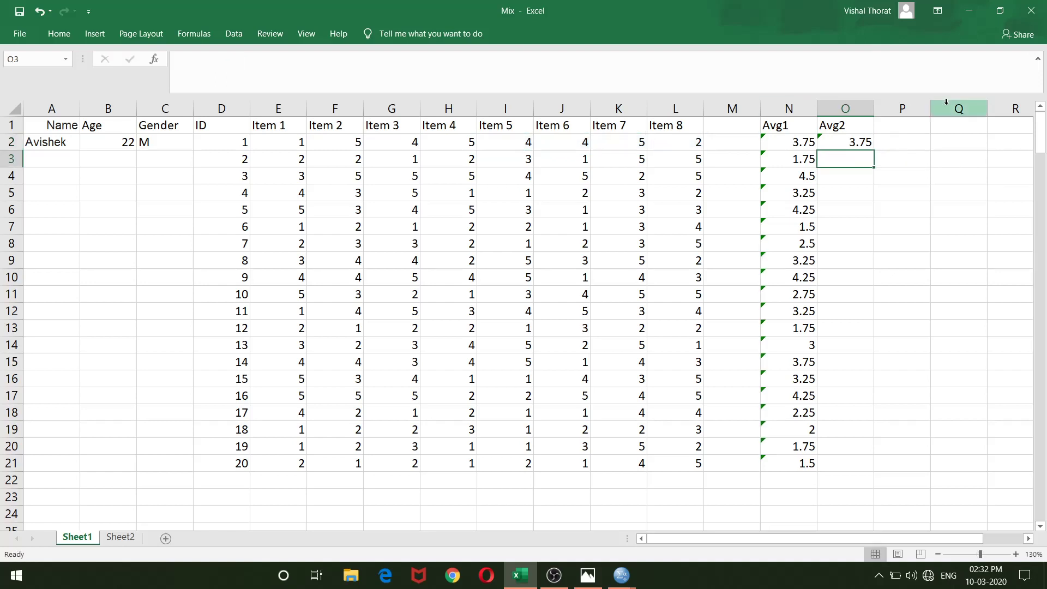
left_click(831, 142)
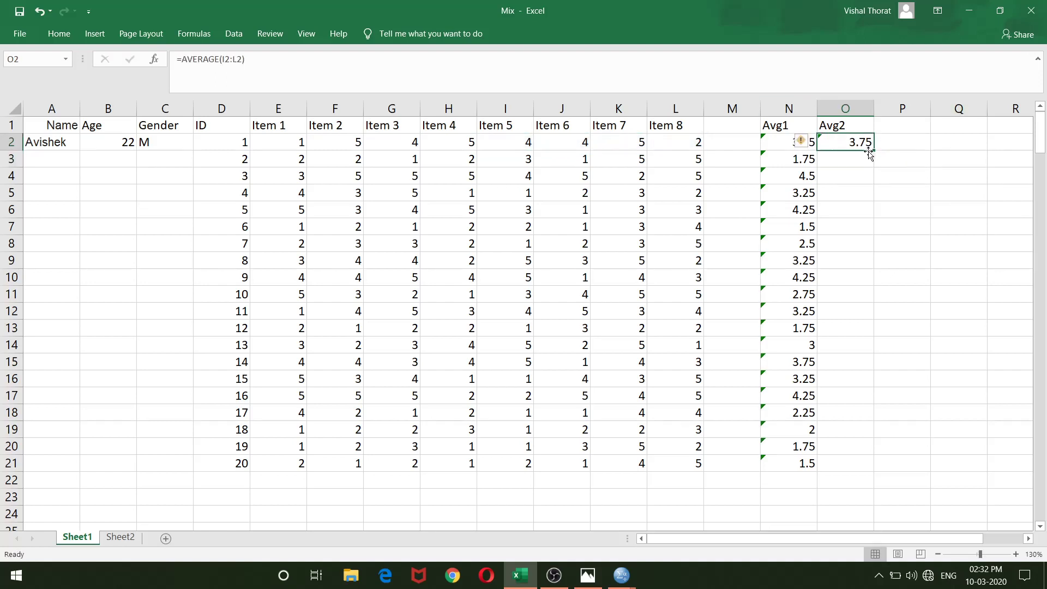
left_click_drag(873, 150, 858, 471)
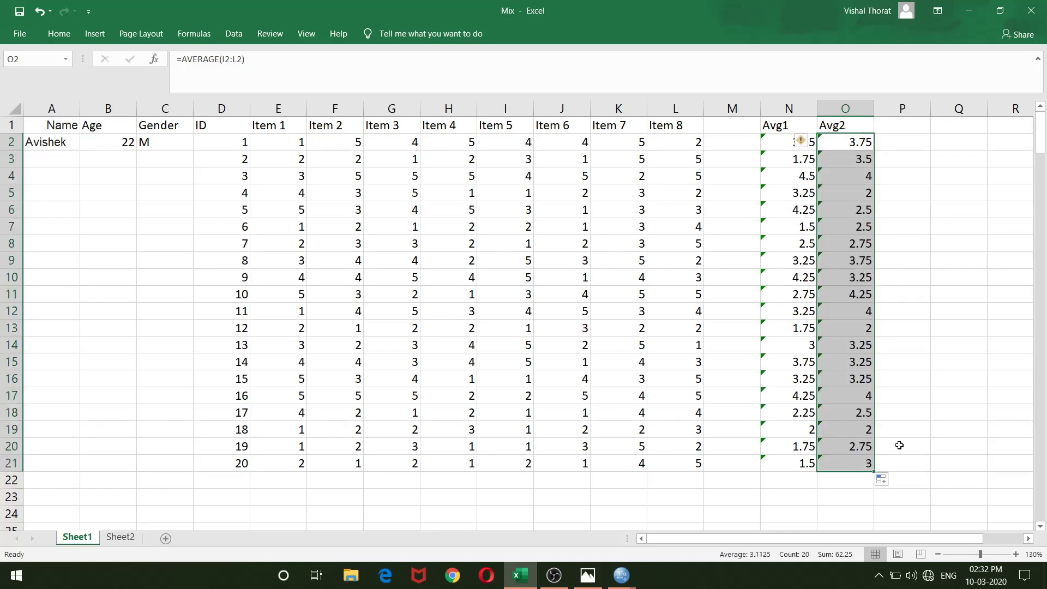
Enter the header Correlation in cell Q1
scroll(899, 444, "right", 4)
scroll(898, 443, "right", 3)
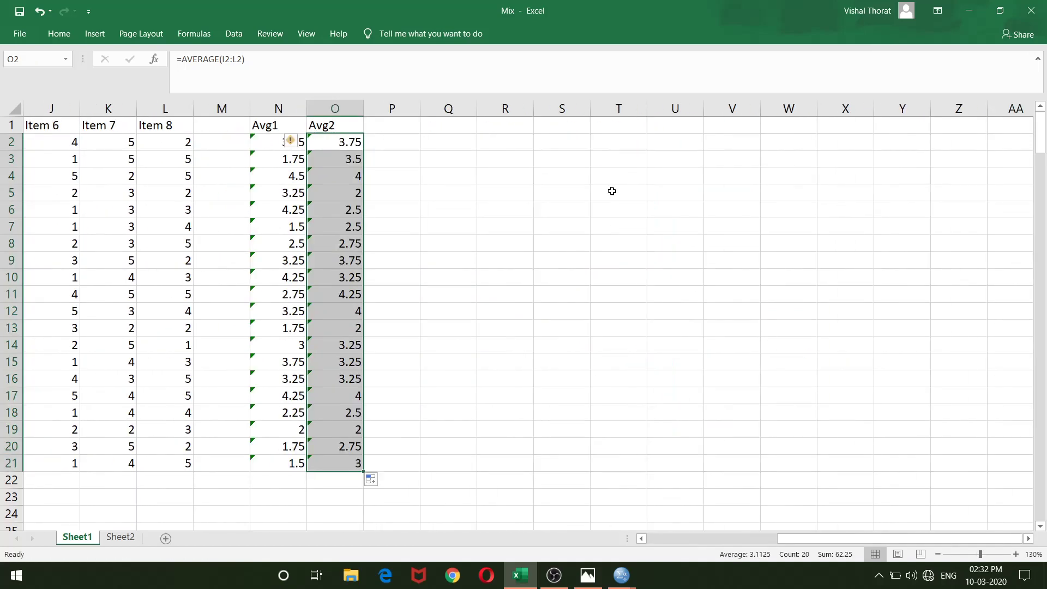
left_click(464, 127)
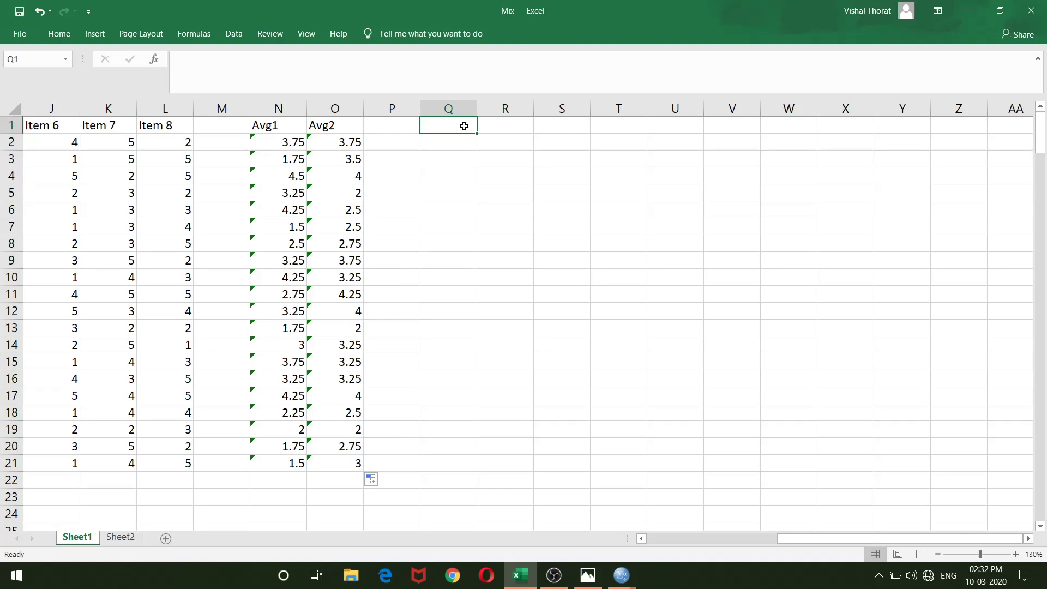
type("Cor")
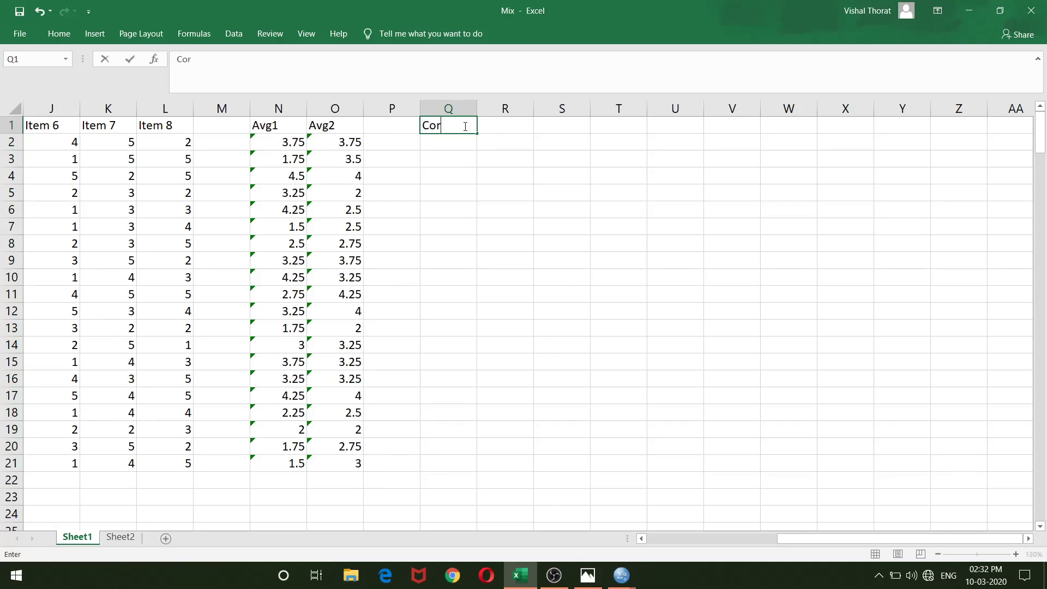
type("relation")
Calculate the correlation between the Avg1 values (N2:N21) and Avg2 values (O2:O21) in cell Q2 with the PEARSON function
left_click(445, 140)
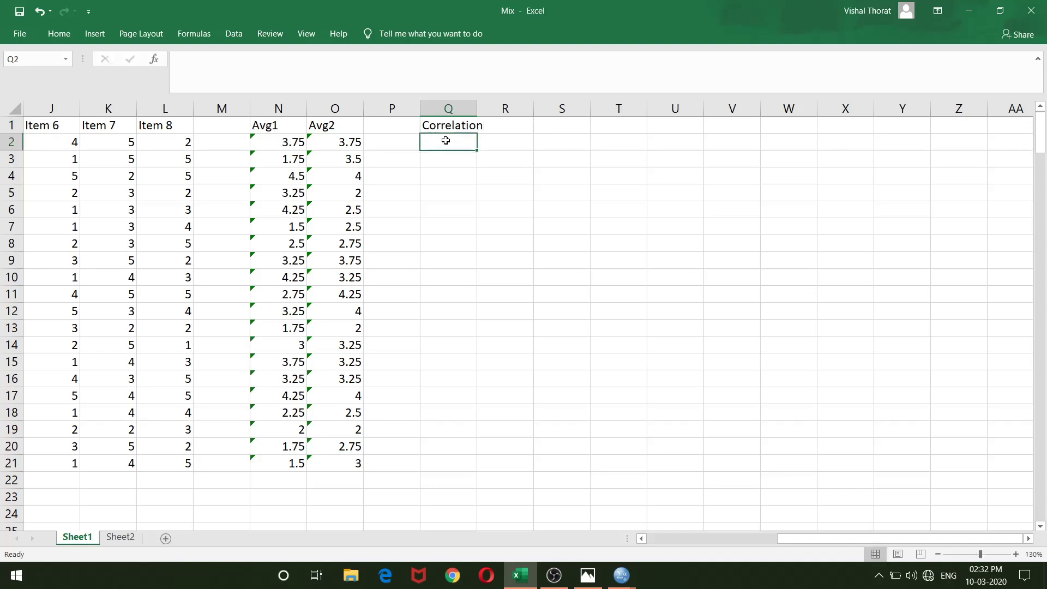
type("=pea")
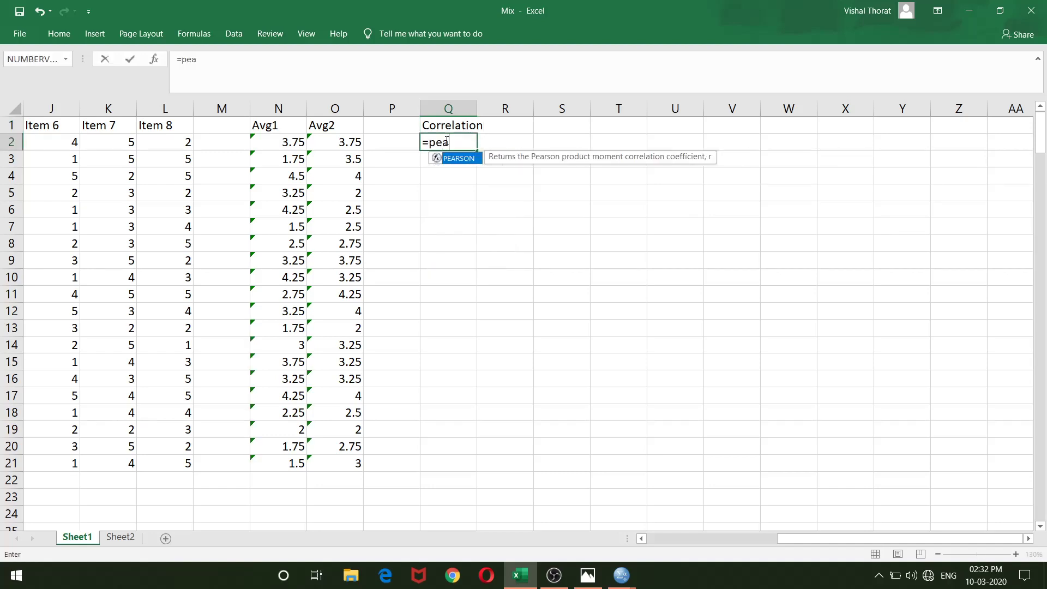
double_click(470, 163)
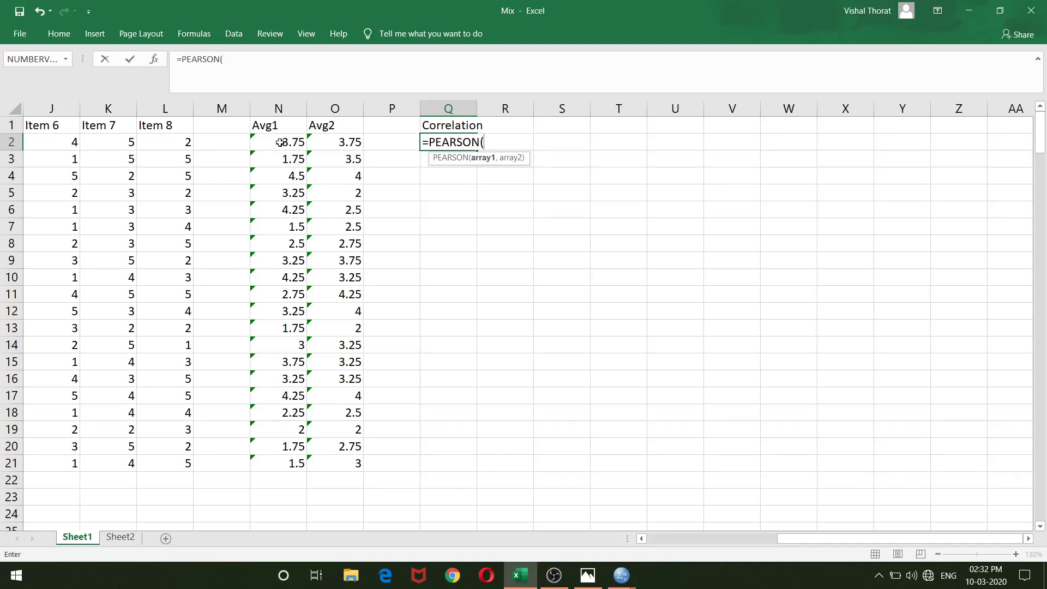
left_click_drag(280, 143, 278, 463)
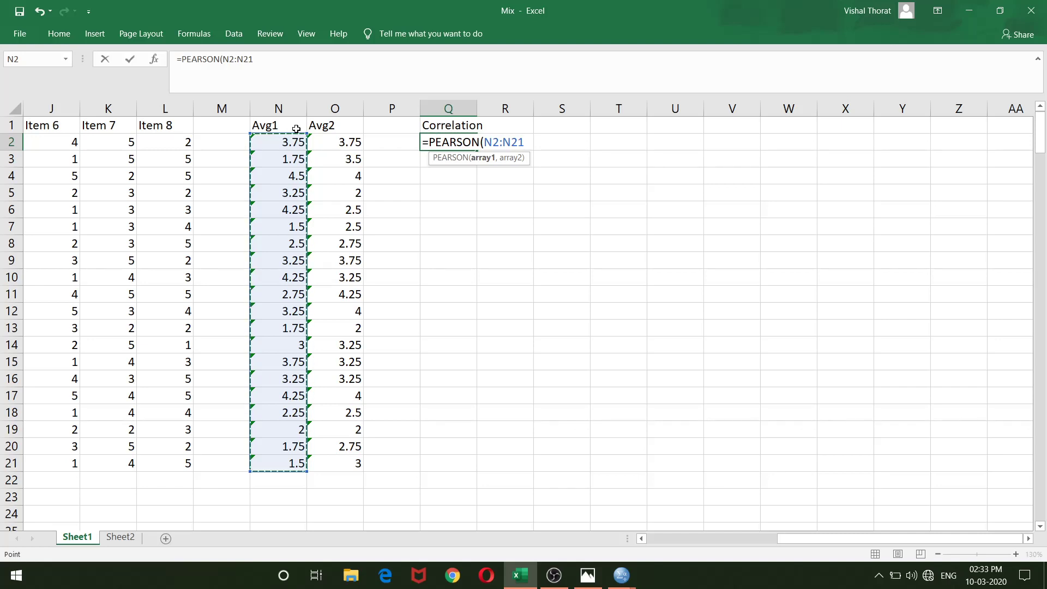
type(",")
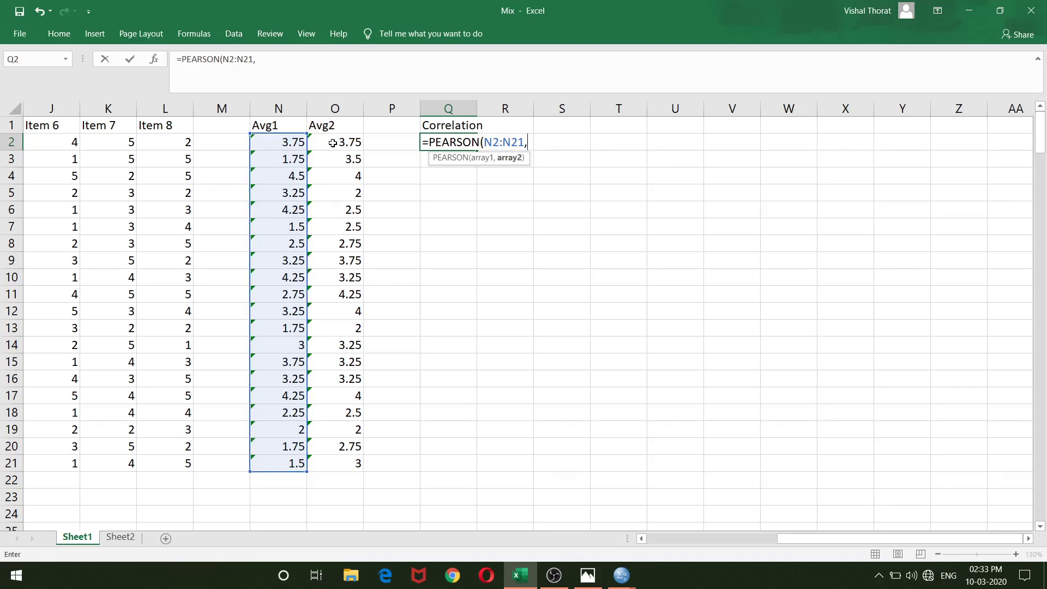
left_click_drag(333, 142, 333, 463)
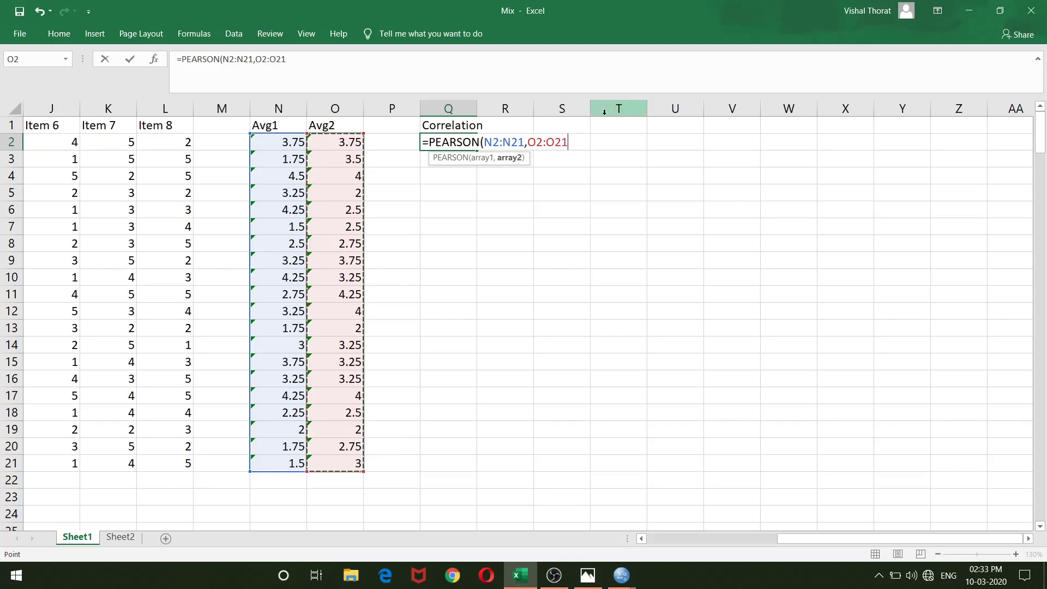
type(")")
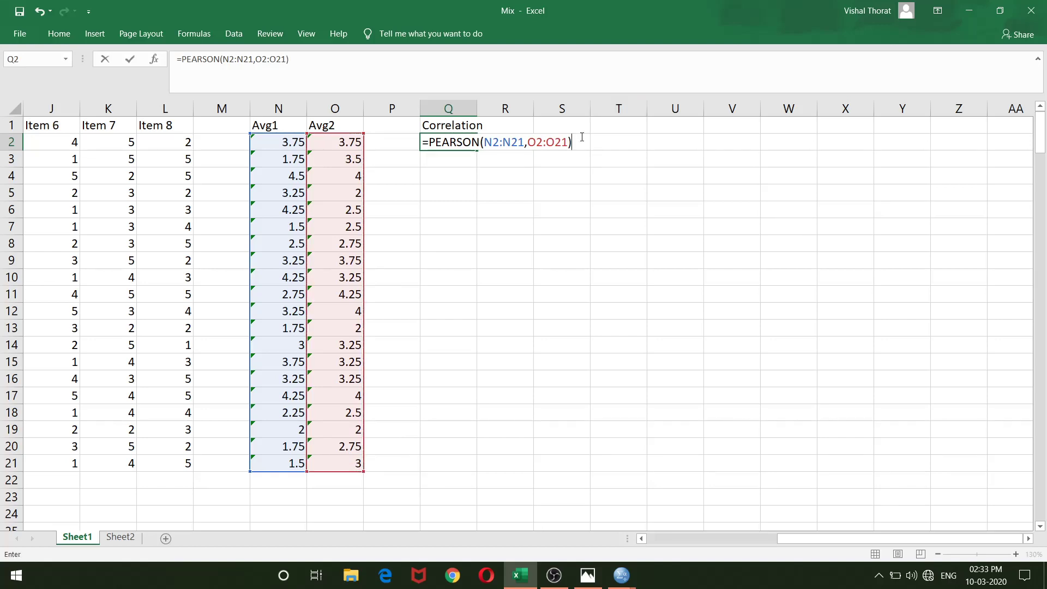
key("Return")
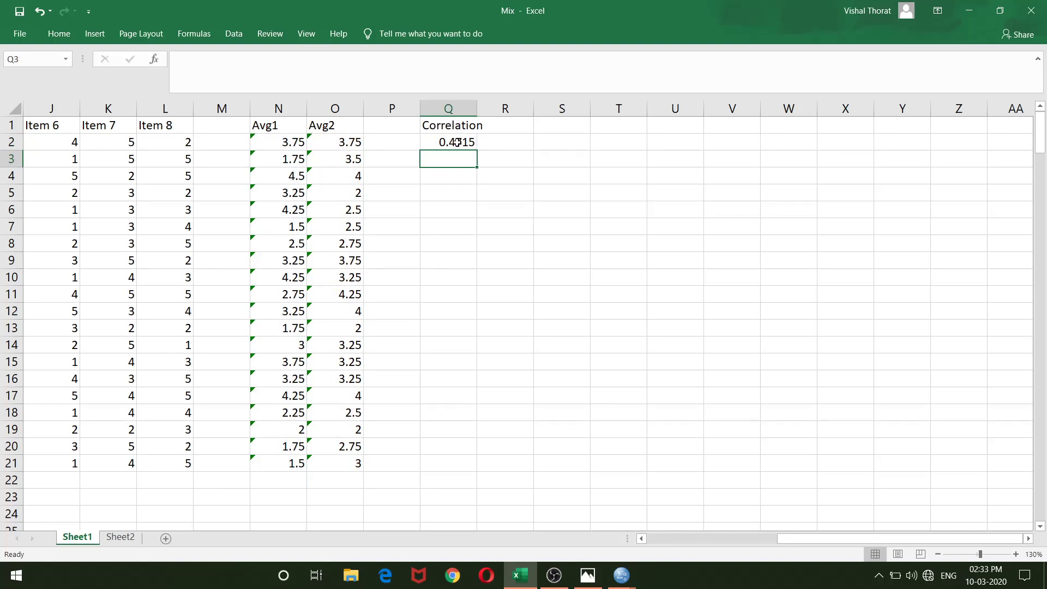
Label cell Q4 as 2r and compute twice the correlation in R4 with the formula =2*Q2
left_click(462, 177)
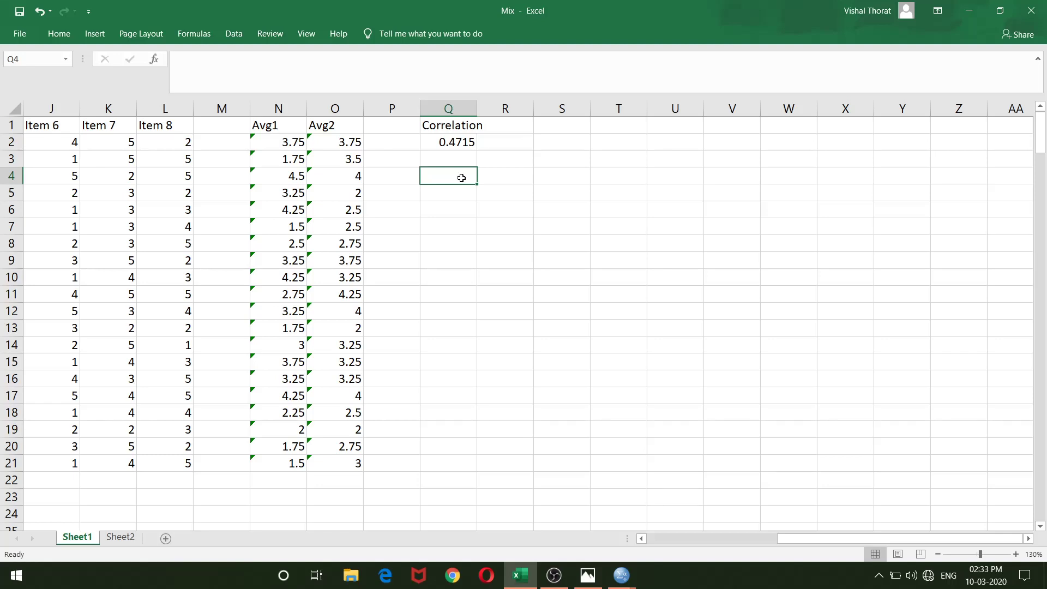
type("2r")
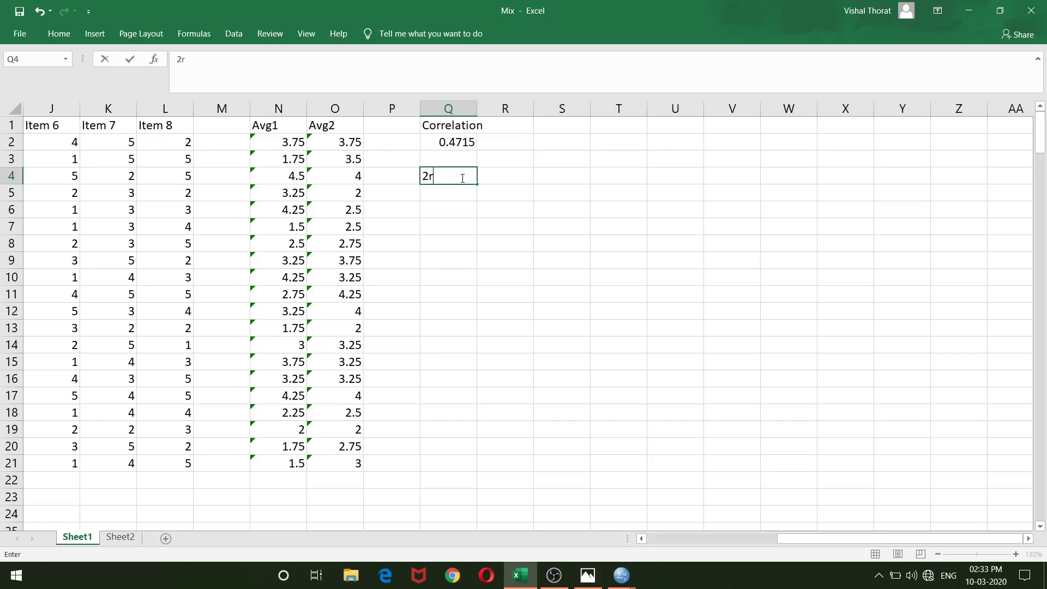
left_click(497, 176)
type("=")
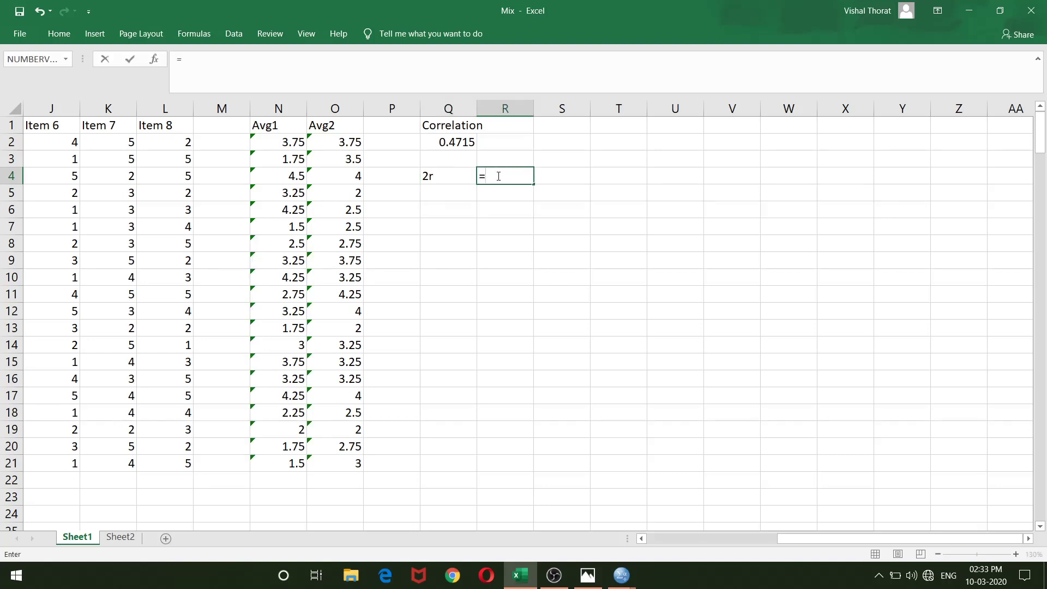
type("2*")
left_click(457, 143)
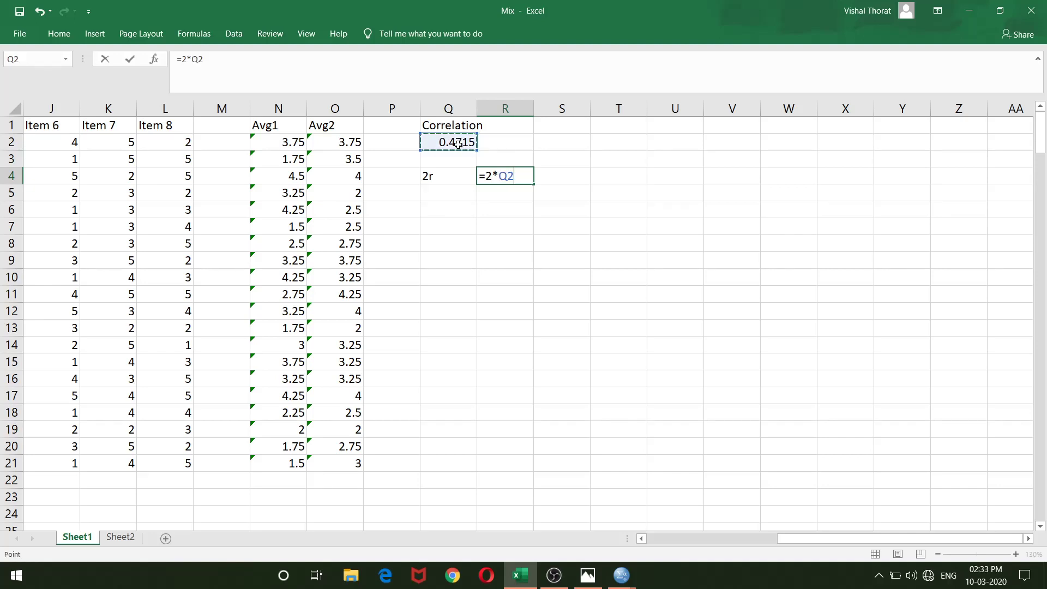
key("Return")
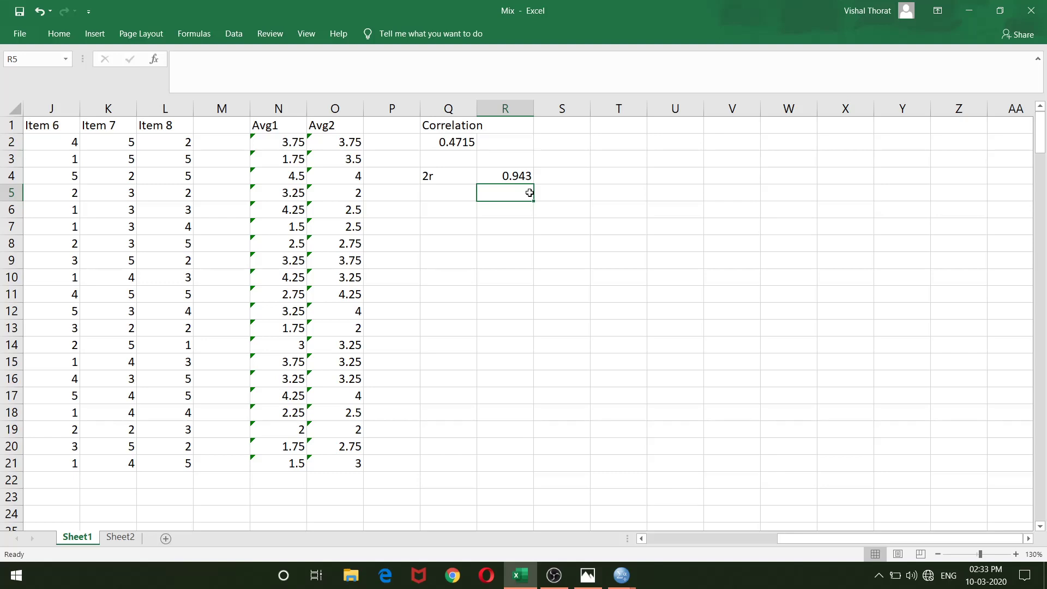
Label cell Q6 as 1+r and compute one plus the correlation in R6 with the formula =1+Q2
left_click(439, 212)
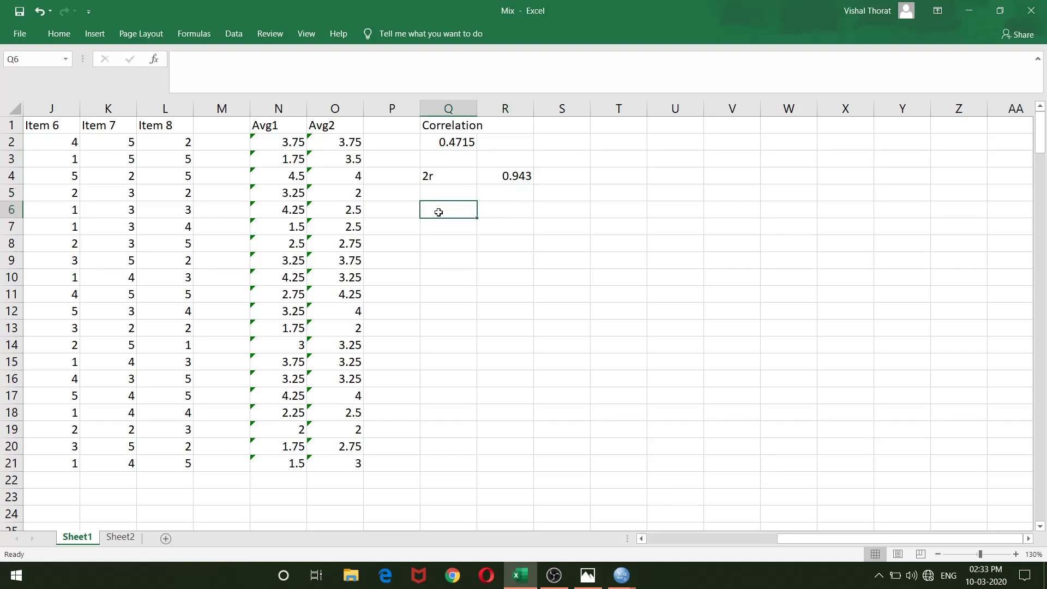
type("1")
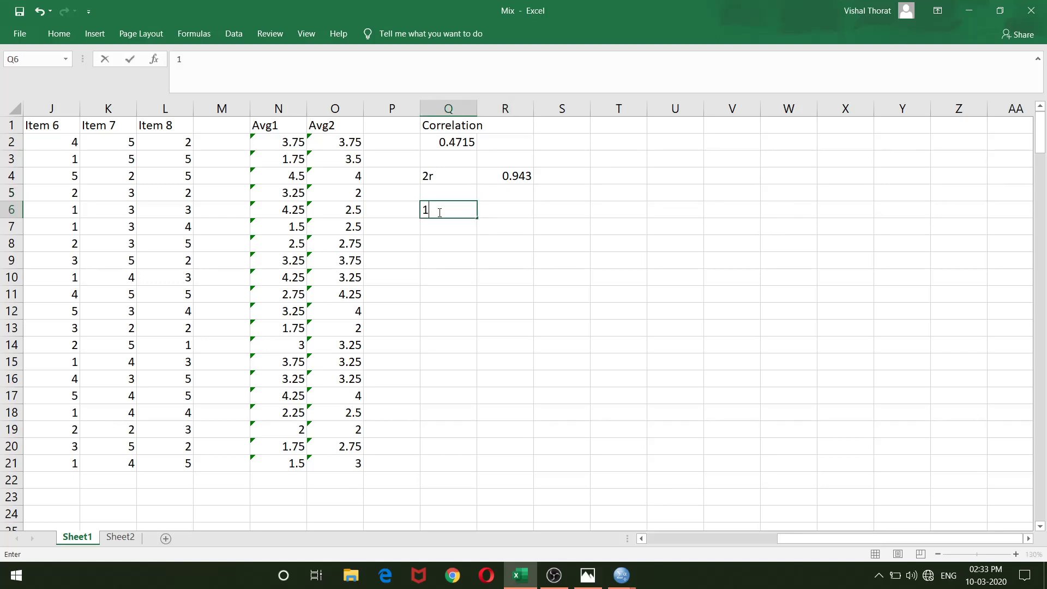
type("+r")
left_click(493, 210)
type("=")
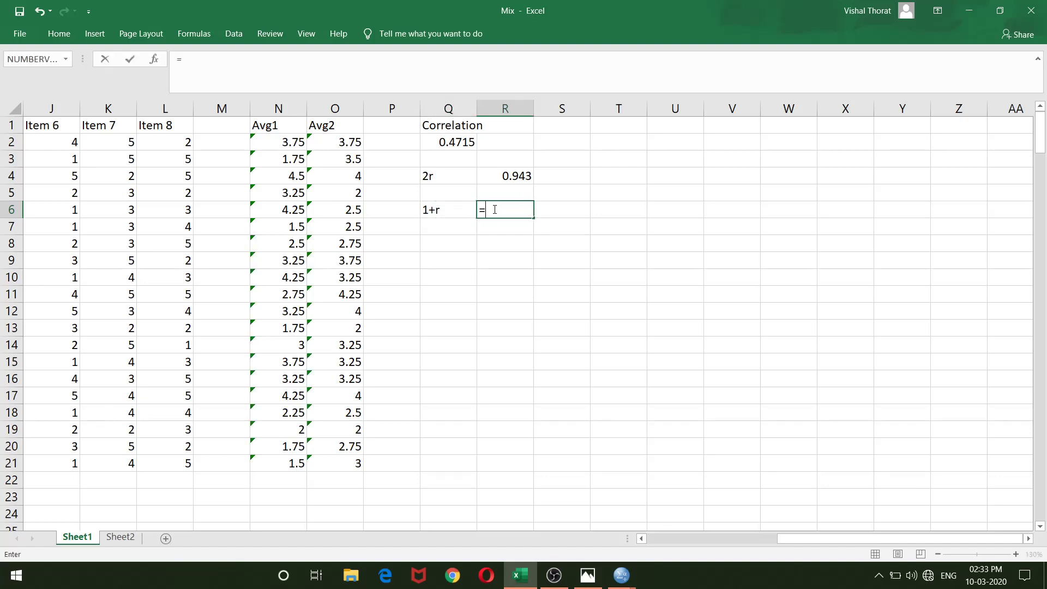
type("1+")
left_click(436, 143)
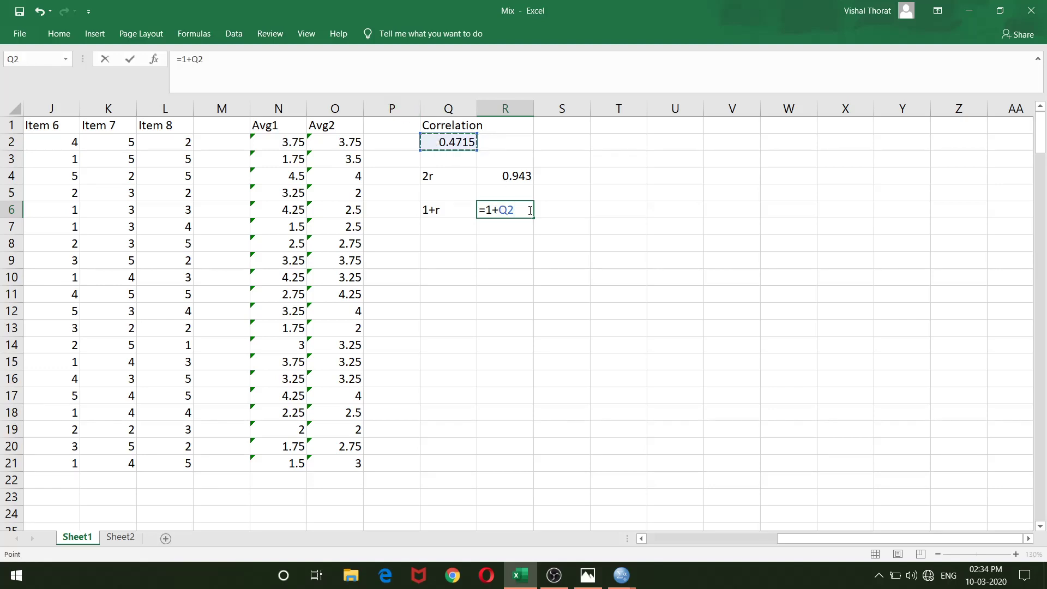
key("Return")
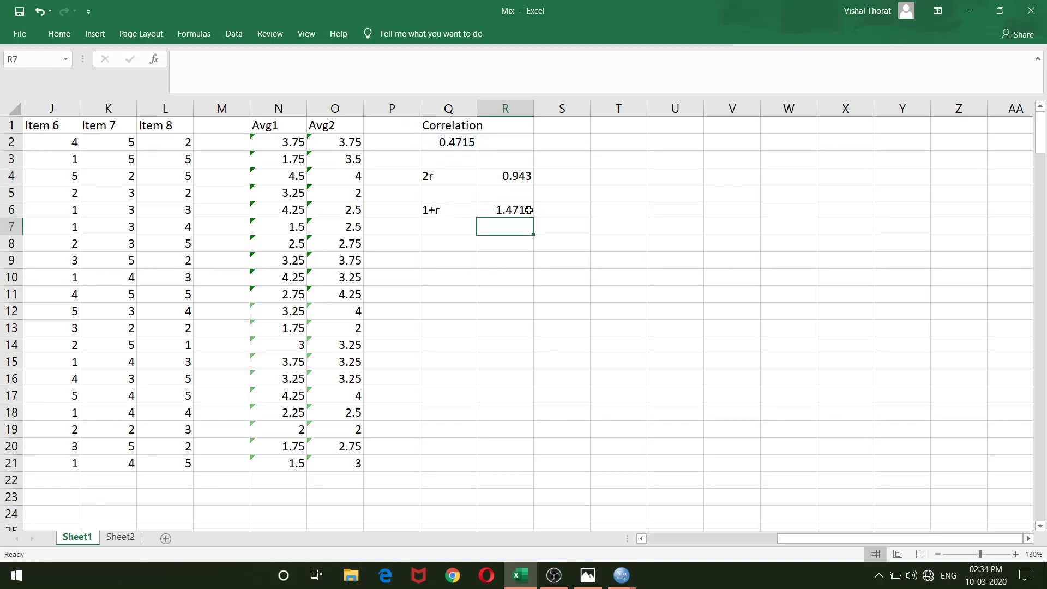
Label cell Q8 as SBC and divide 2r by 1+r in R8 with the formula =R4/R6
left_click(453, 244)
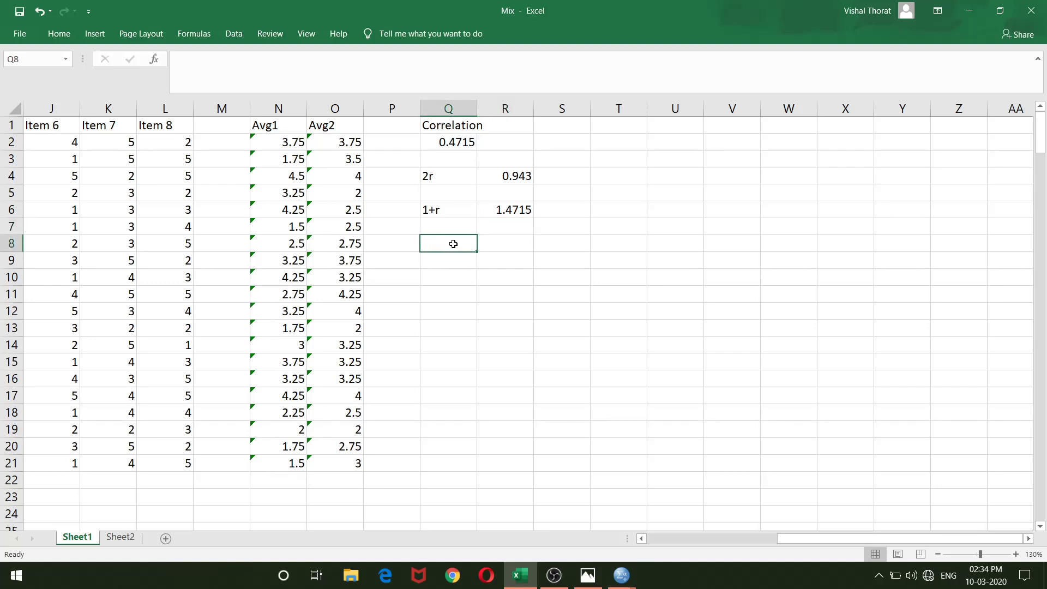
type("SBC")
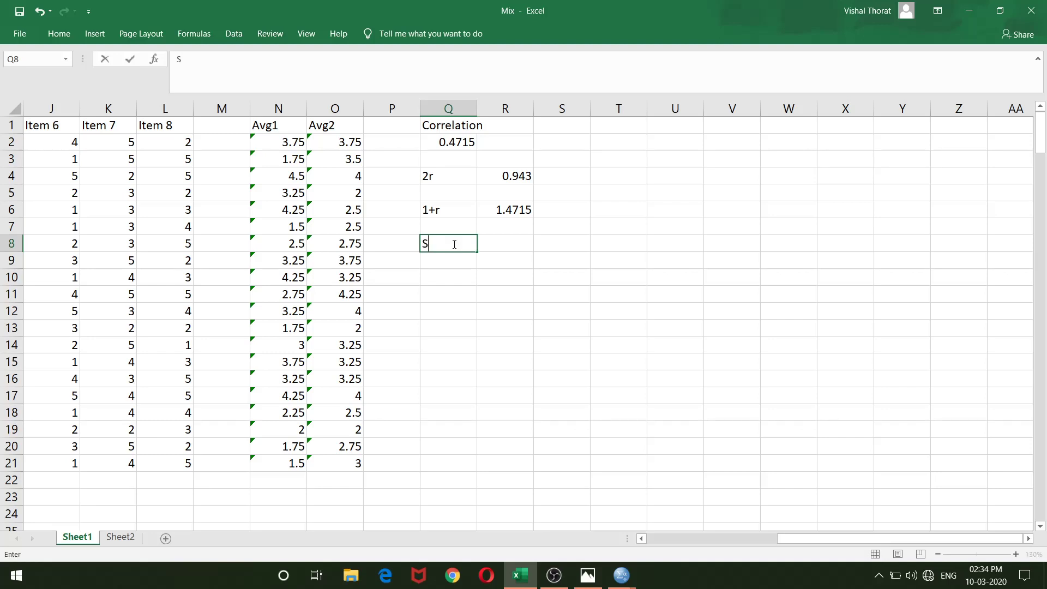
left_click(498, 241)
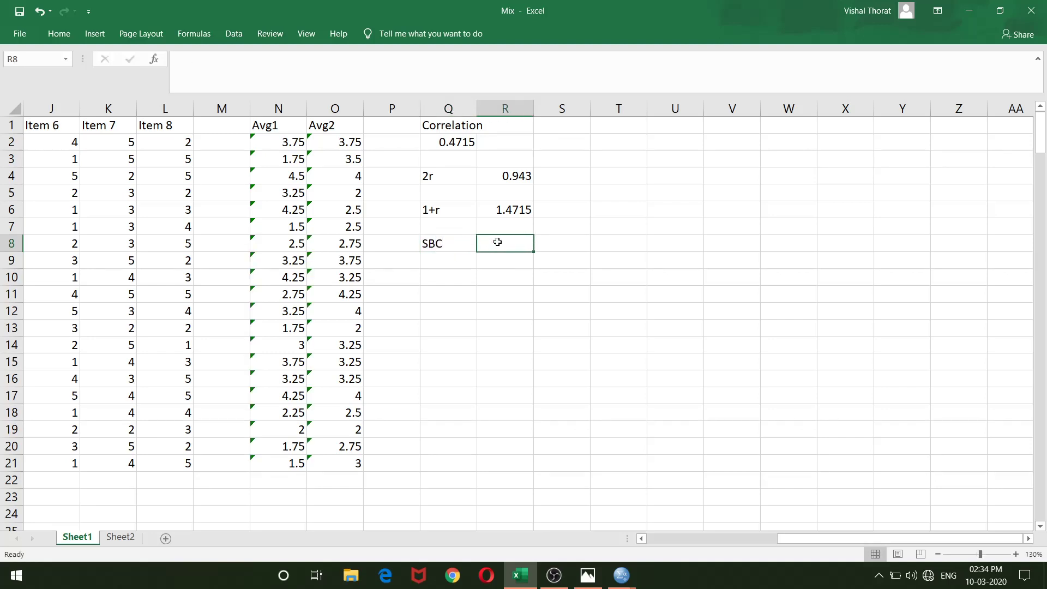
type("=")
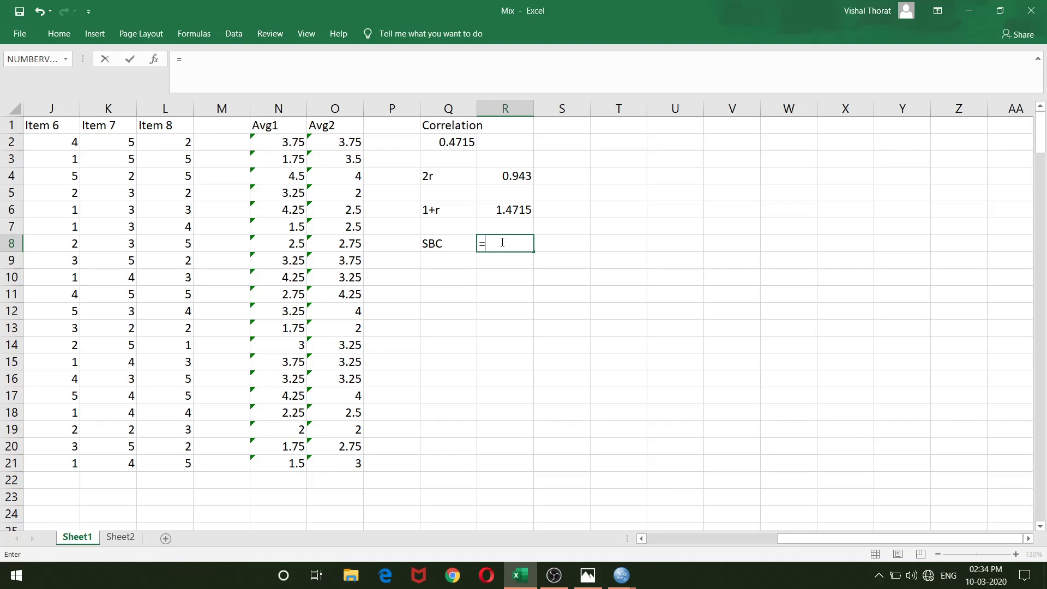
left_click(462, 176)
key("BackSpace")
key("BackSpace")
left_click(494, 176)
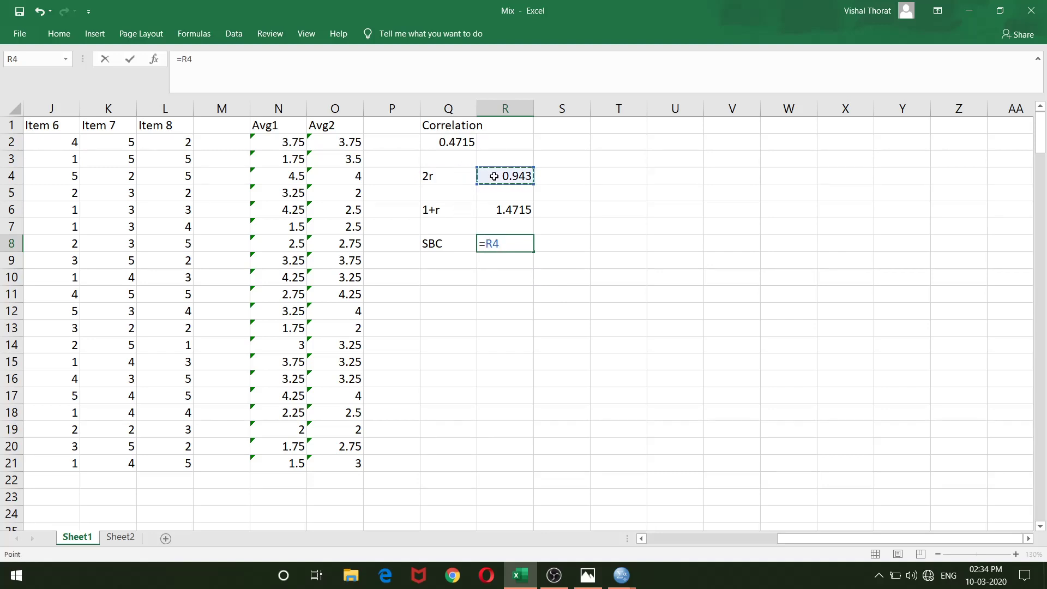
type("/")
left_click(500, 210)
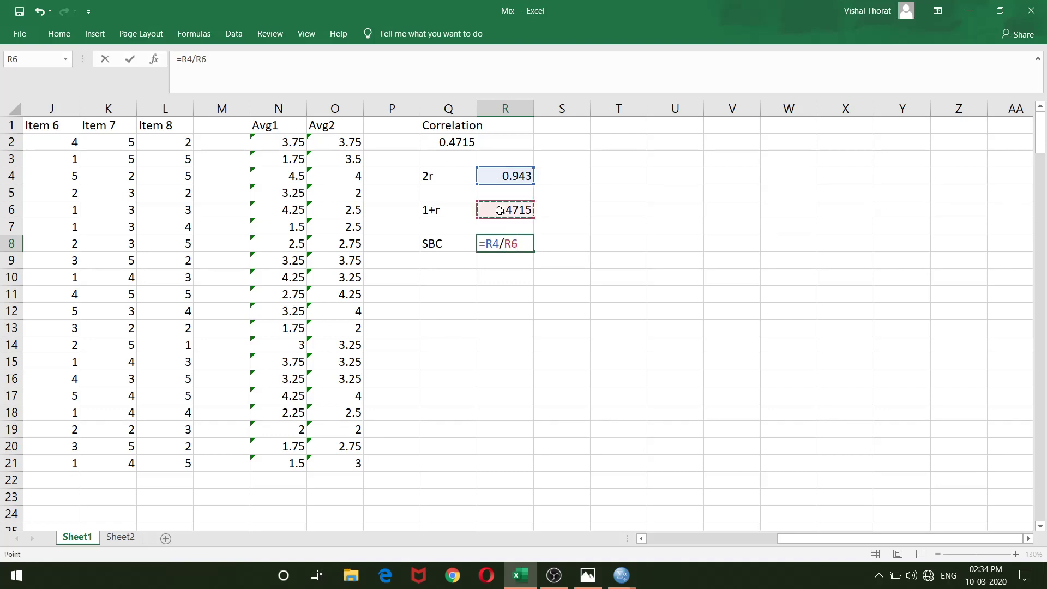
key("Return")
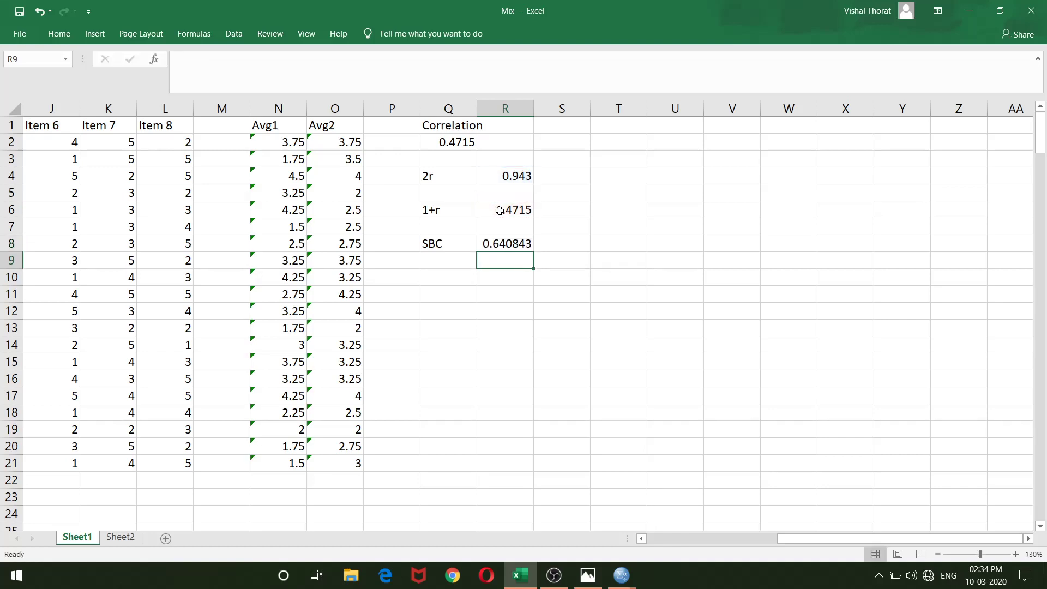
left_click(488, 246)
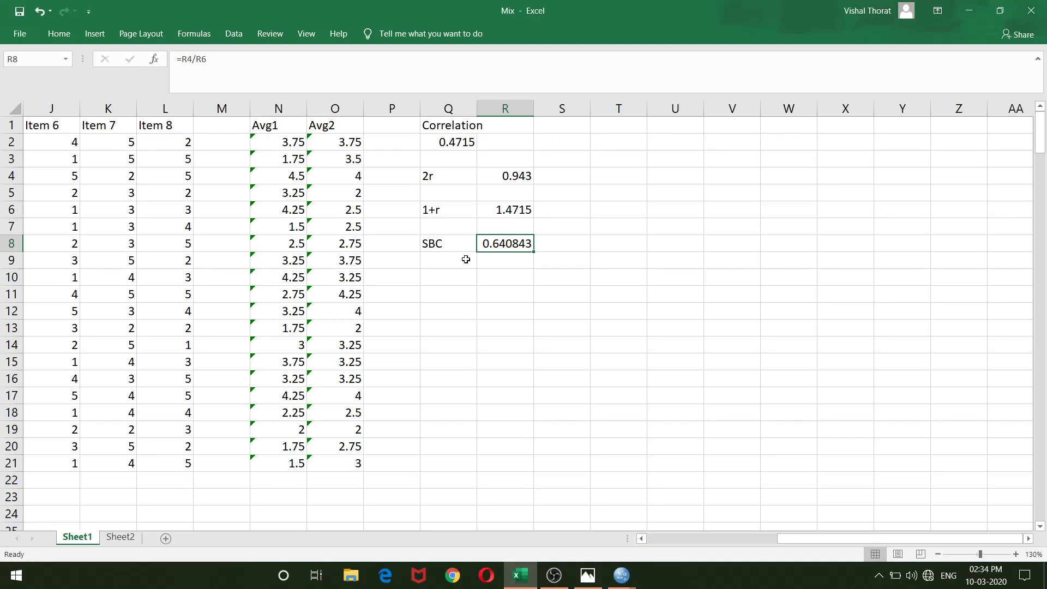
left_click(497, 261)
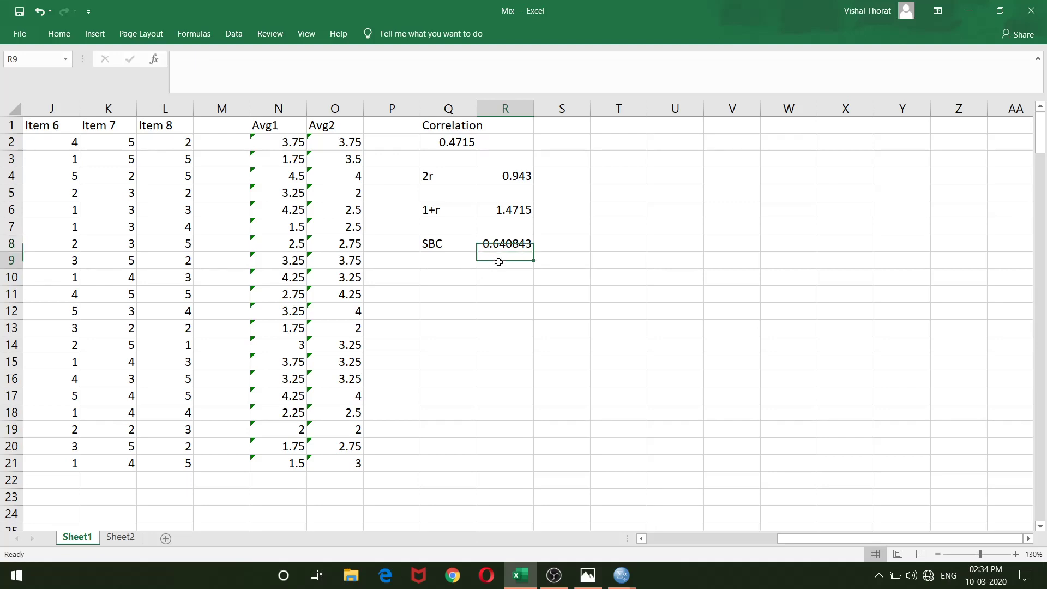
left_click(508, 246)
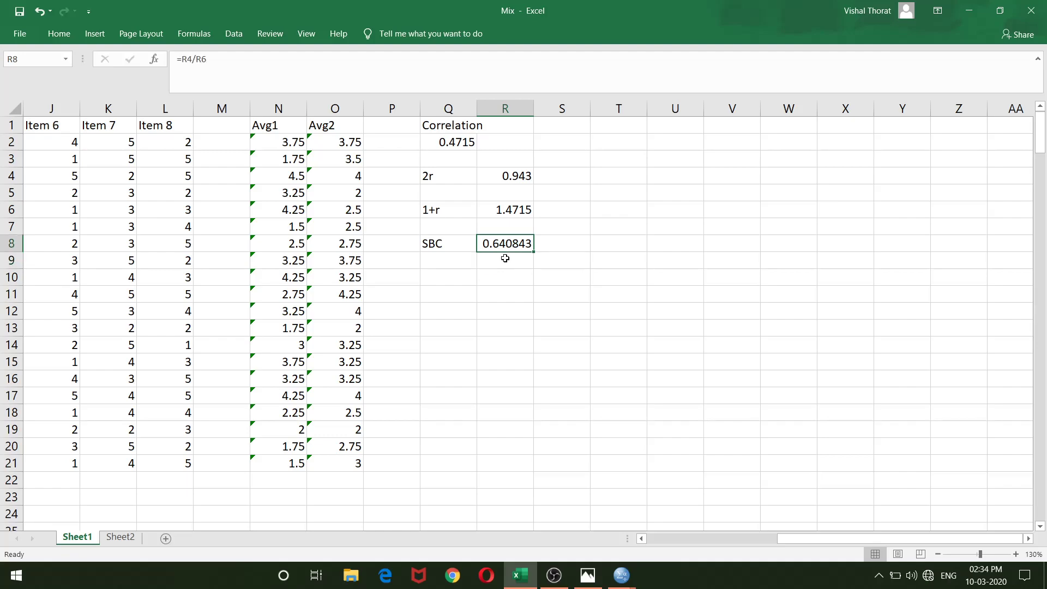
scroll(505, 257, "left", 2)
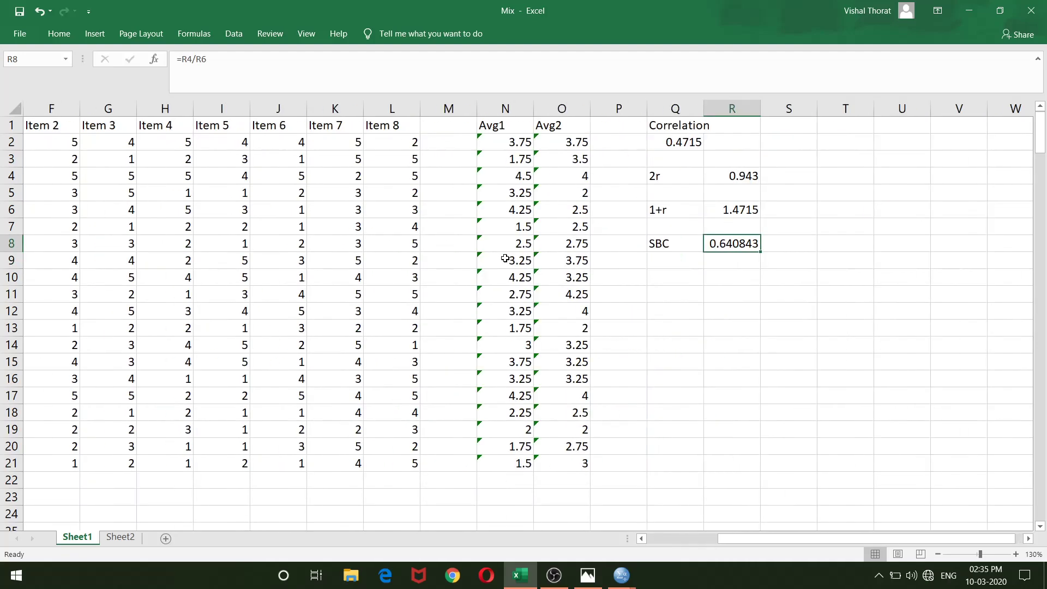
scroll(505, 258, "right", 1)
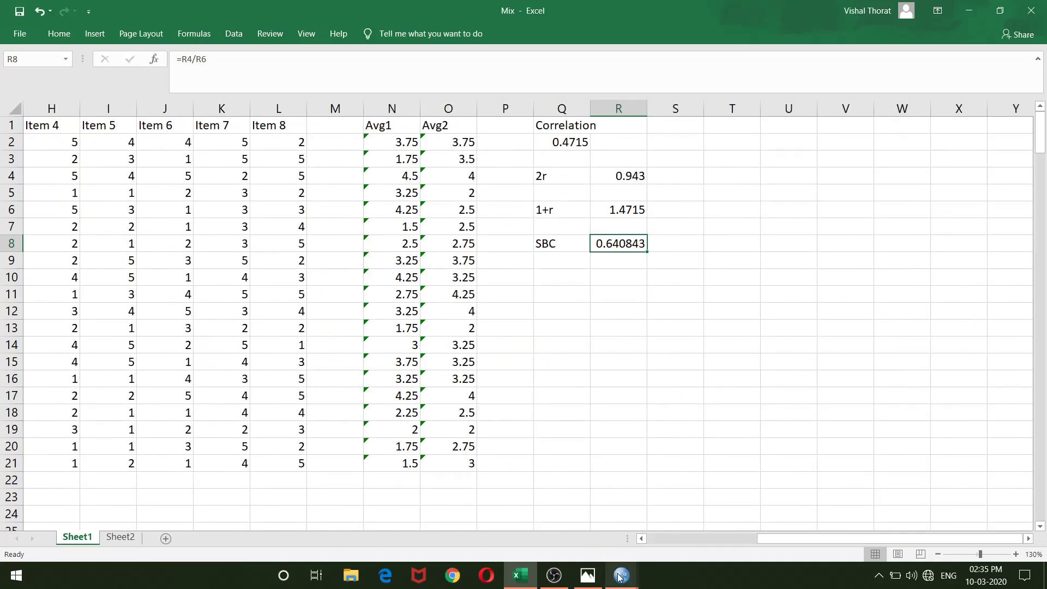
Switch to the Alpha.sav dataset in SPSS Statistics and examine the names and measurement levels of variables I1 to I8
mouse_move(620, 576)
left_click(617, 533)
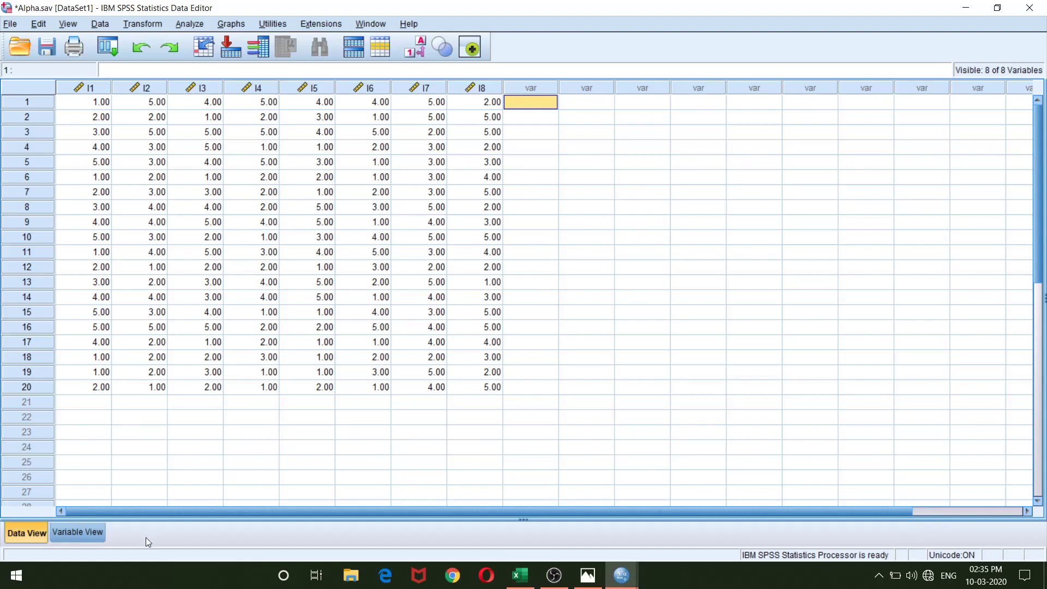
left_click(63, 532)
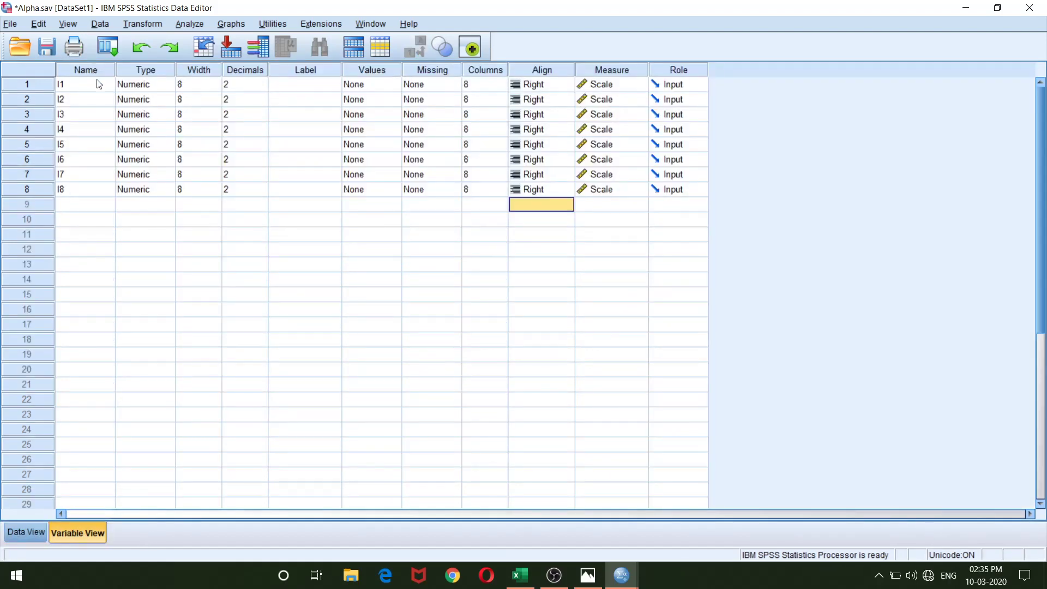
left_click(55, 83)
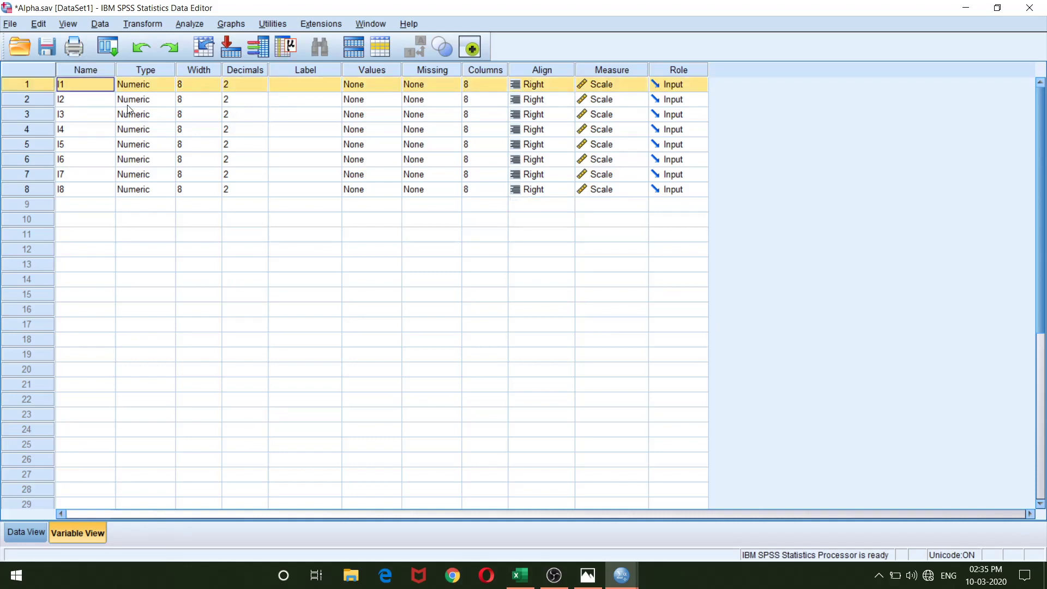
left_click(90, 89)
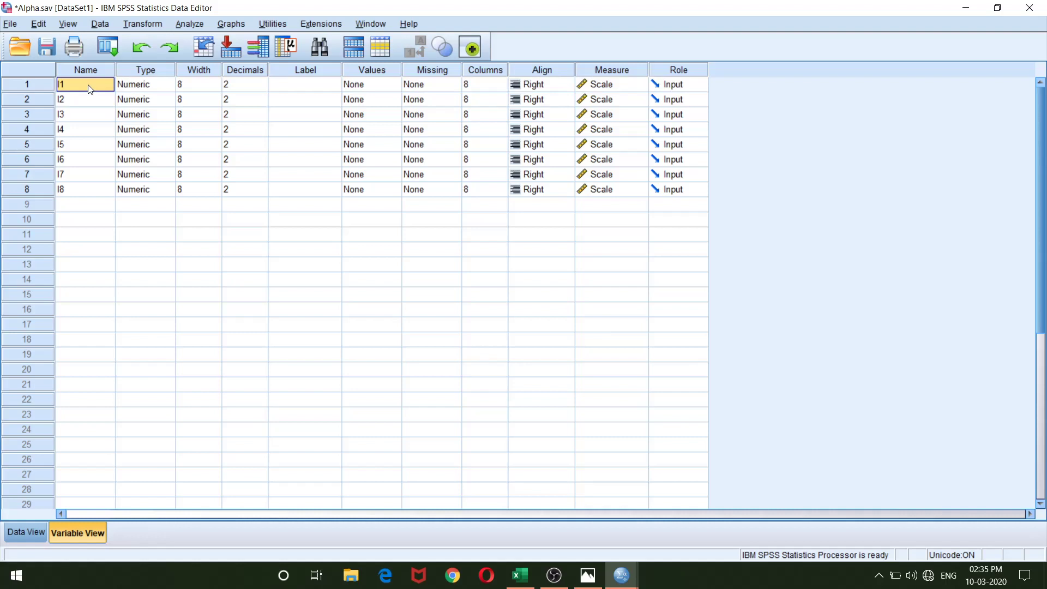
left_click(598, 87)
left_click(598, 89)
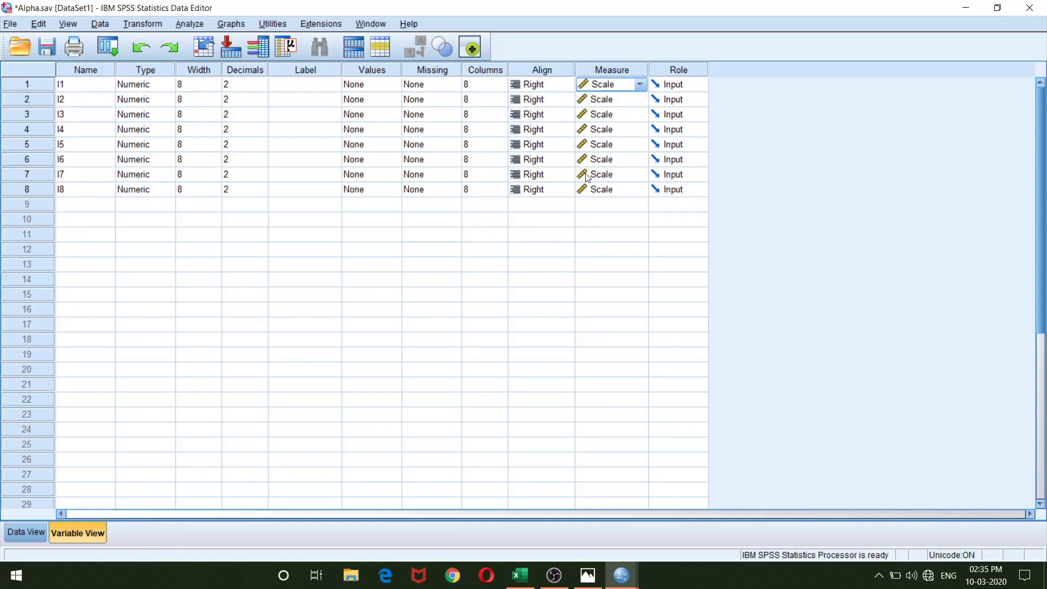
left_click(602, 88)
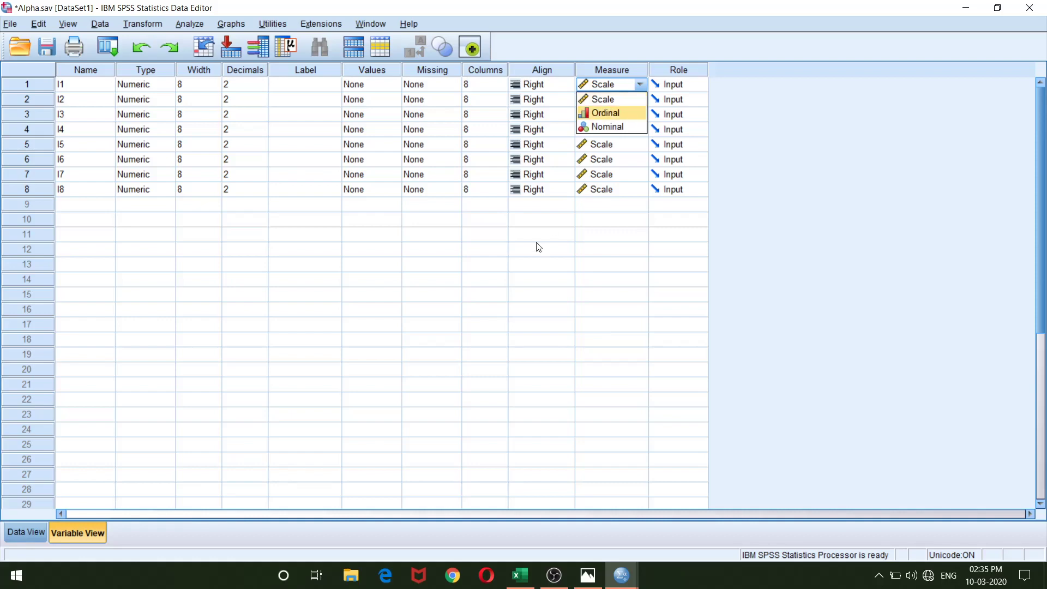
left_click(549, 211)
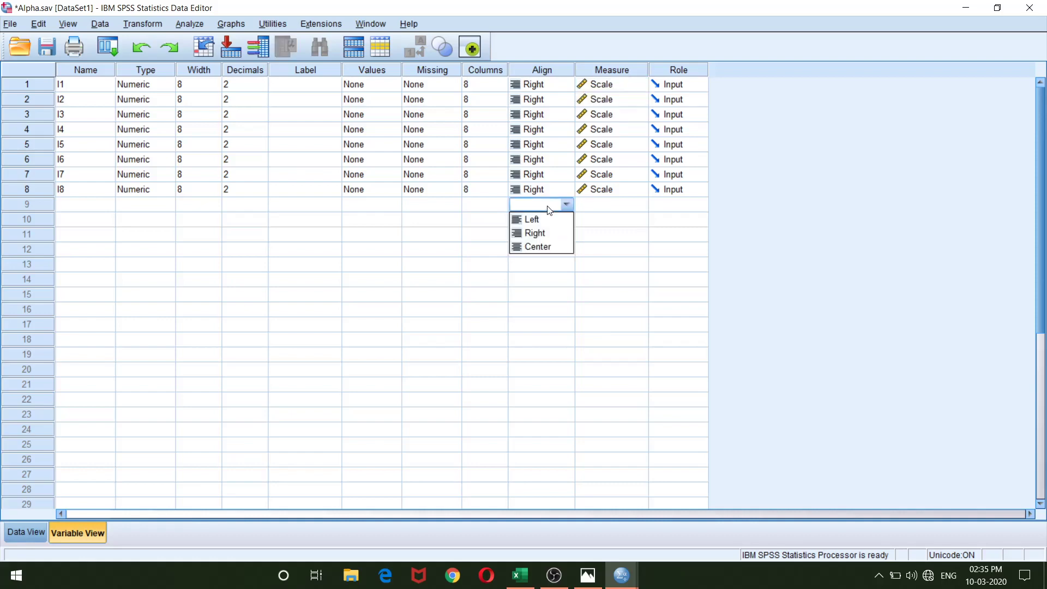
left_click(589, 209)
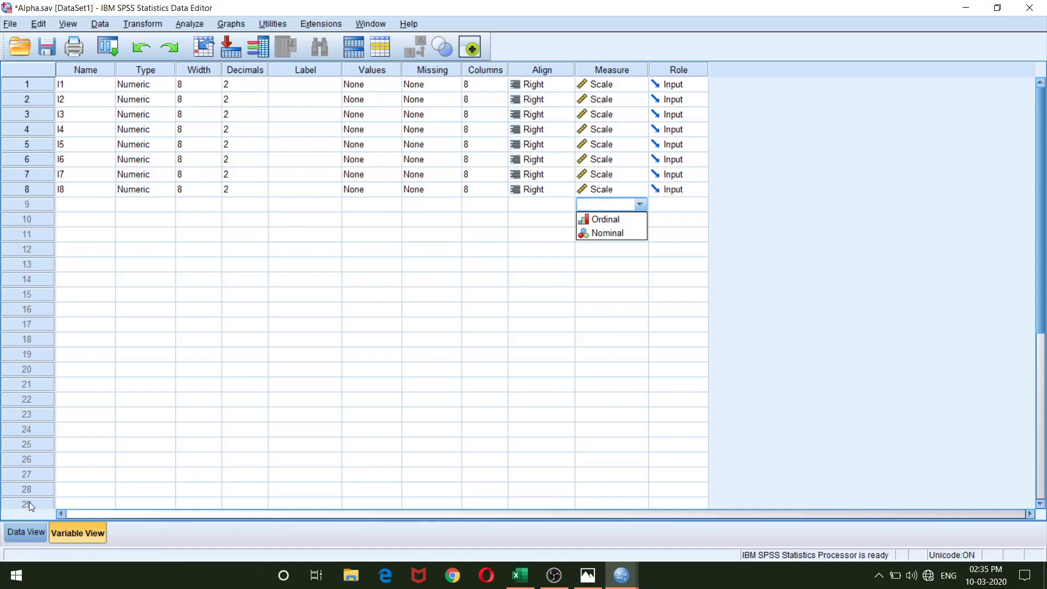
Start a Reliability Analysis from the data values and replace its items with variables I1 to I8 in numerical order
left_click(27, 531)
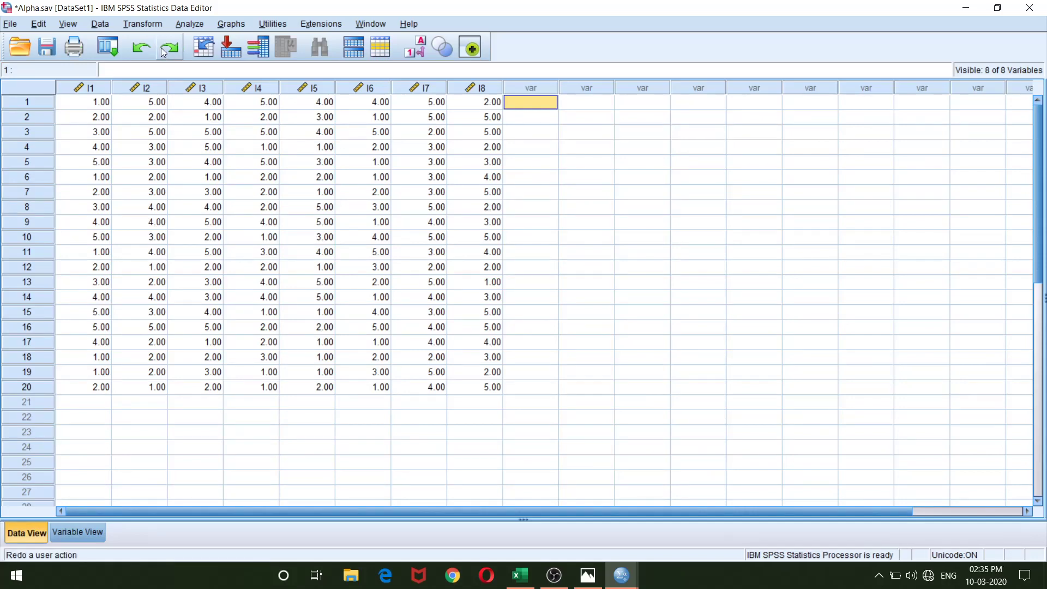
left_click(188, 24)
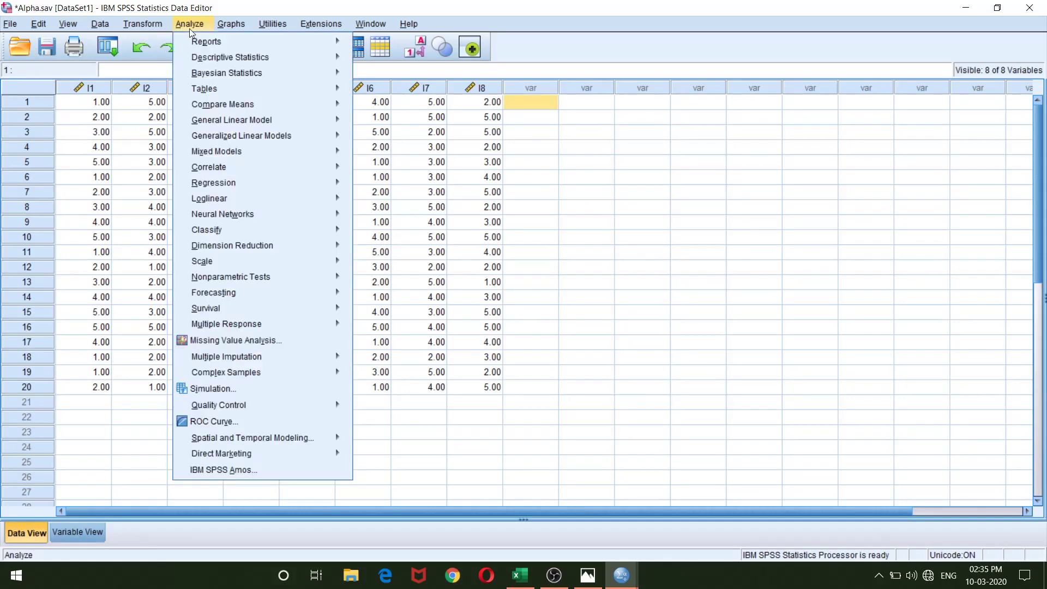
mouse_move(229, 151)
mouse_move(258, 261)
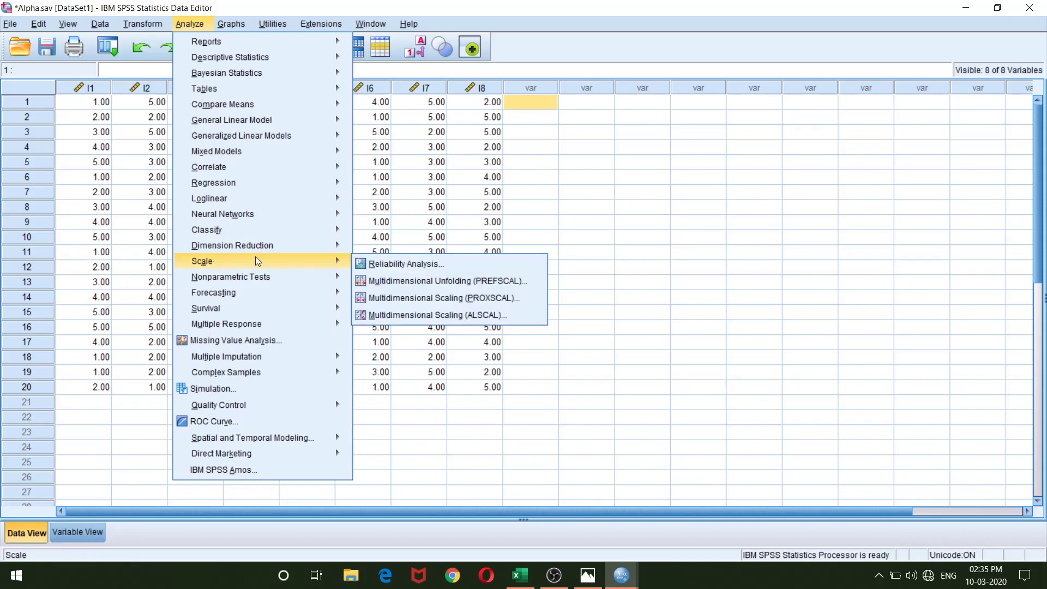
left_click(420, 266)
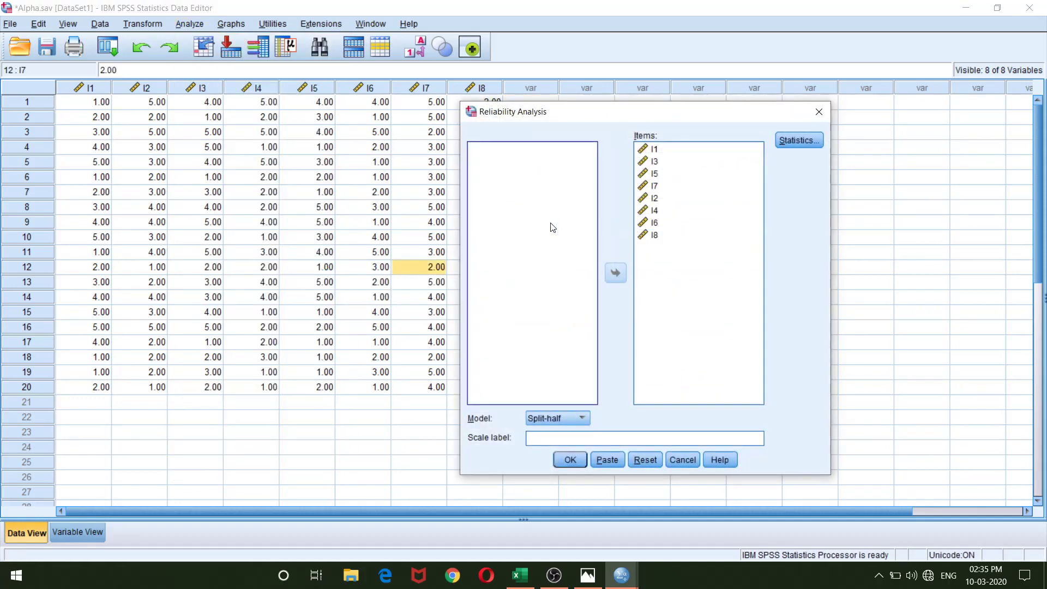
left_click(662, 199)
key("ctrl+a")
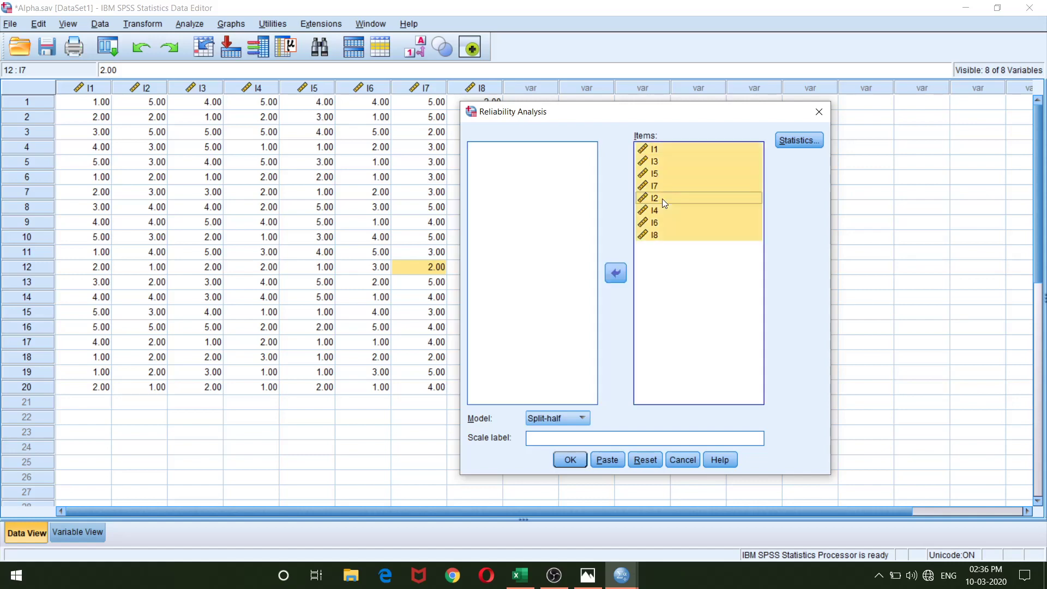
left_click(614, 272)
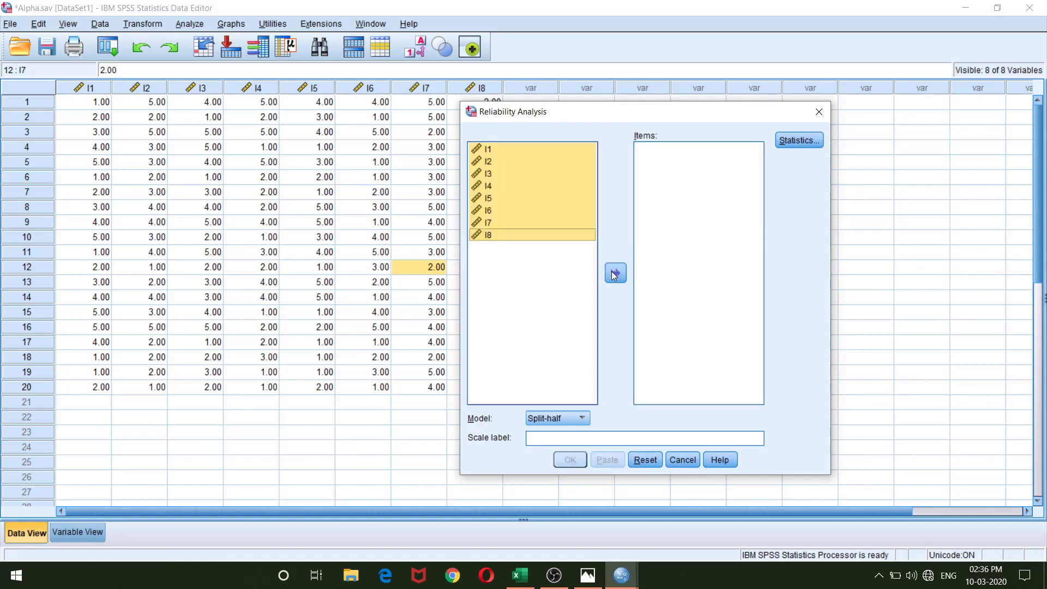
left_click(538, 283)
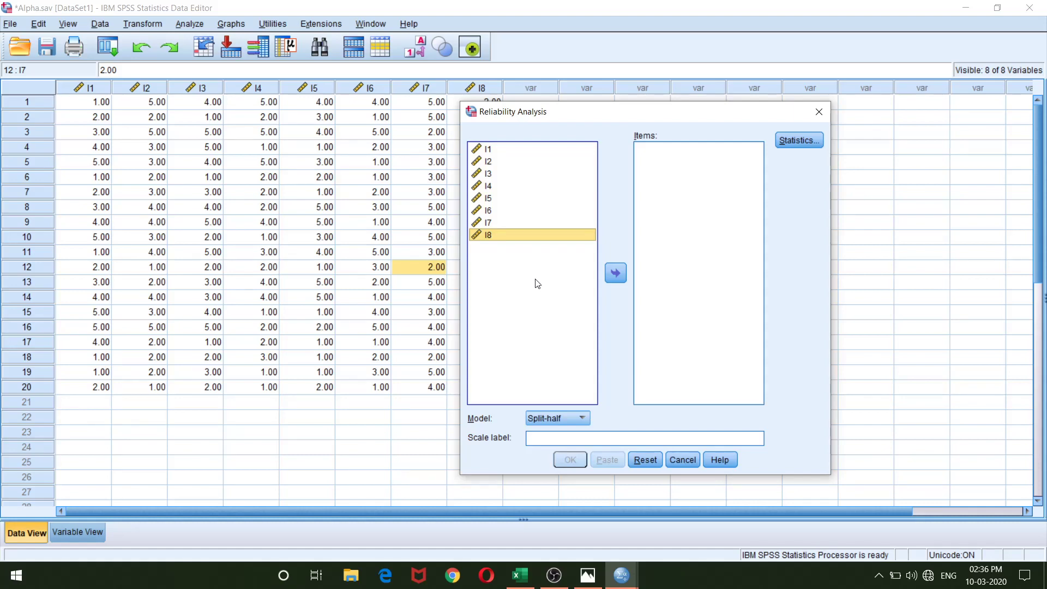
key("ctrl+a")
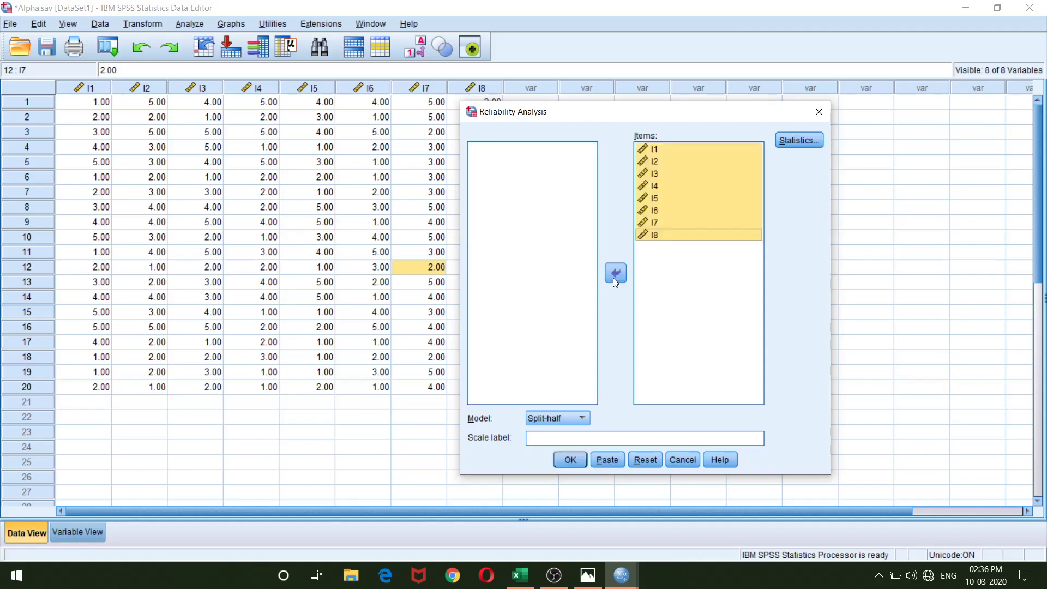
left_click(615, 274)
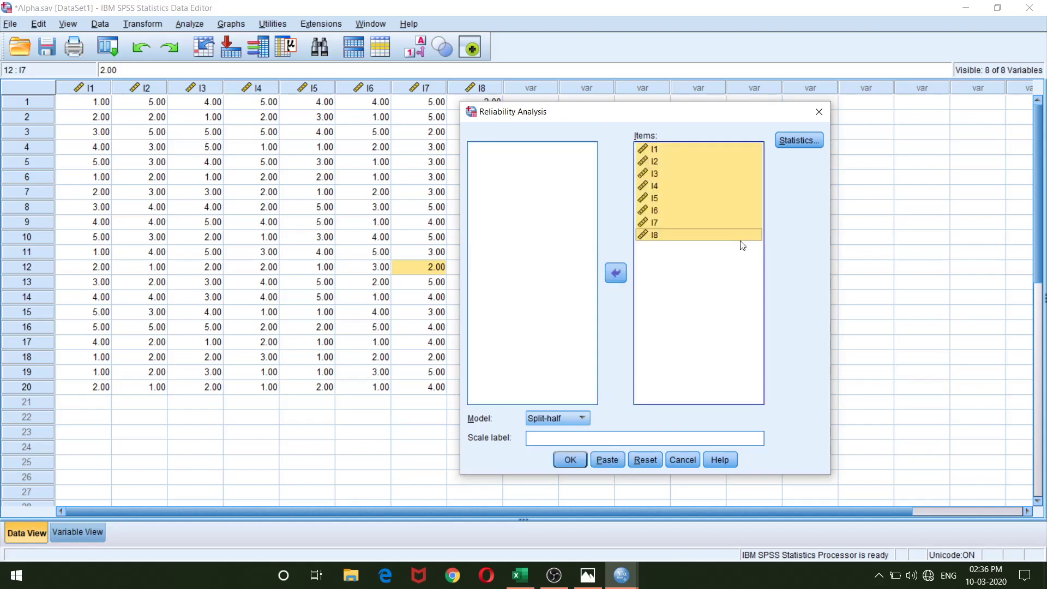
left_click(737, 258)
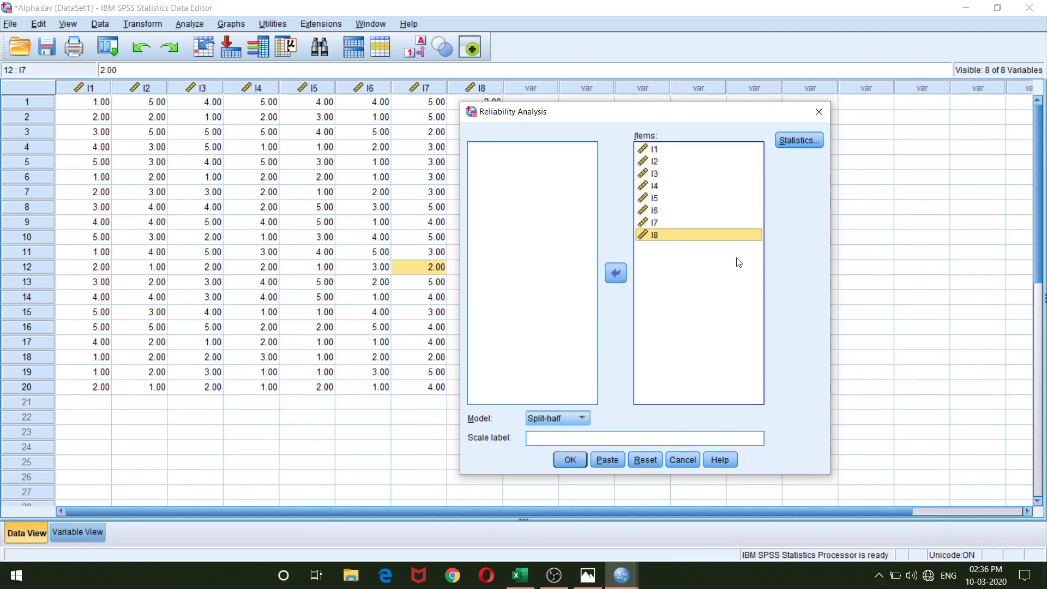
Clear the selected reliability statistics and request descriptives for Item, Scale and Scale if item deleted, plus inter-item Correlations
left_click(807, 138)
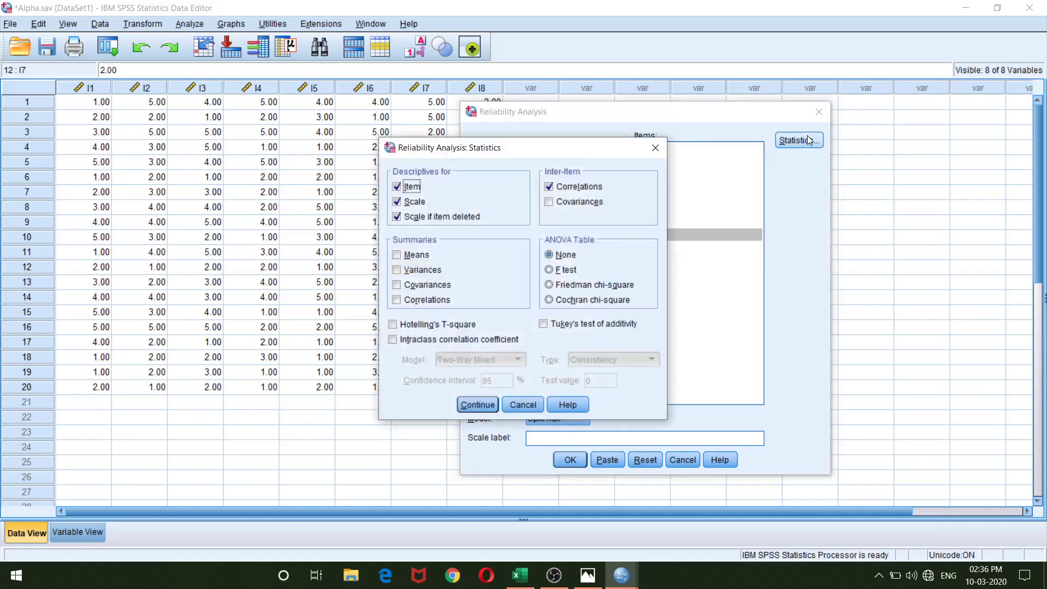
left_click(397, 187)
left_click(397, 203)
left_click(397, 216)
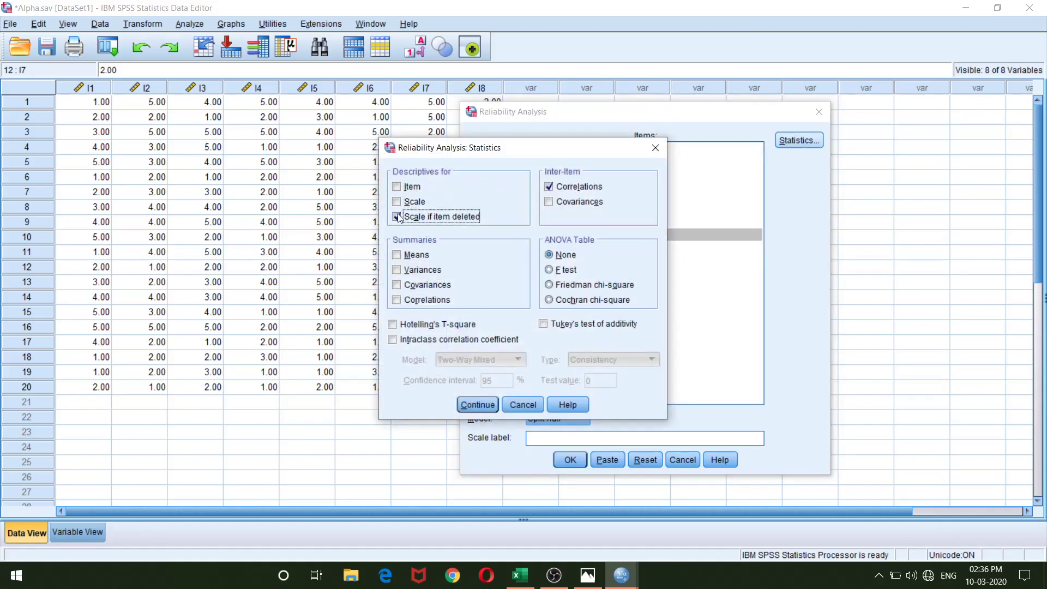
left_click(550, 187)
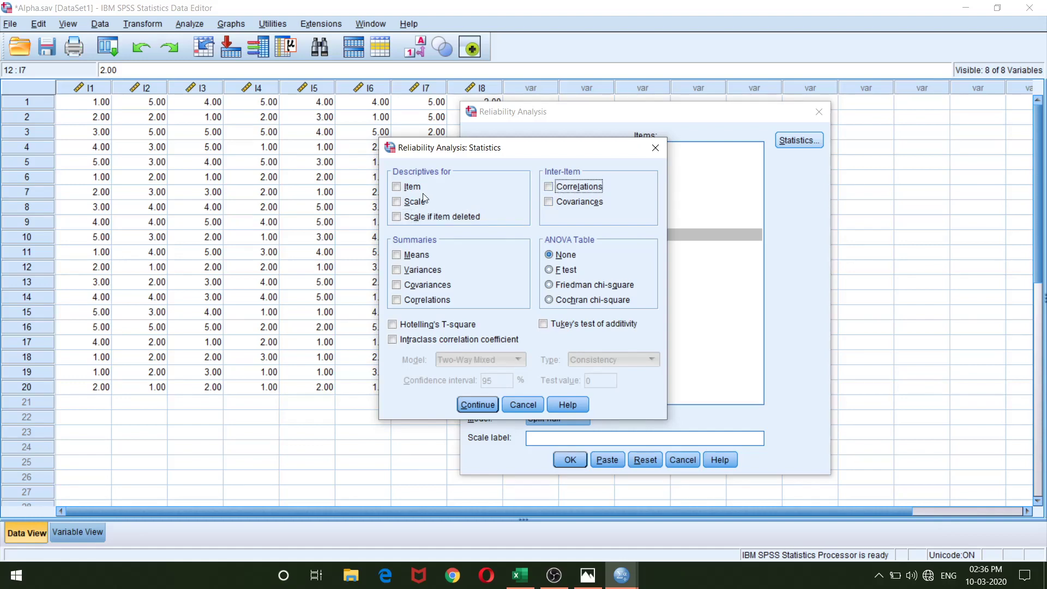
left_click(397, 187)
left_click(397, 201)
left_click(398, 217)
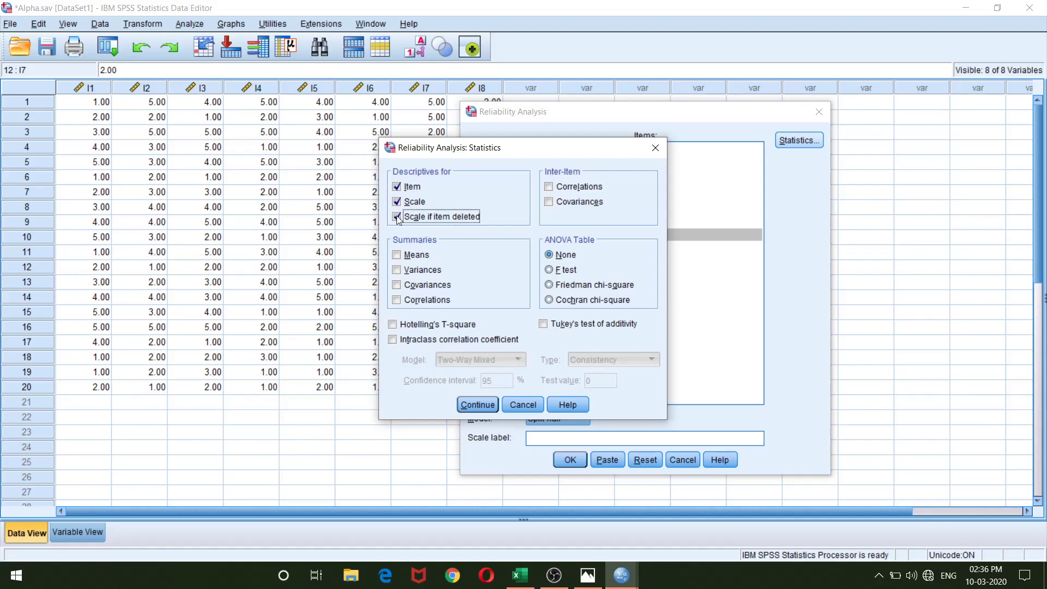
left_click(552, 187)
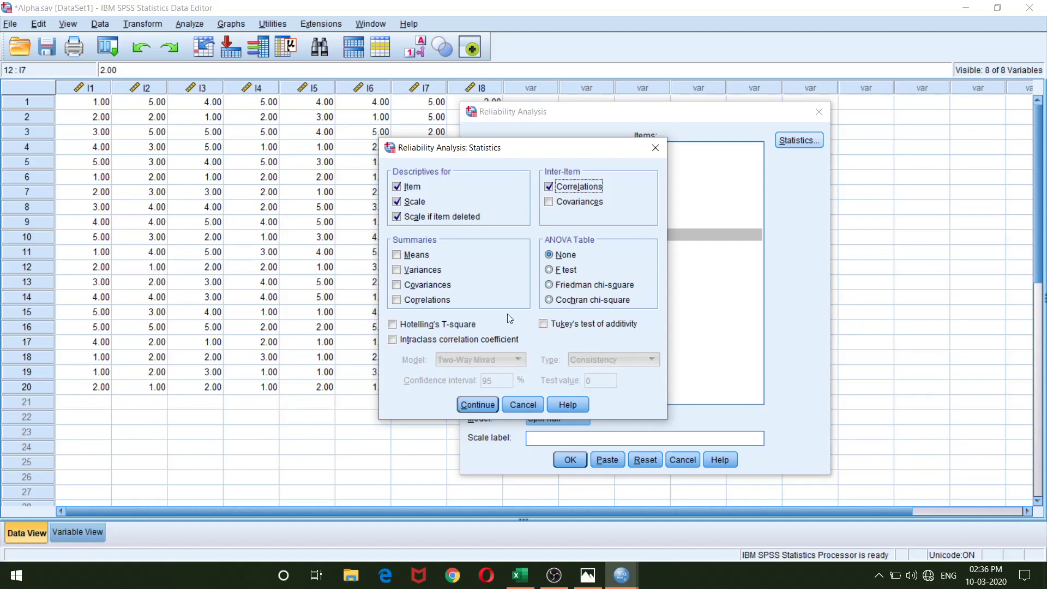
left_click(484, 404)
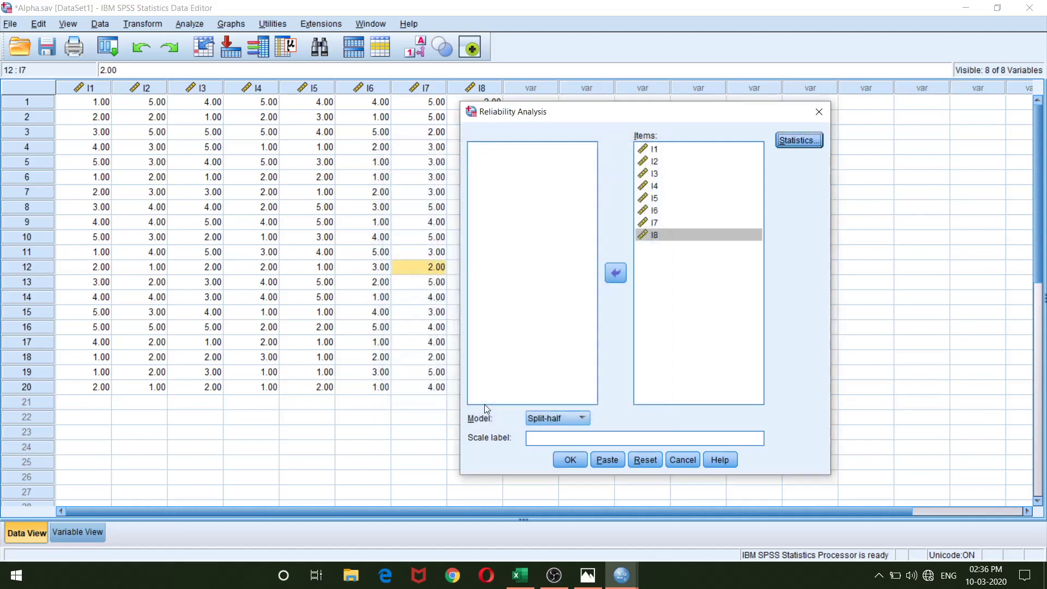
Set the reliability model to Split-half and run the analysis
left_click(583, 419)
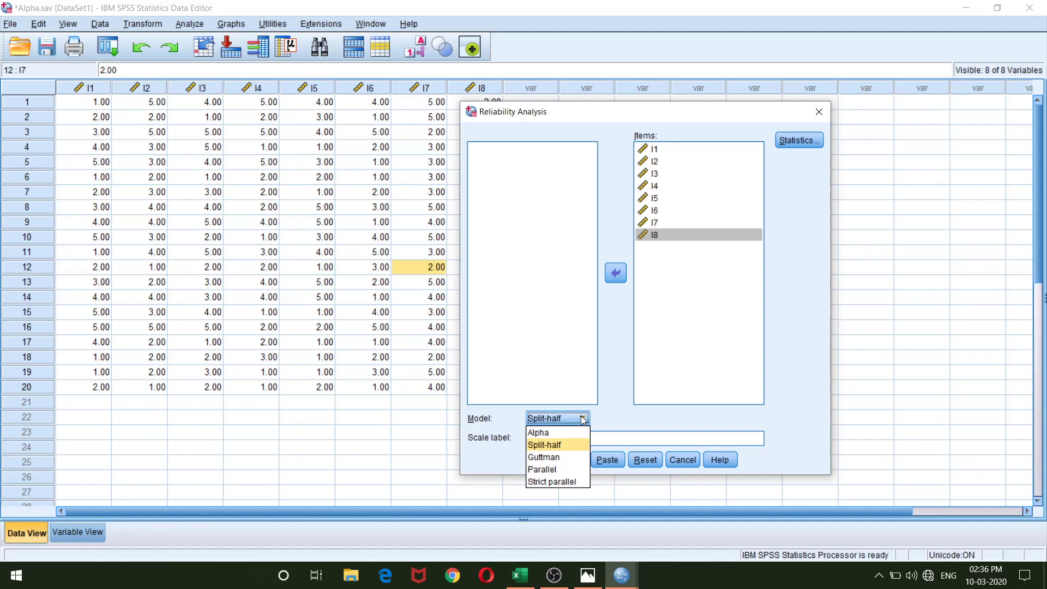
left_click(567, 433)
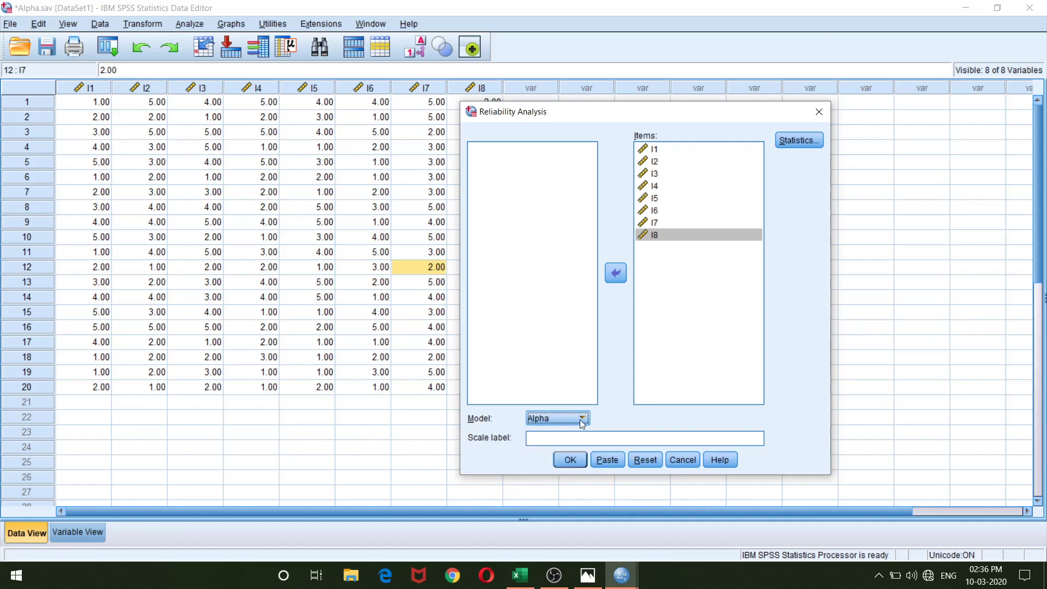
left_click(583, 418)
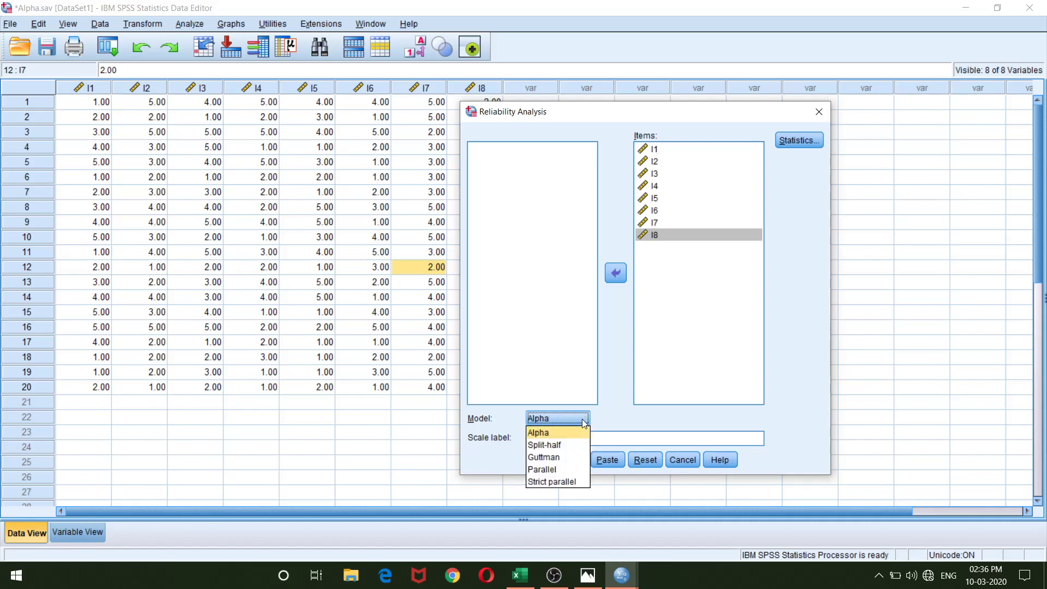
left_click(569, 444)
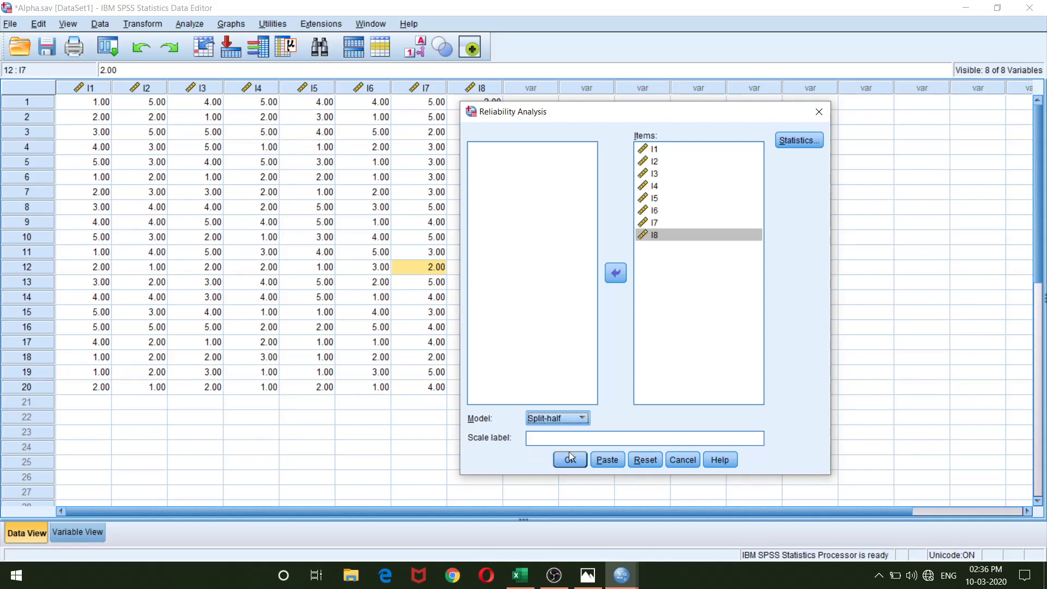
left_click(570, 460)
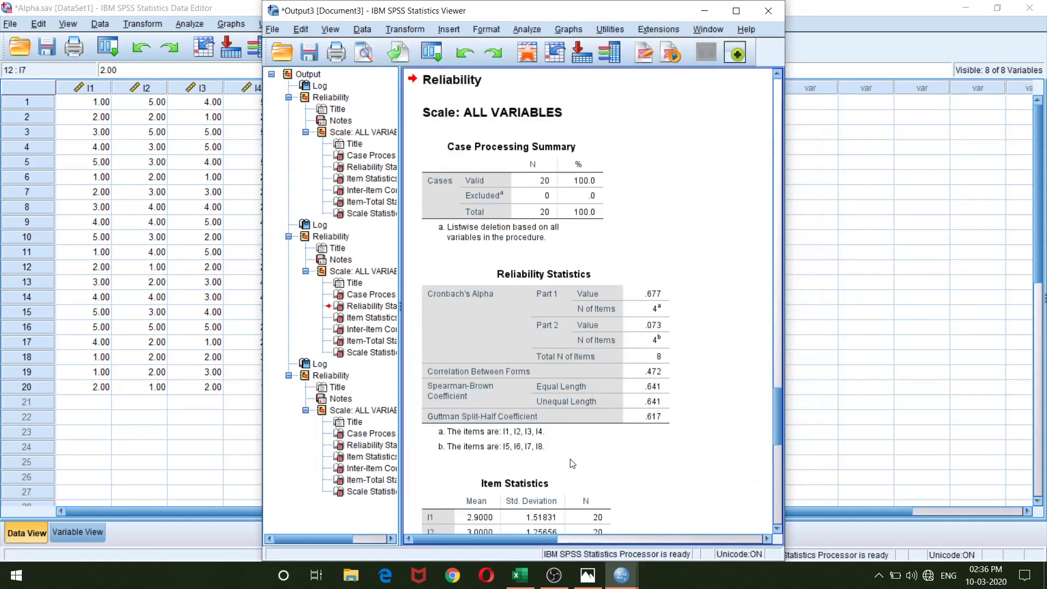
Place the output viewer side by side with the Mix workbook in Excel, showing the correlation and SBC cells
key("super+Right")
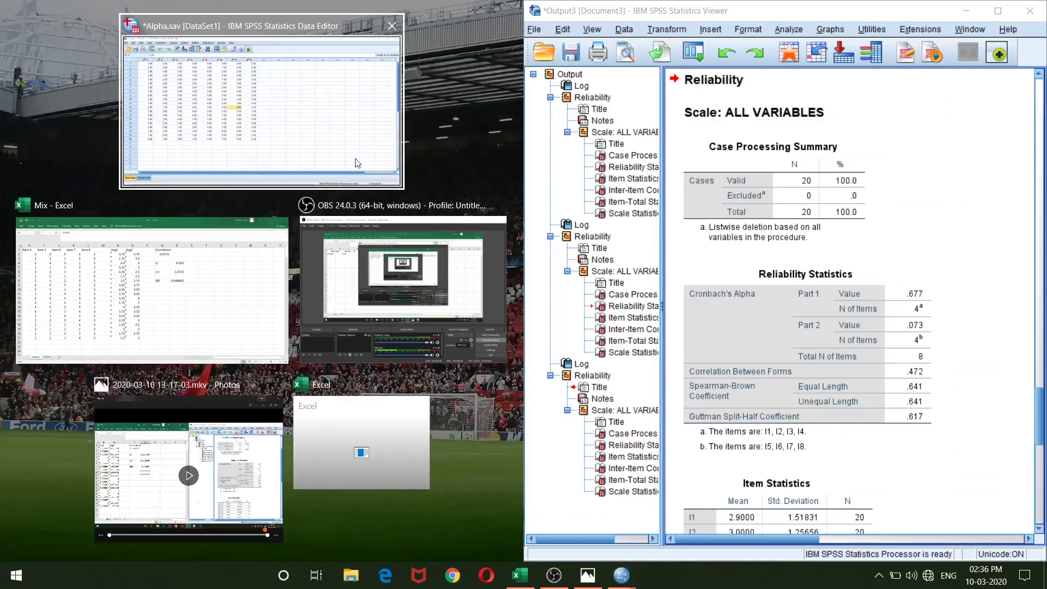
left_click(180, 266)
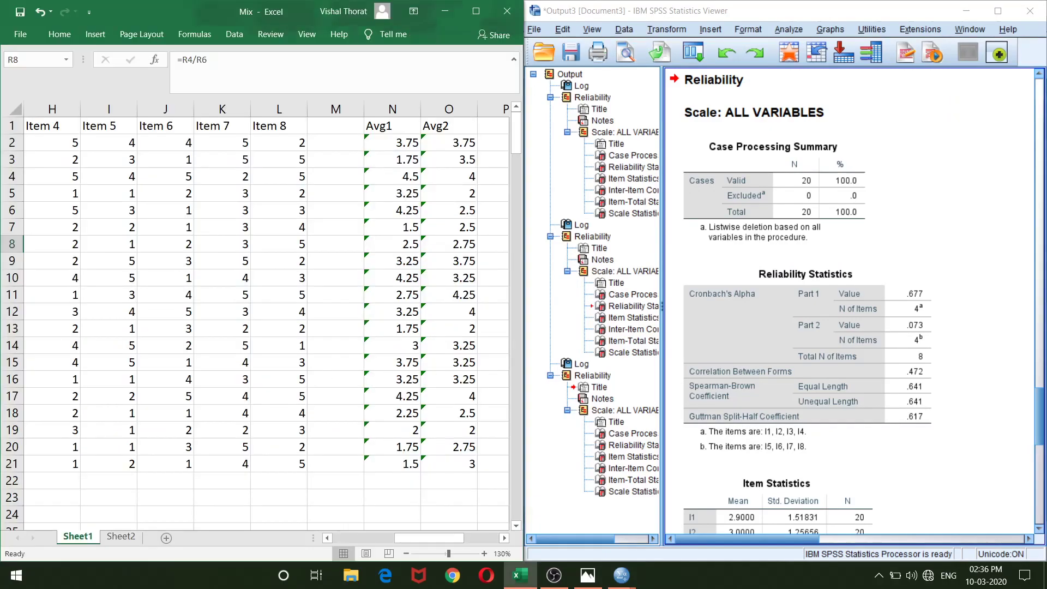
left_click_drag(415, 542, 450, 542)
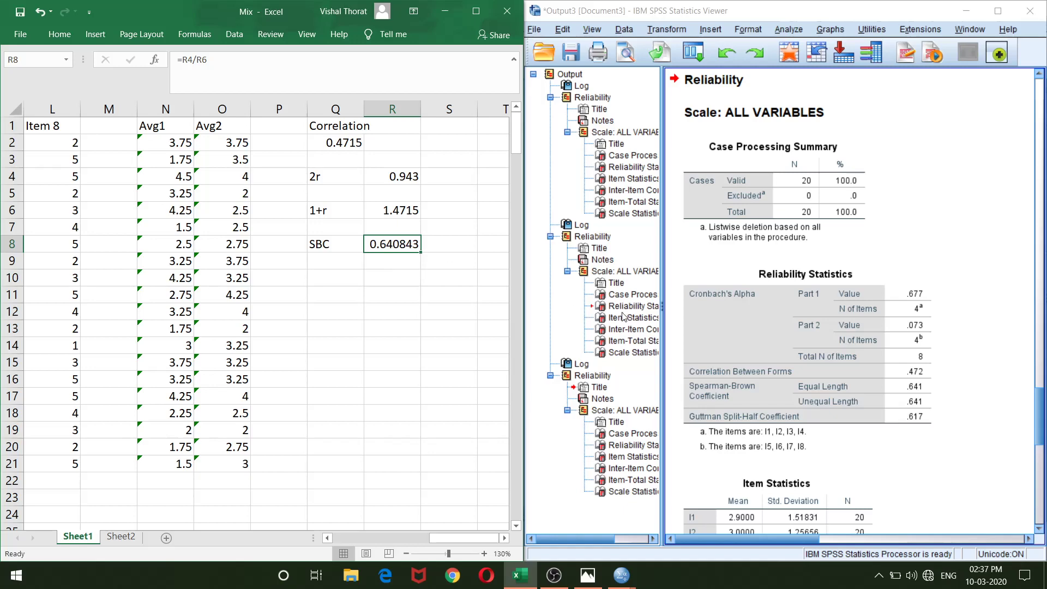
Inspect the full-precision Equal Length Spearman-Brown coefficient in the Reliability Statistics table and compare it with the worksheet's SBC value
left_click(909, 391)
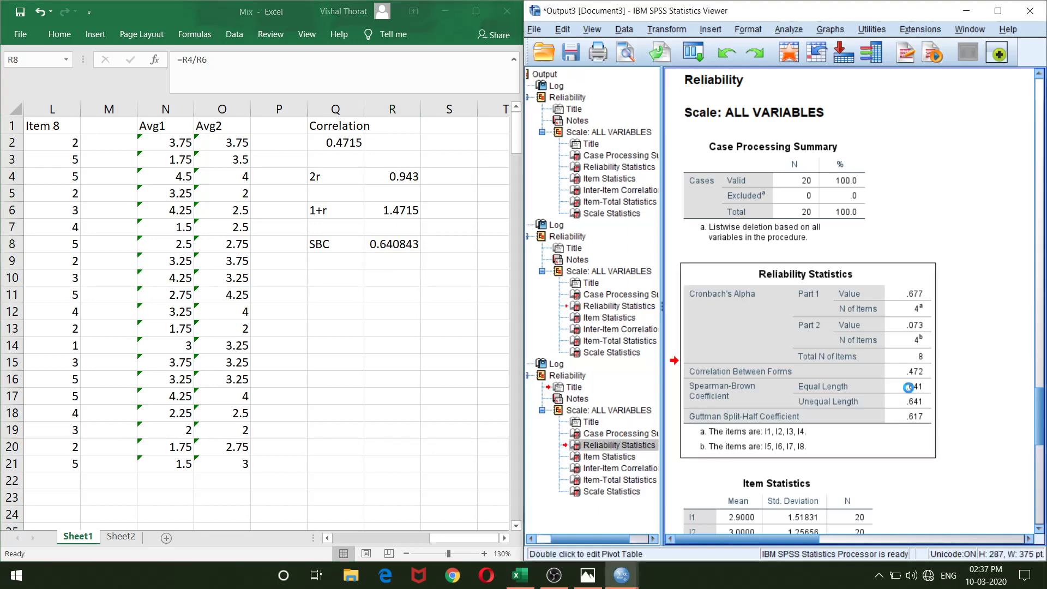
double_click(912, 389)
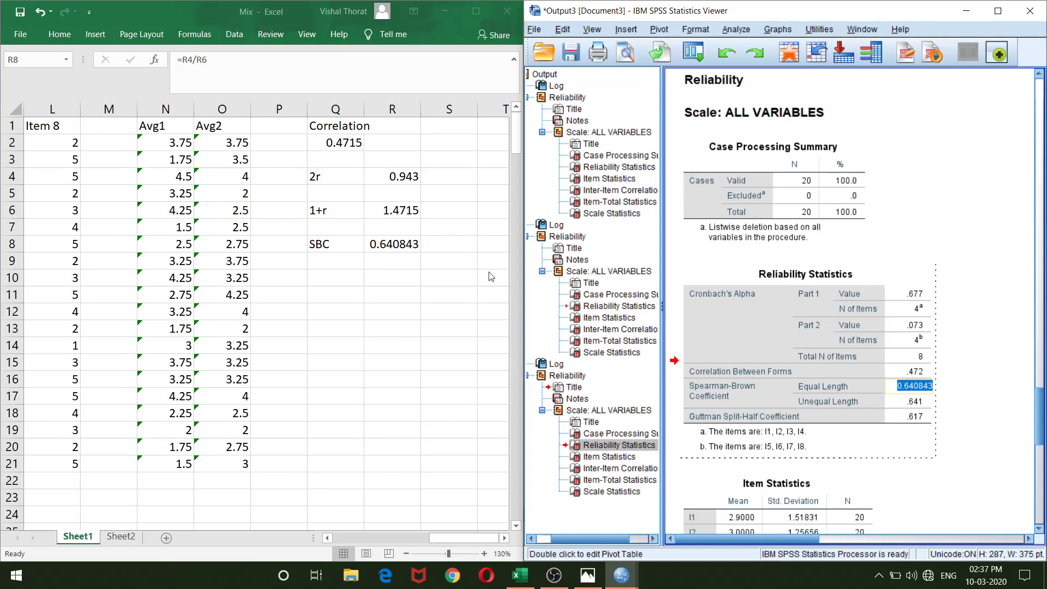
left_click(954, 372)
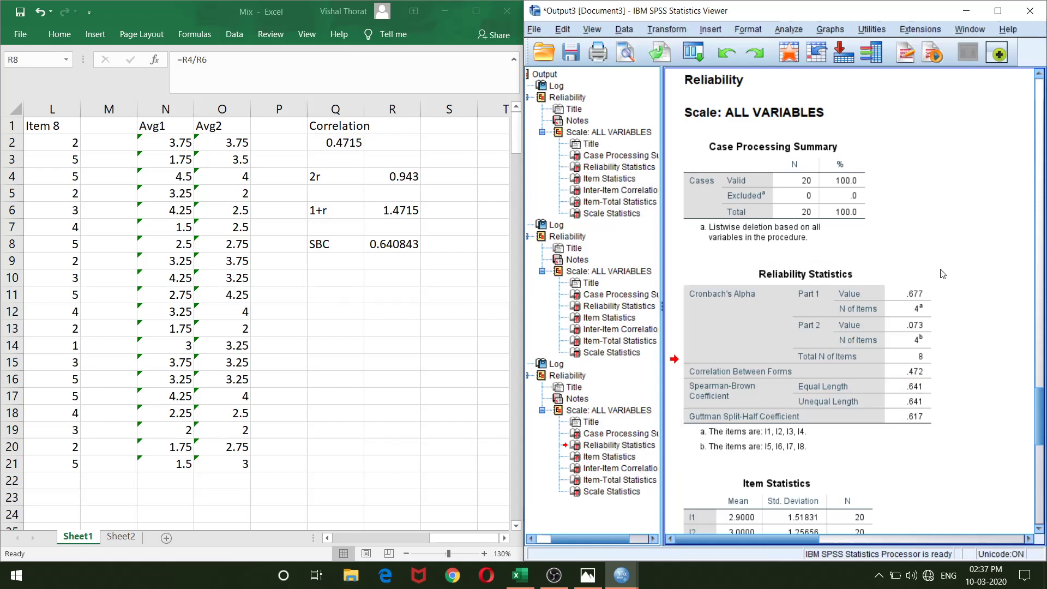
mouse_move(1039, 403)
left_mouse_down()
mouse_move(1040, 284)
mouse_move(1042, 408)
left_mouse_up()
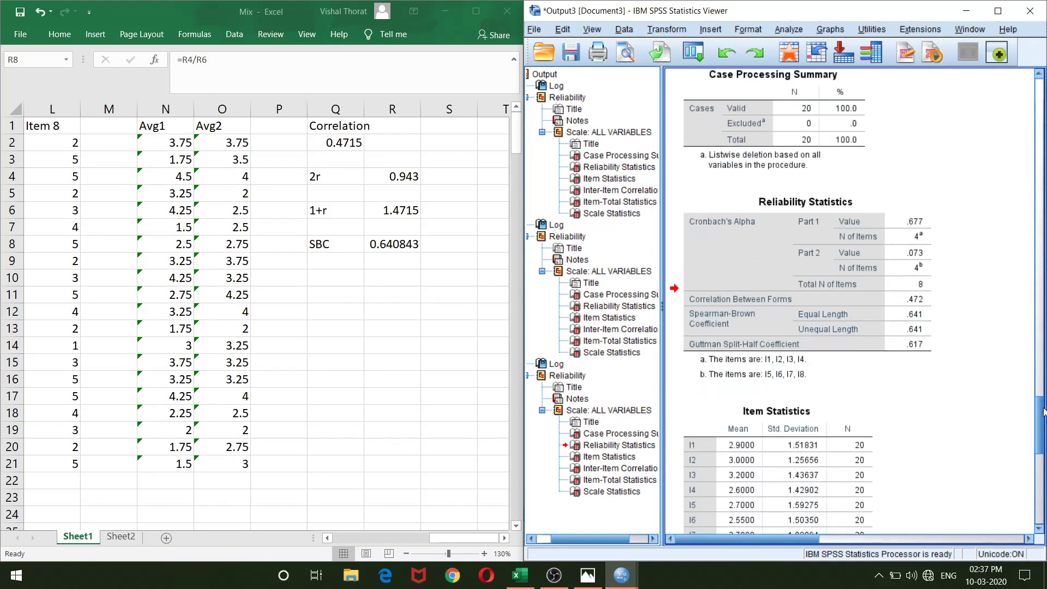
Delete all results from the output viewer and return to the Mix workbook in Excel at full-screen size
left_click(528, 76)
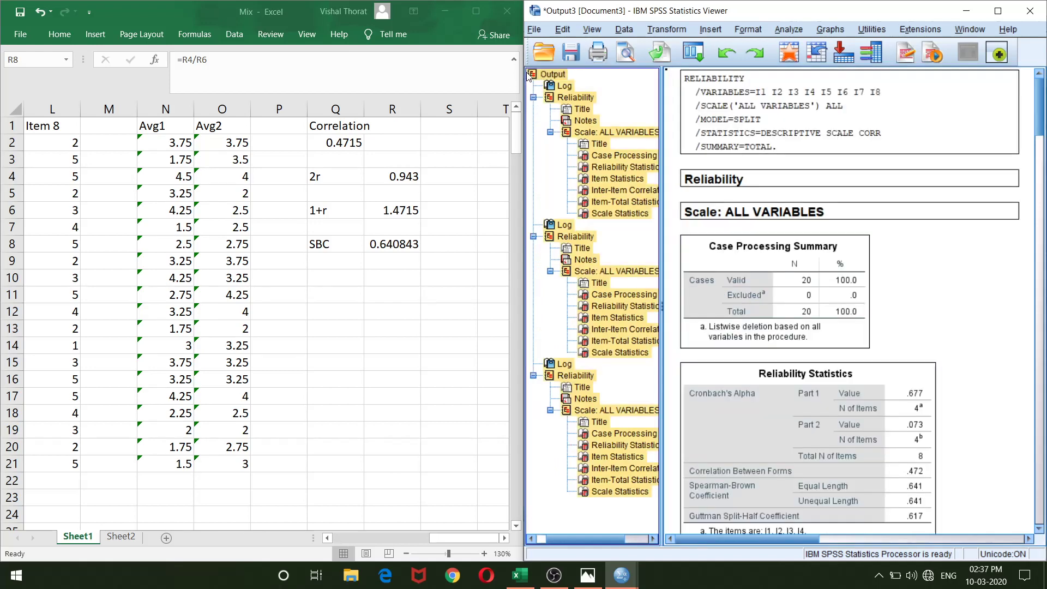
key("Delete")
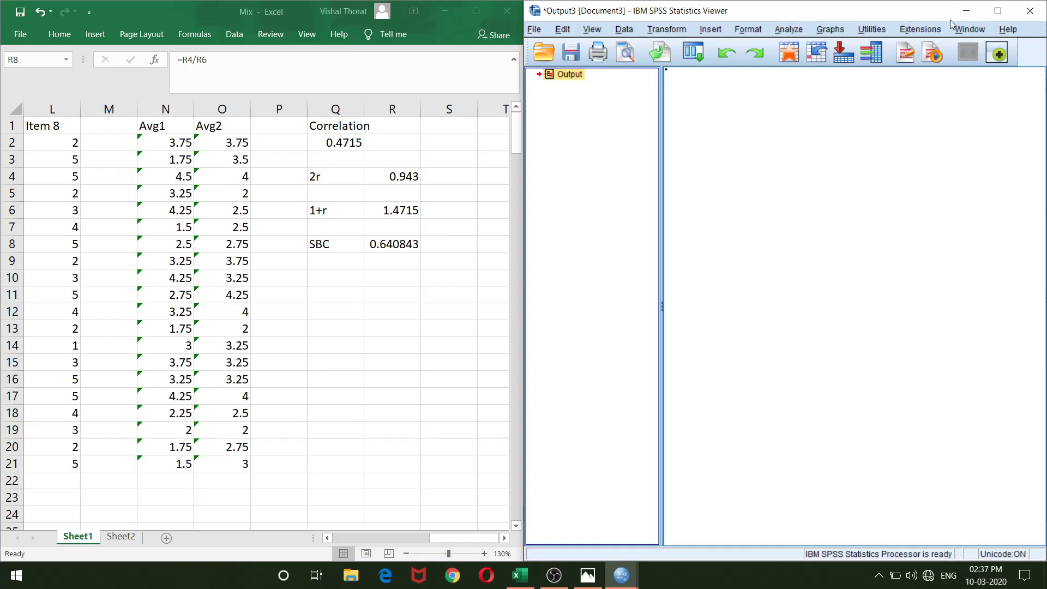
left_click(966, 11)
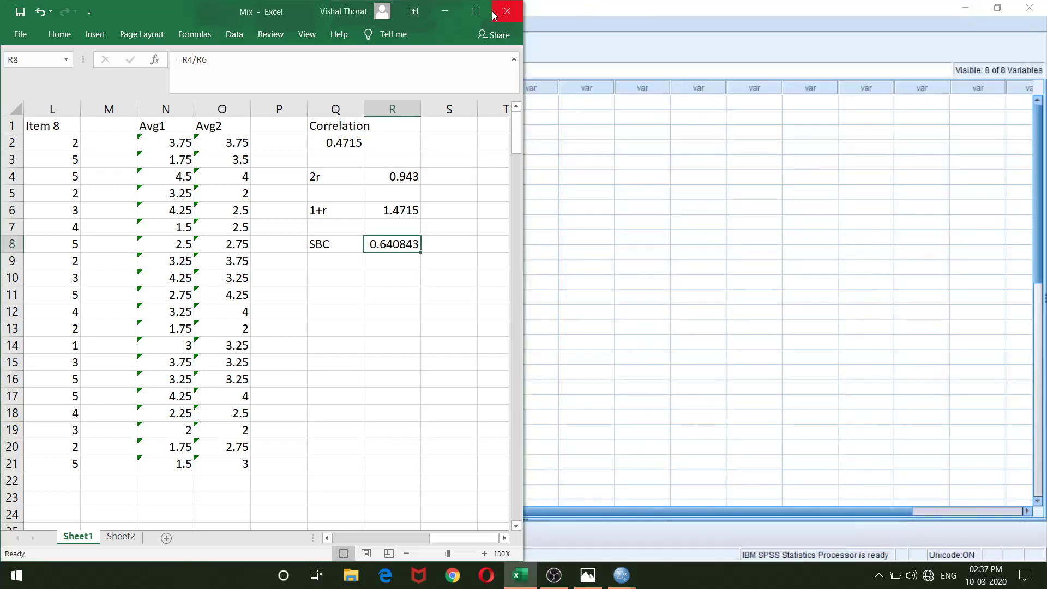
left_click(476, 11)
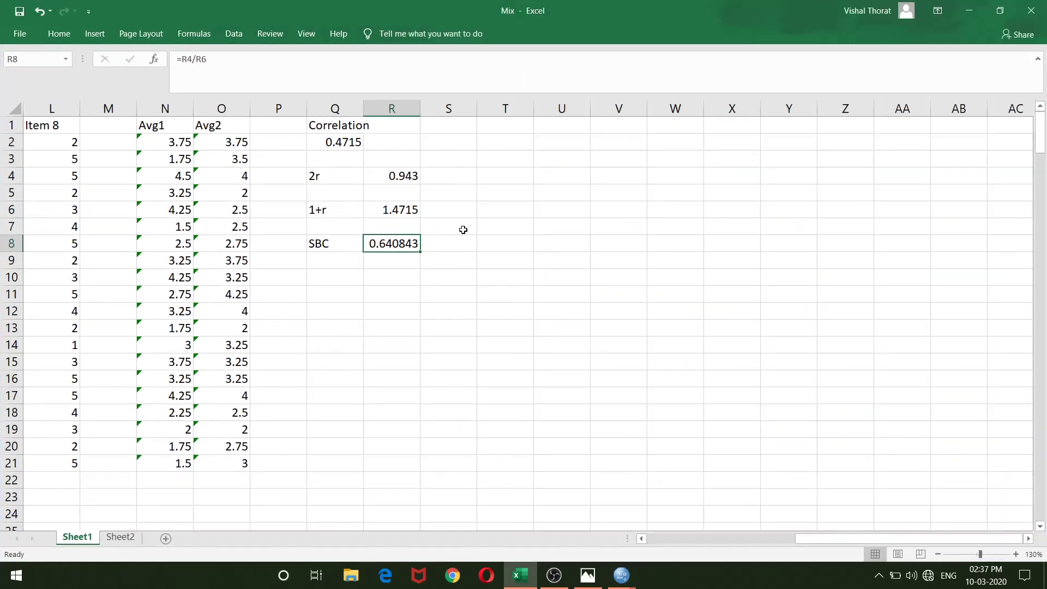
Clear the old averages, correlation, 2r, 1+r and SBC calculations from columns N, O, Q and R of Sheet1
scroll(463, 229, "left", 5)
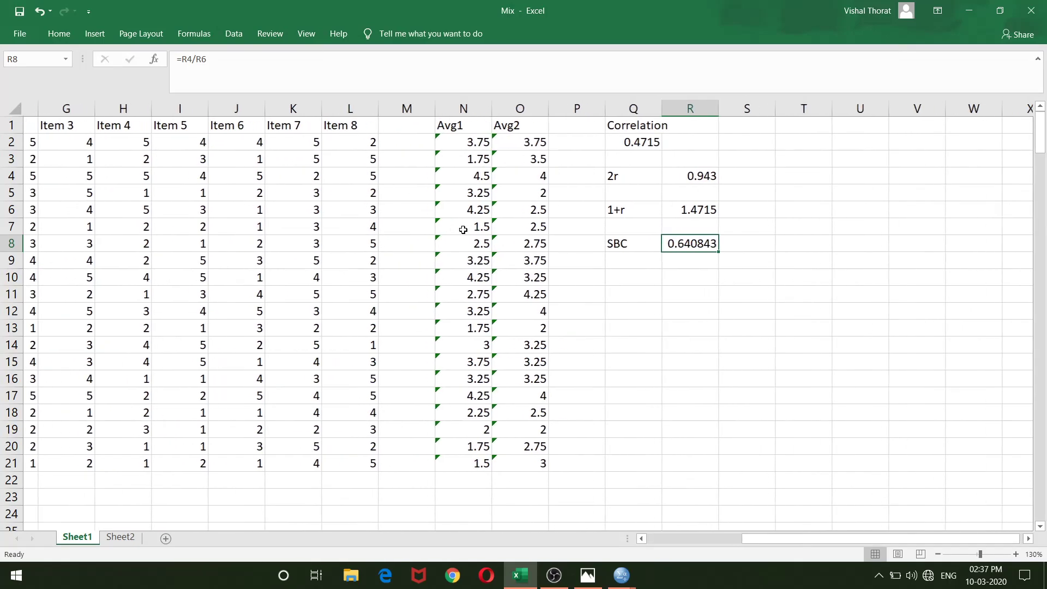
scroll(463, 230, "right", 1)
scroll(463, 229, "left", 4)
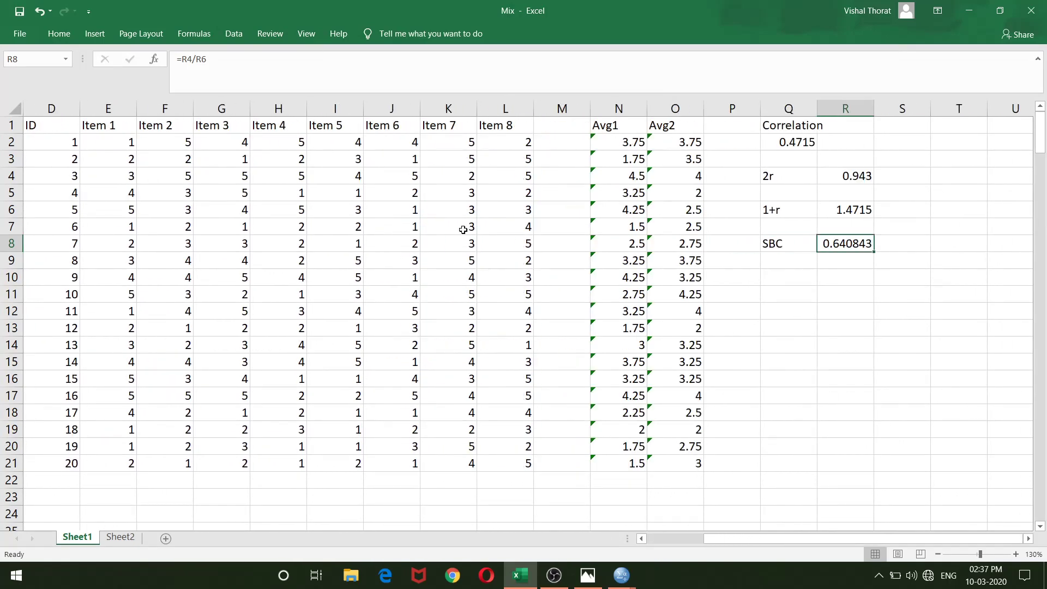
scroll(462, 229, "left", 2)
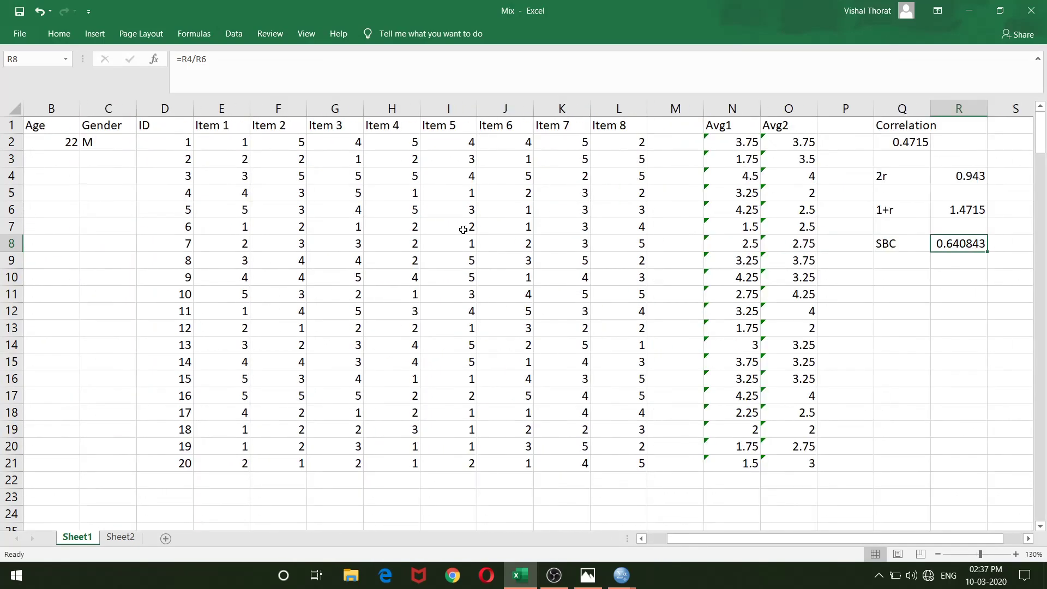
left_click(728, 102)
key("Delete")
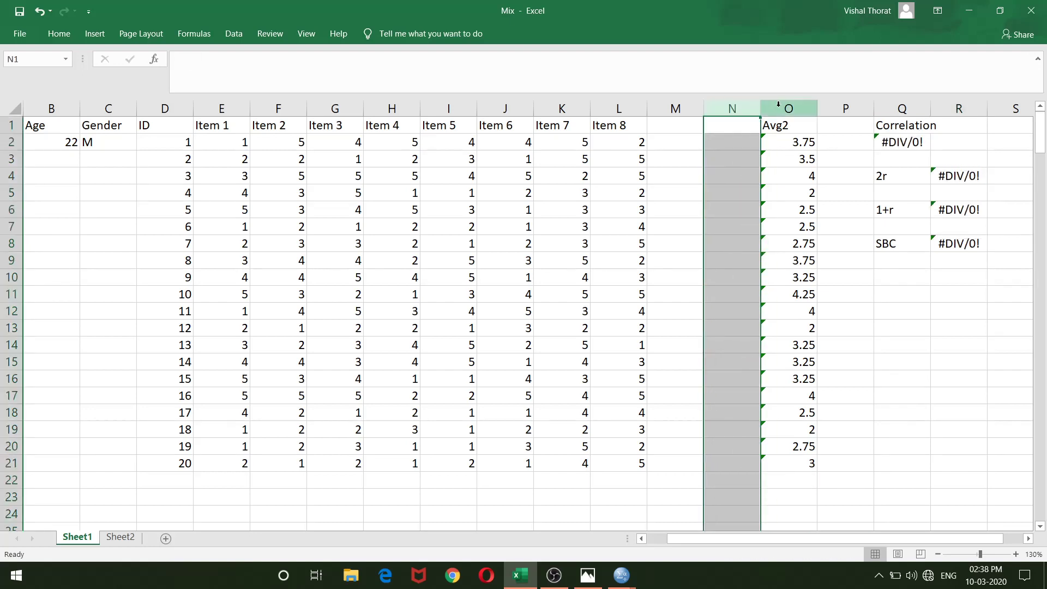
left_click(778, 105)
key("Delete")
left_click(890, 109)
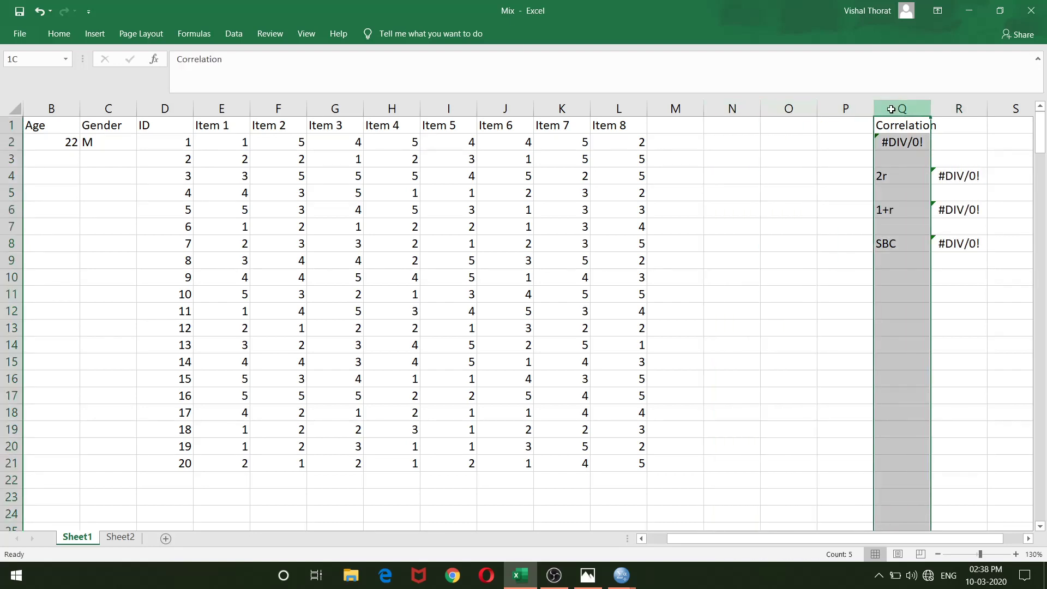
key("Delete")
left_click(943, 107)
key("Delete")
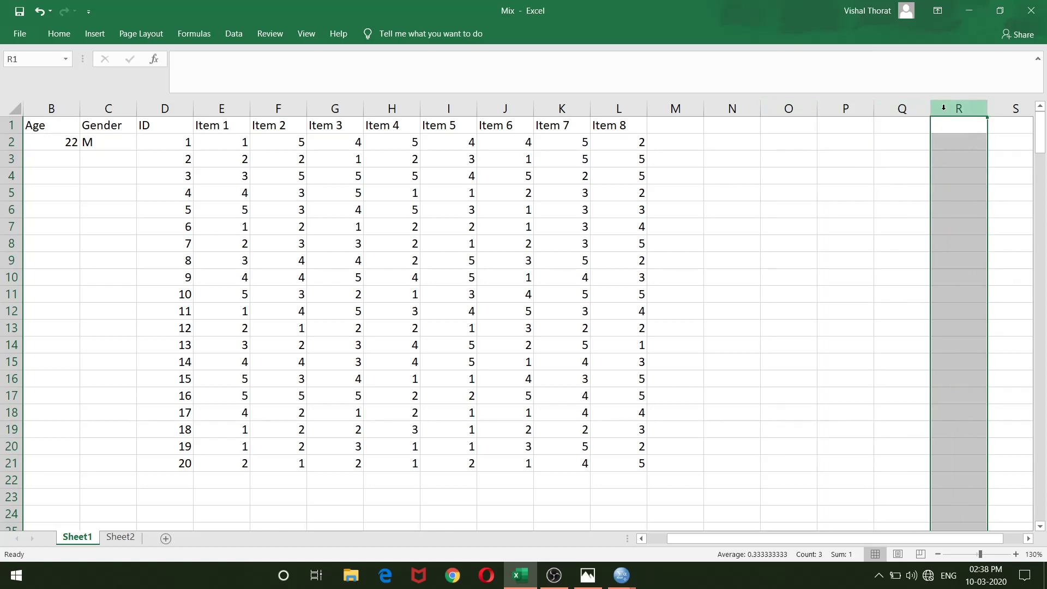
Enter the column heading Avg1 in cell O1
left_click(777, 128)
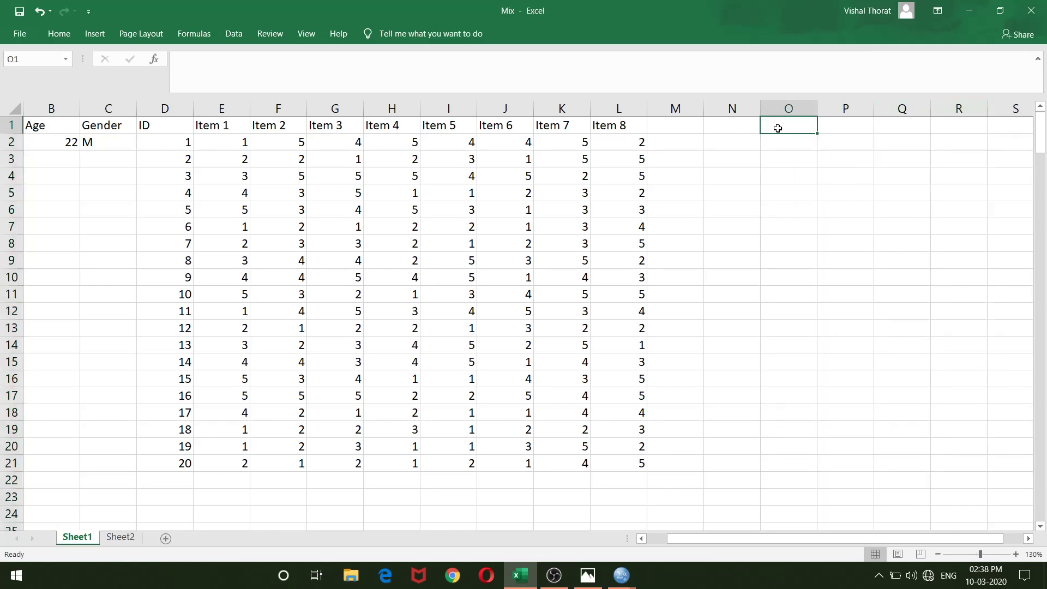
type("Avg")
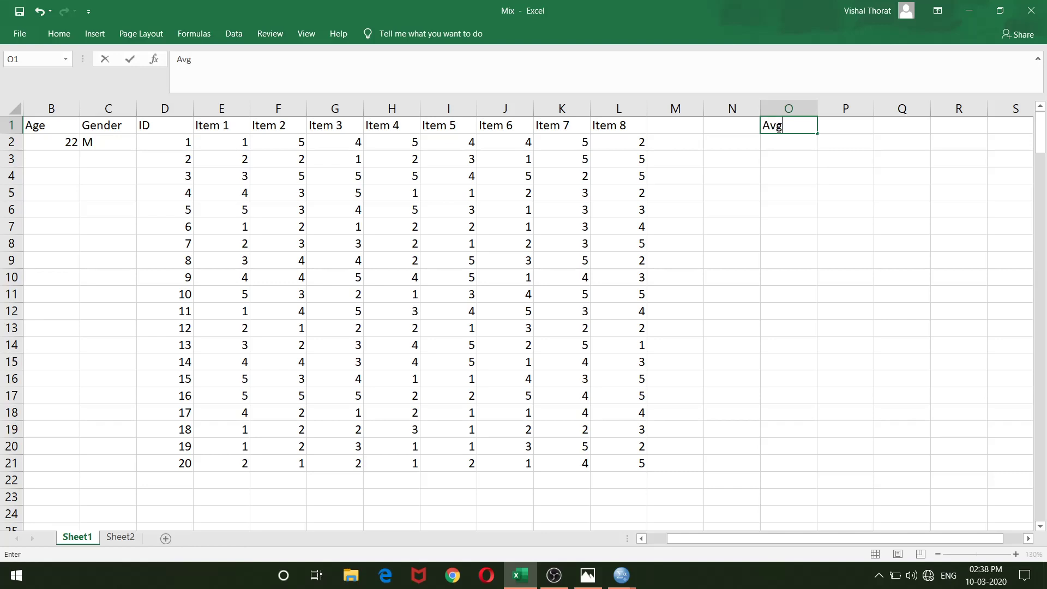
type("1")
key("Tab")
left_click(802, 127)
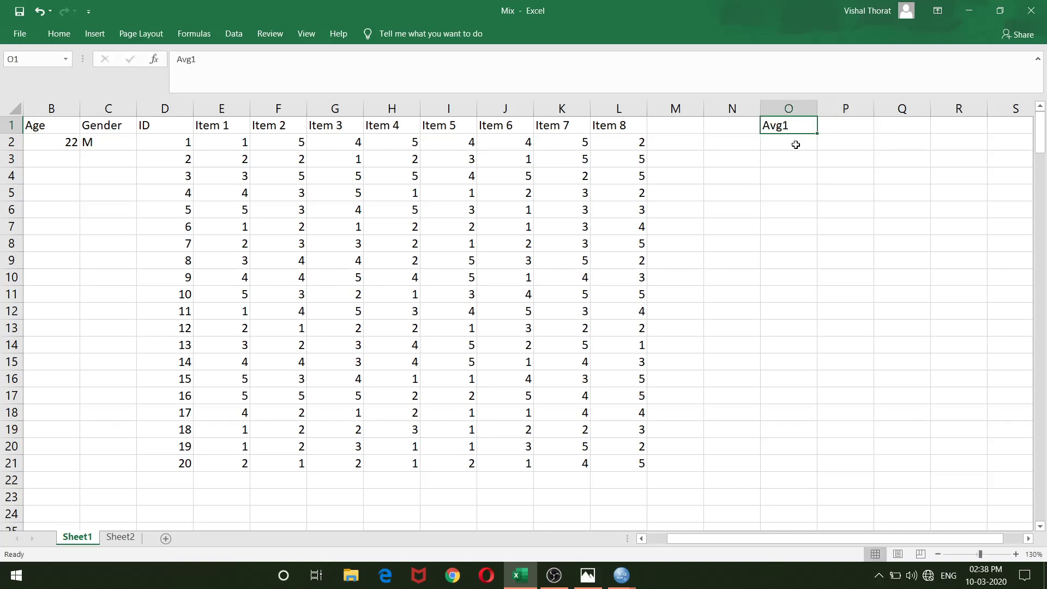
Average the odd-numbered items in O2 with =AVERAGE(E2,G2,I2,K2) and fill the formula down to O21
left_click(794, 144)
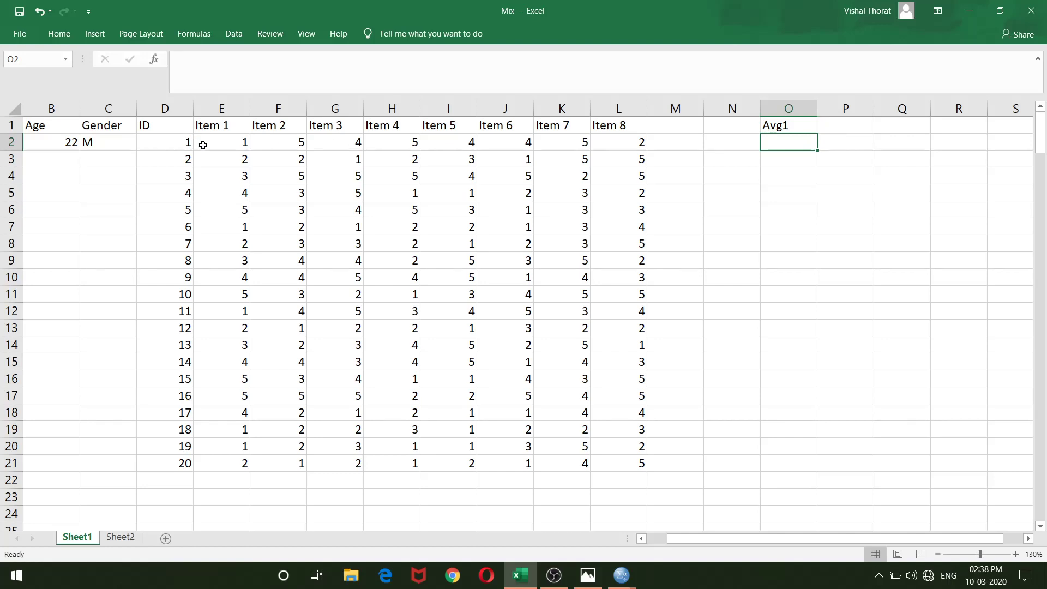
type("=av")
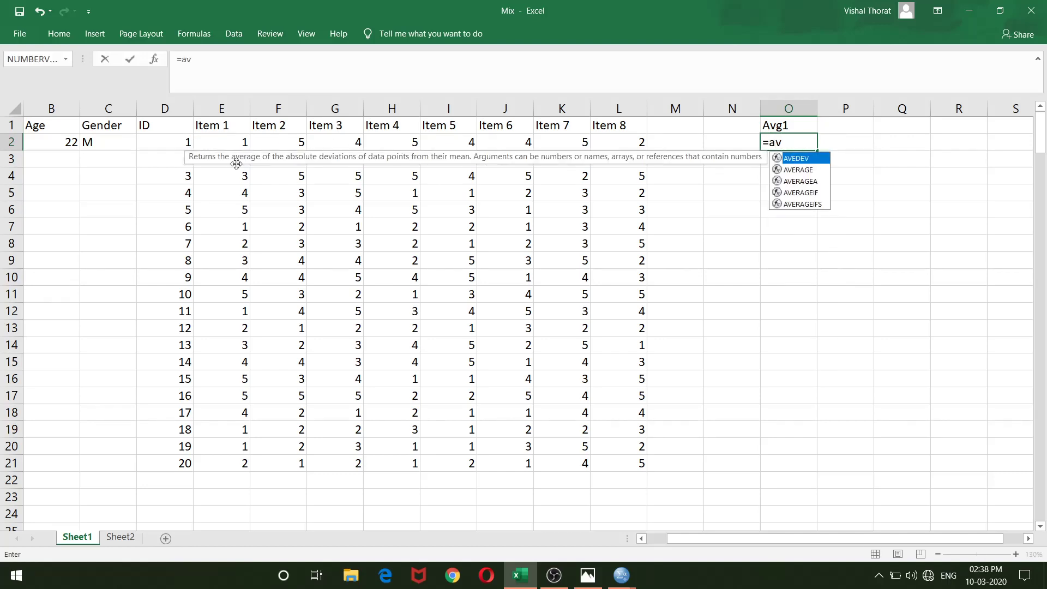
double_click(806, 171)
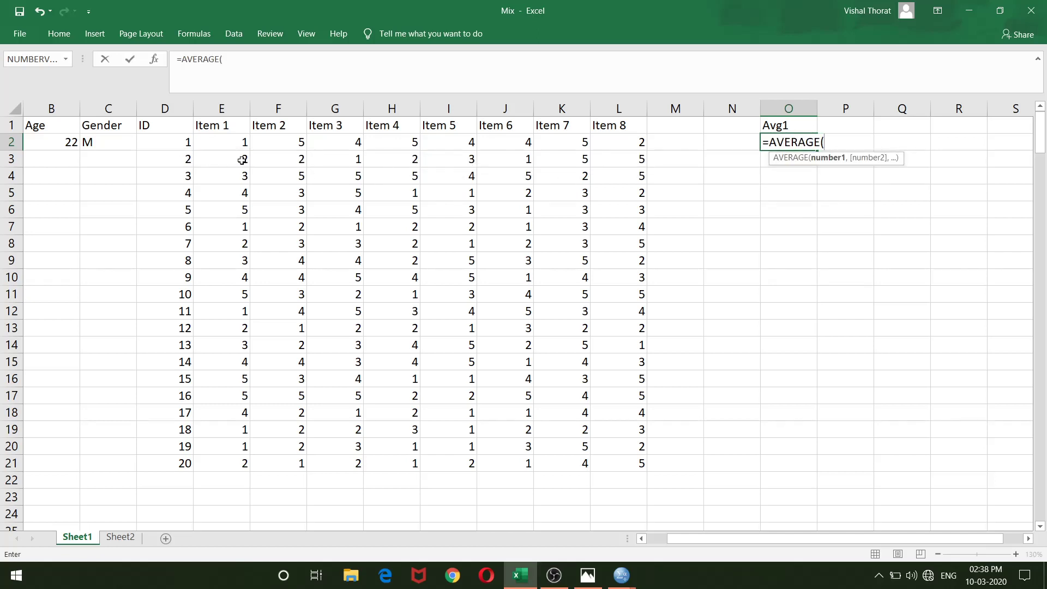
left_click(232, 143)
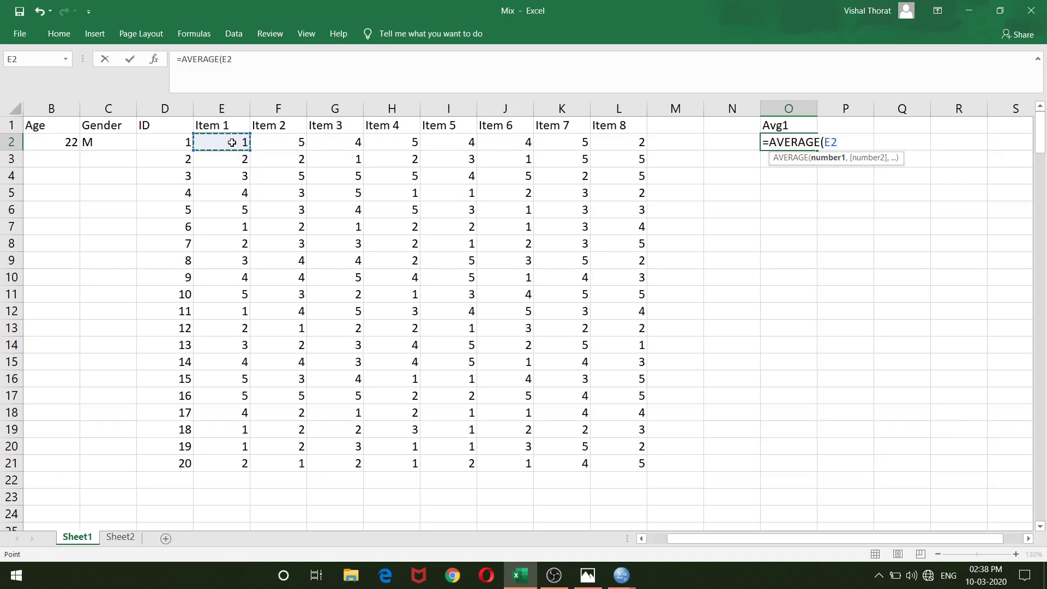
type(",")
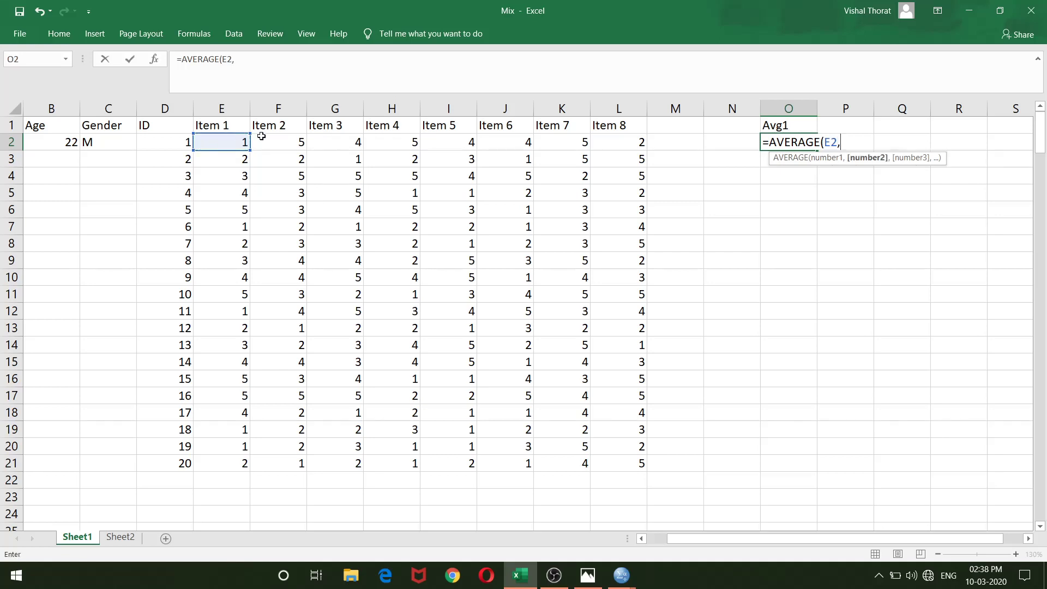
left_click(322, 142)
type(",")
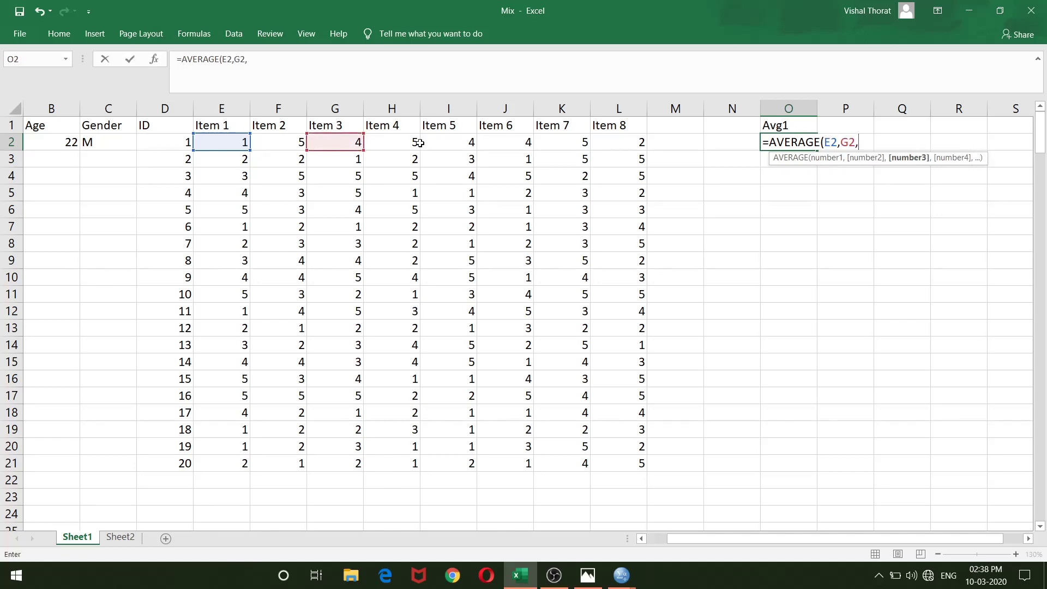
left_click(439, 144)
type(",")
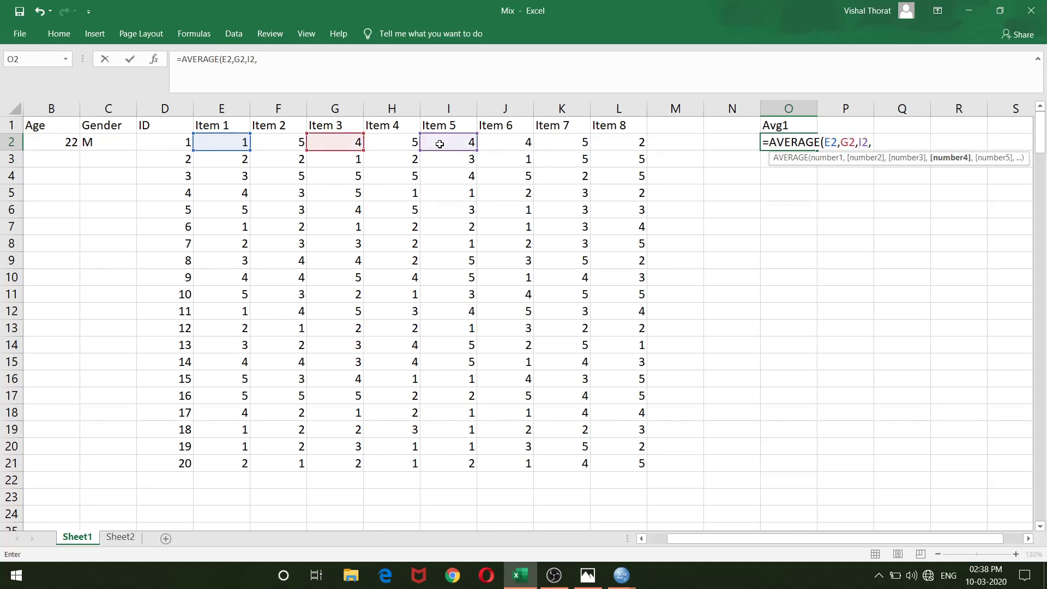
left_click(571, 143)
type(",")
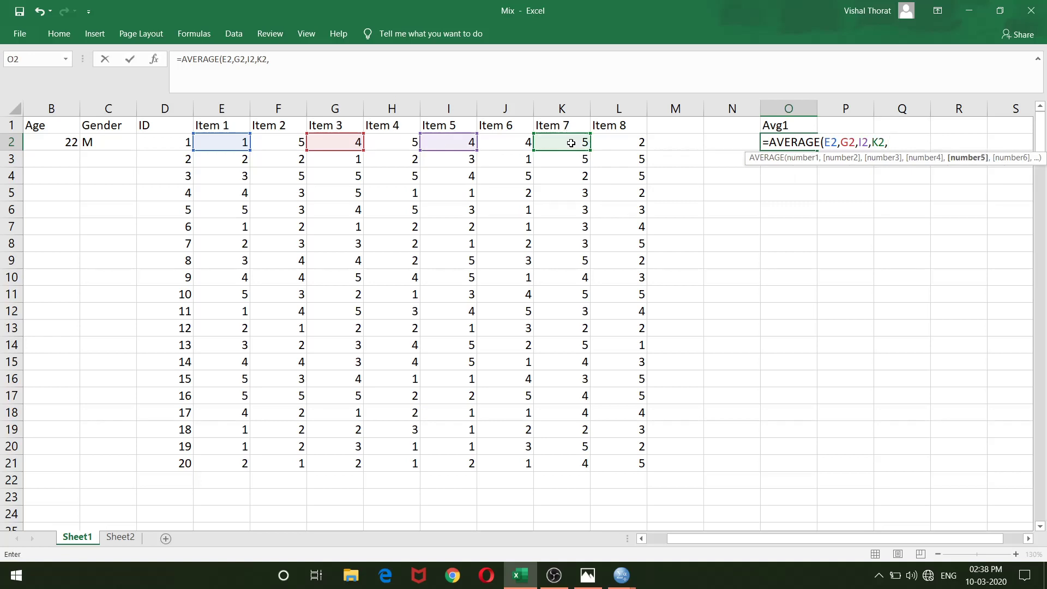
key("BackSpace")
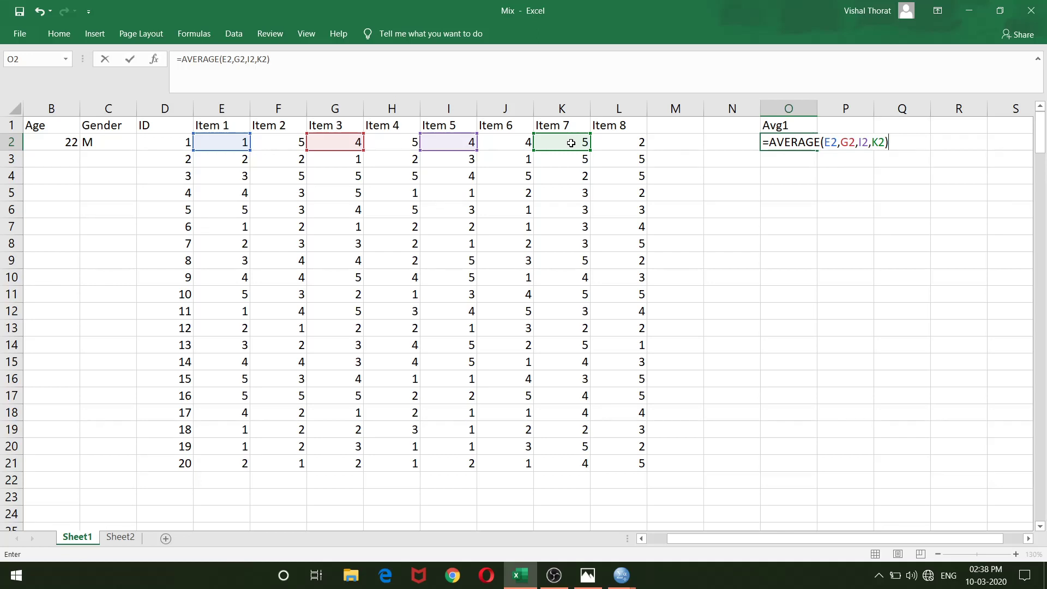
key("Return")
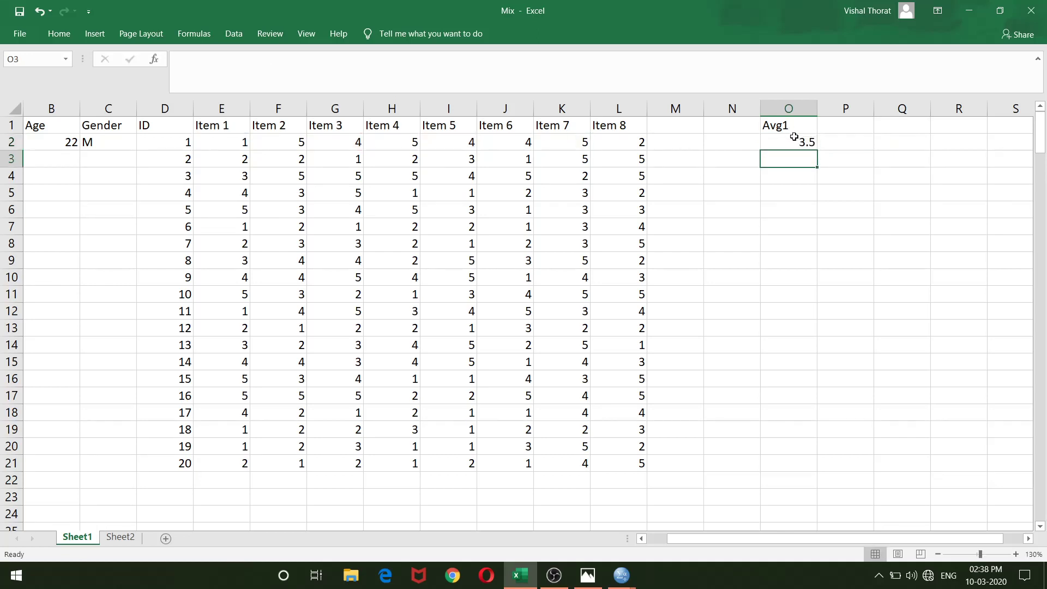
left_click(794, 140)
left_click_drag(816, 151, 799, 467)
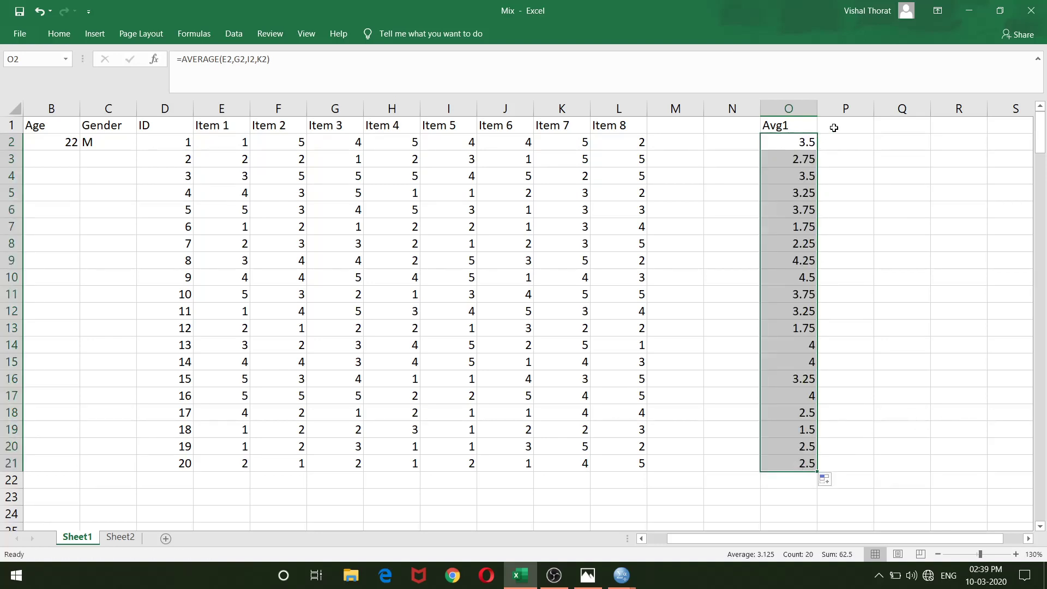
Enter the column heading Avg in cell P1
left_click(834, 128)
type("AV")
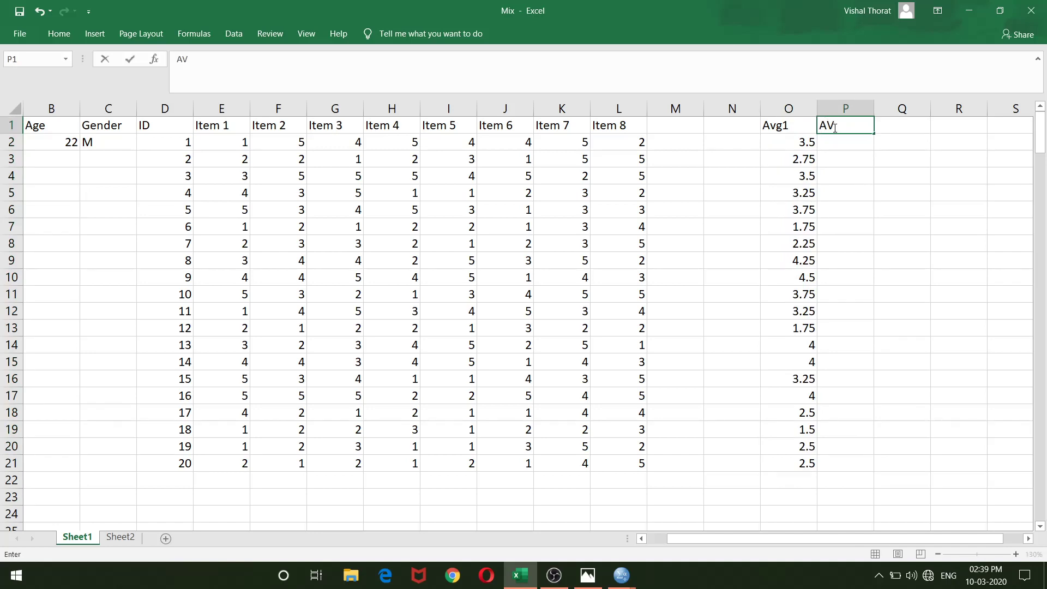
key("BackSpace")
type("vg")
Average the even-numbered items in P2 with =AVERAGE(F2,H2,J2,L2) and fill the formula down to P21
left_click(831, 141)
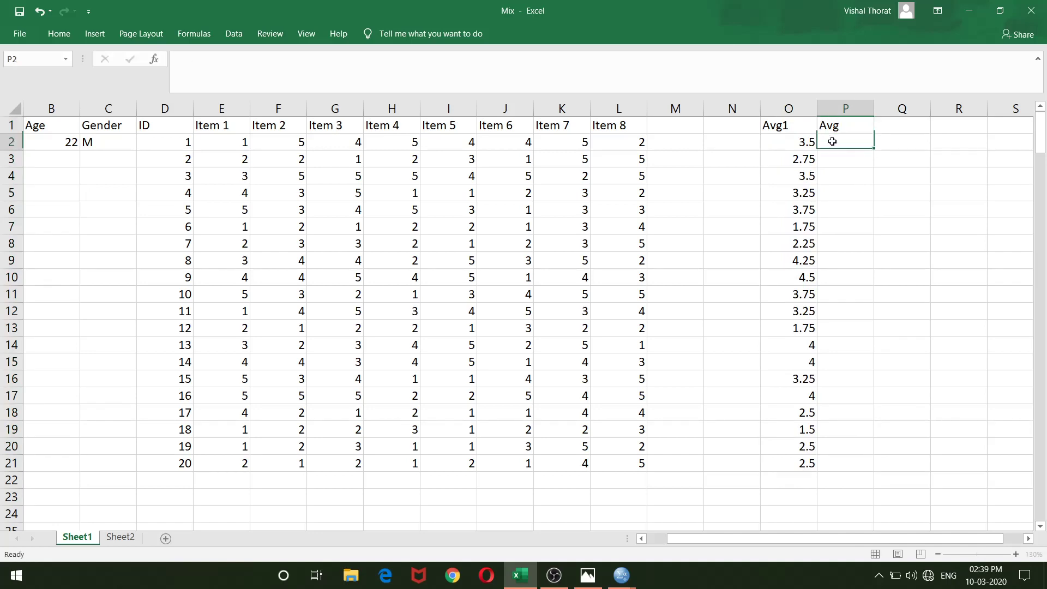
type("=")
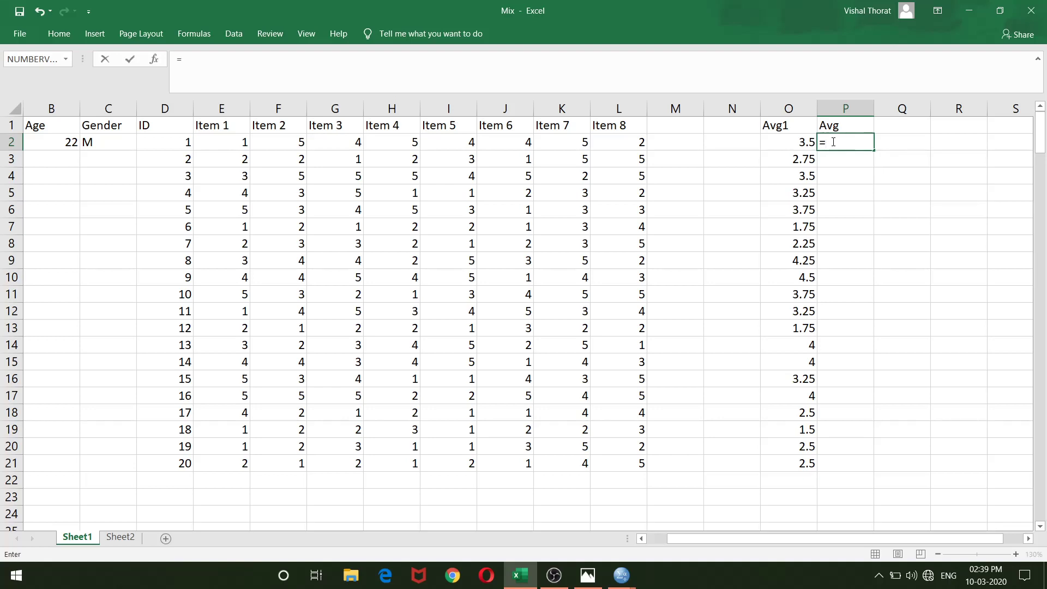
type("av")
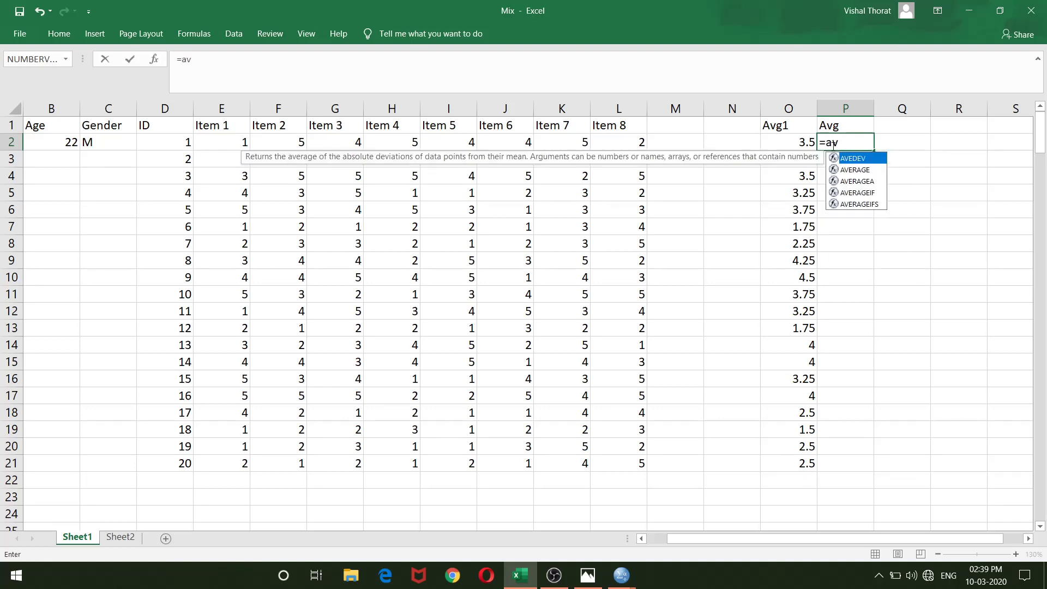
double_click(855, 170)
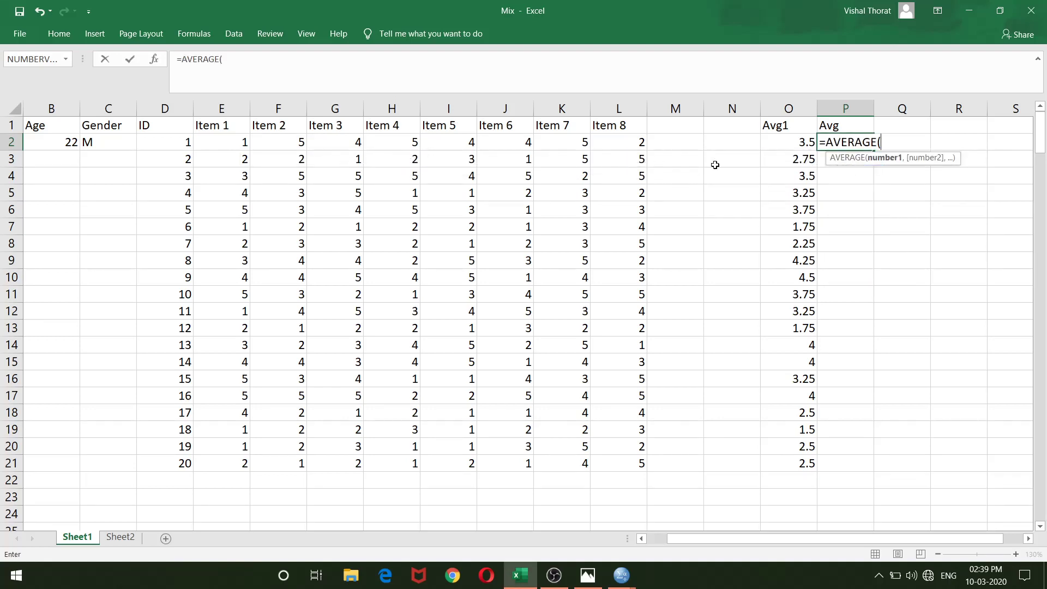
left_click(271, 141)
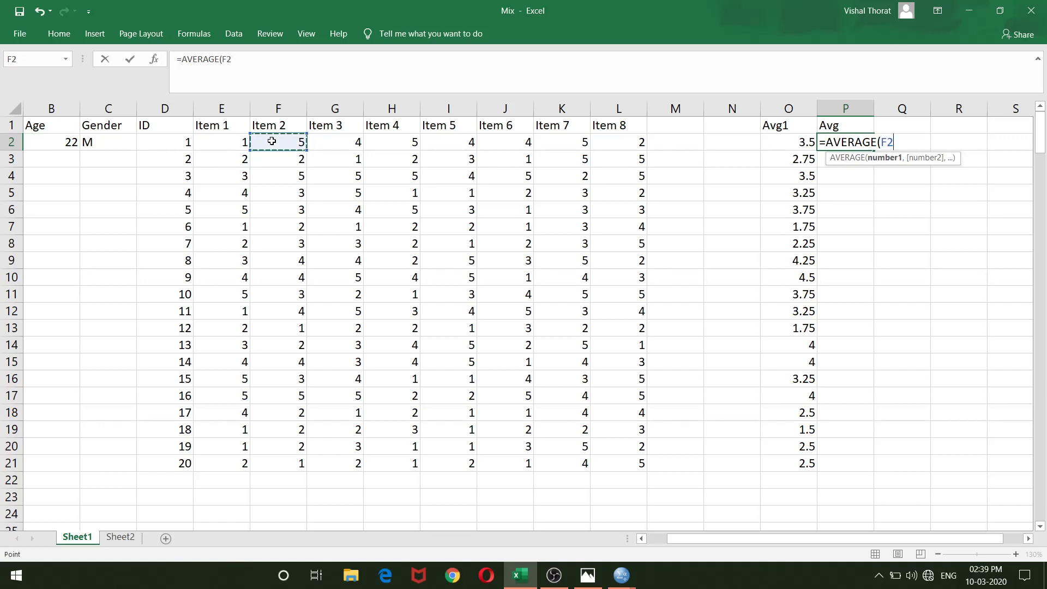
type(",")
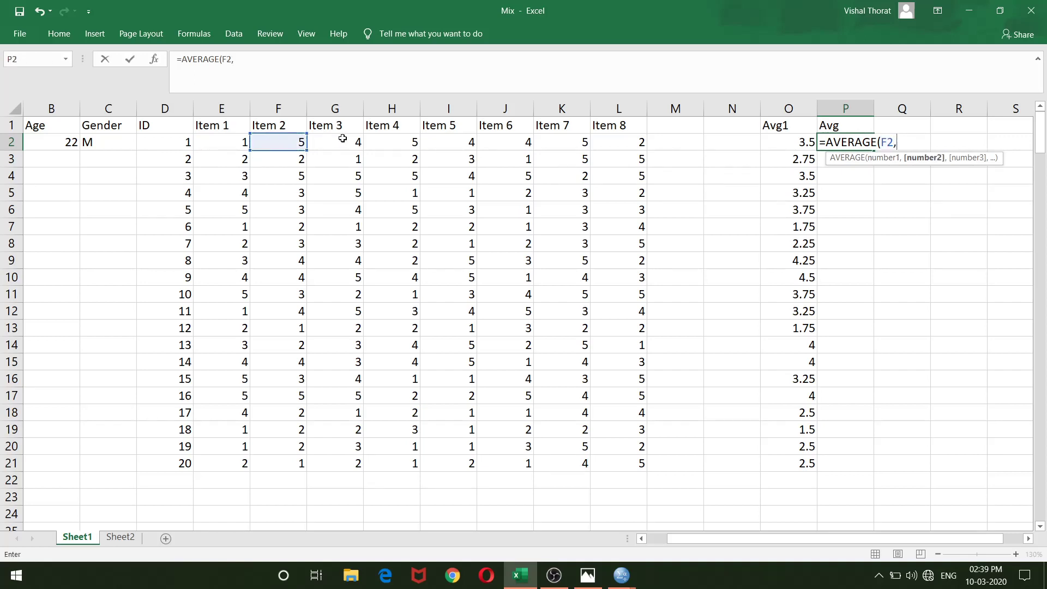
left_click(386, 141)
type(",")
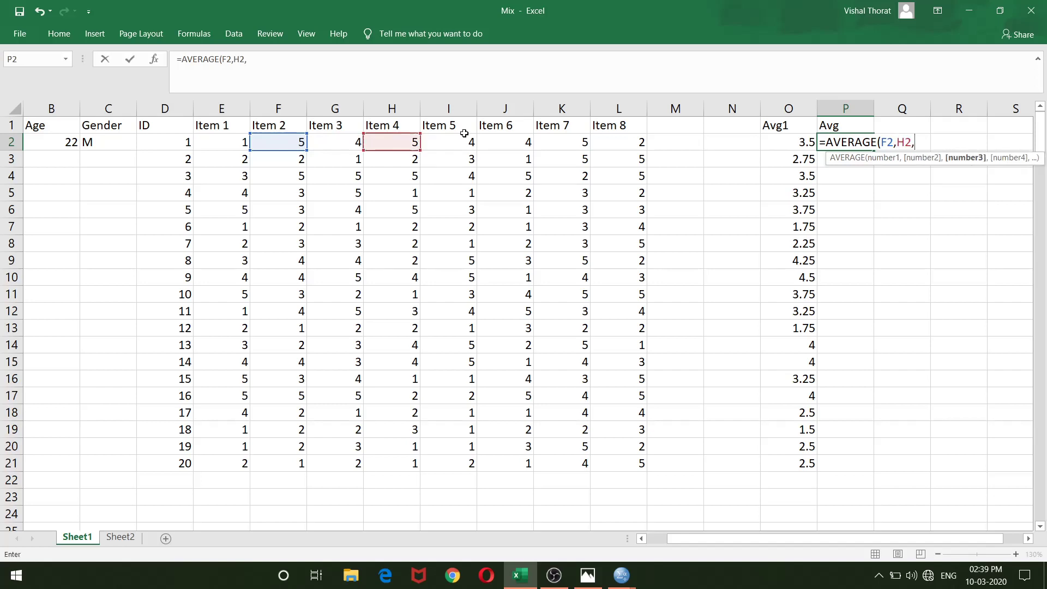
left_click(521, 141)
type(",")
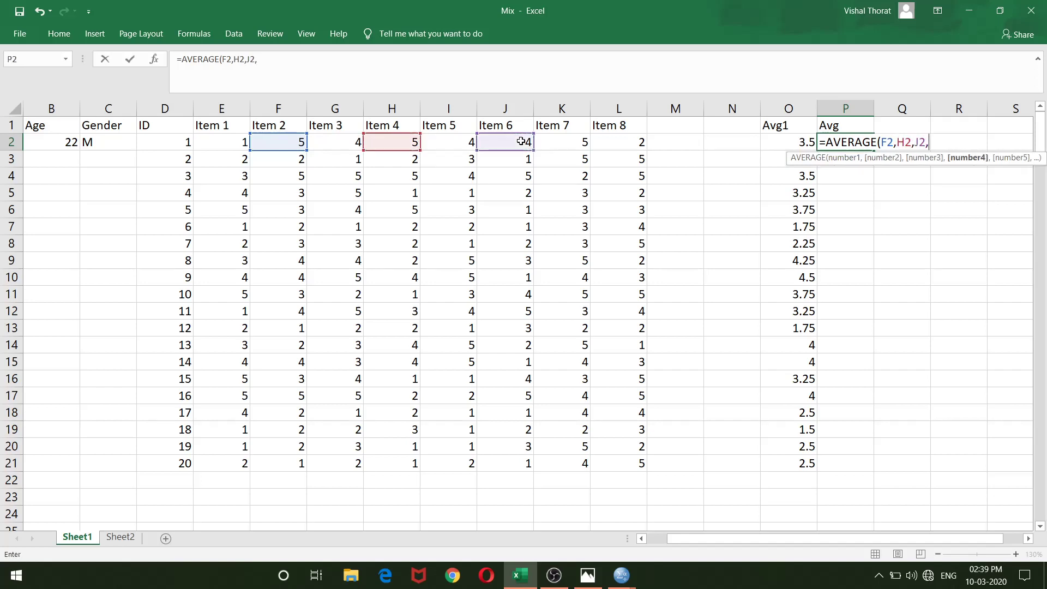
left_click(631, 144)
type(",")
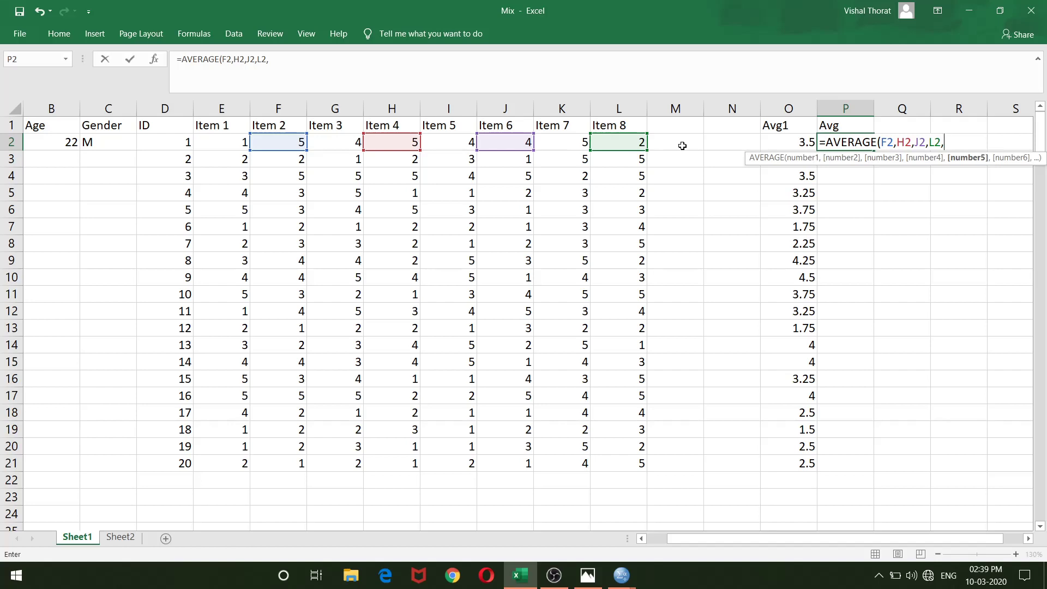
key("BackSpace")
type(")")
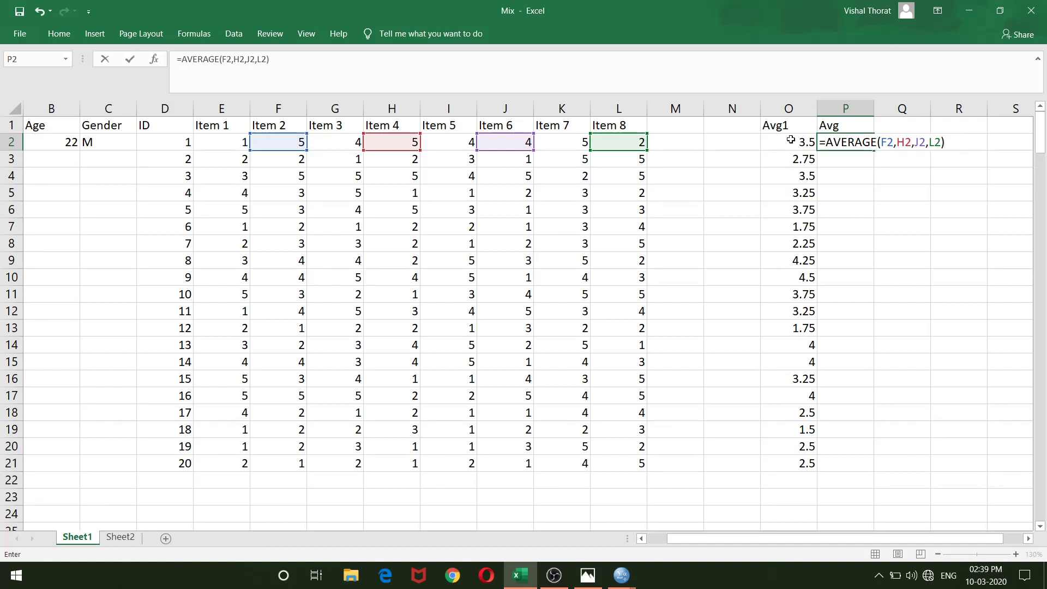
key("Return")
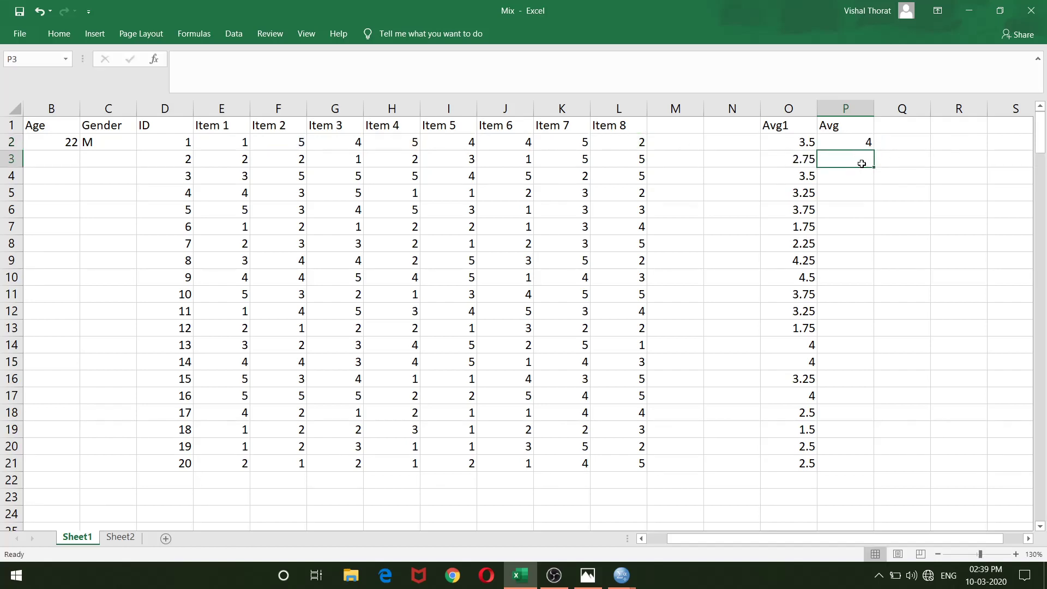
left_click(860, 142)
left_click_drag(873, 151, 870, 466)
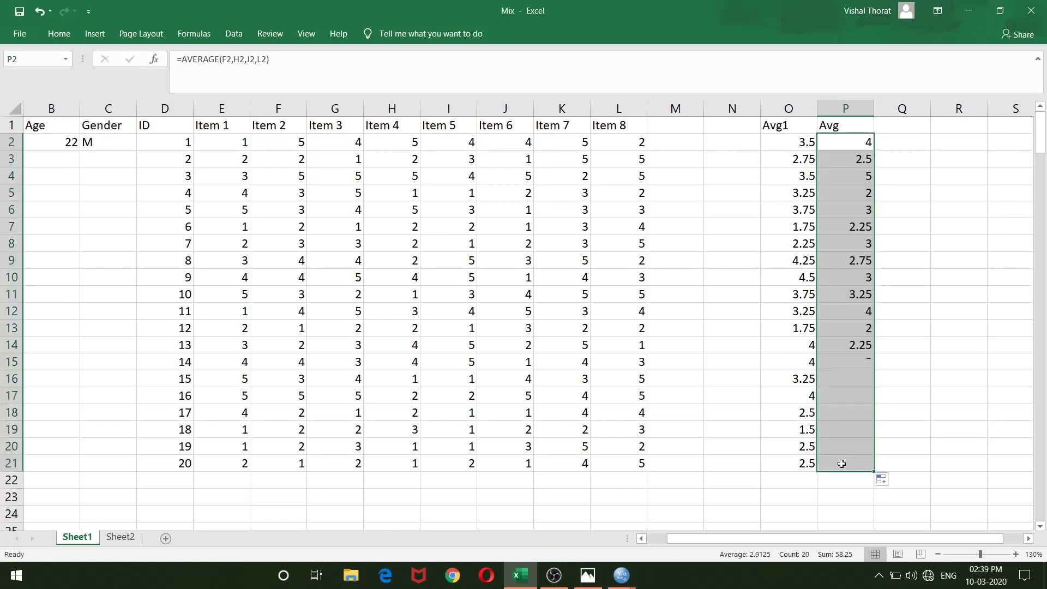
Rename the column heading in cell P1 as Avg2
scroll(841, 464, "right", 3)
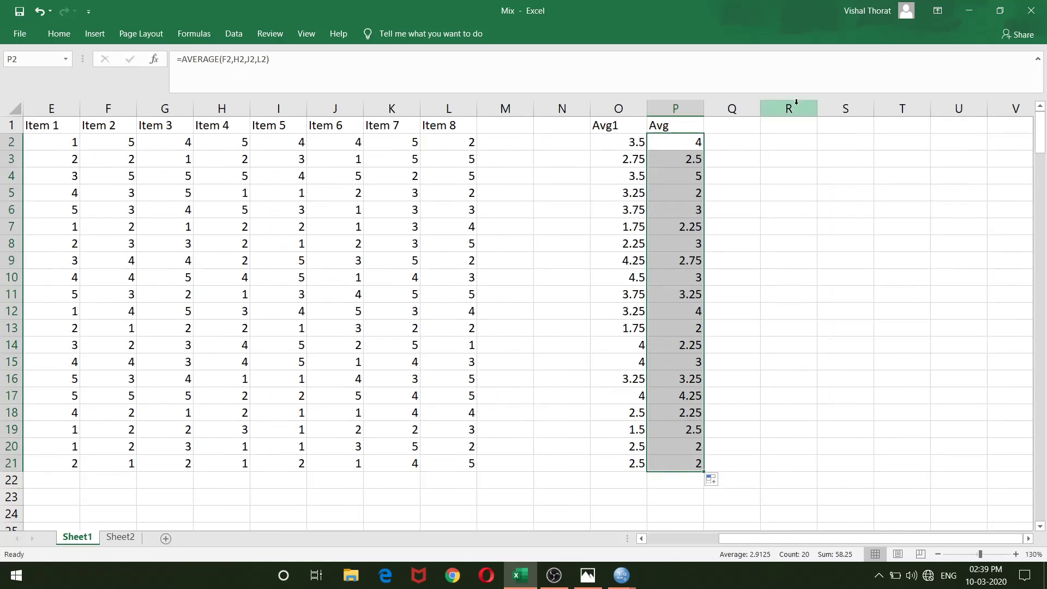
left_click(796, 129)
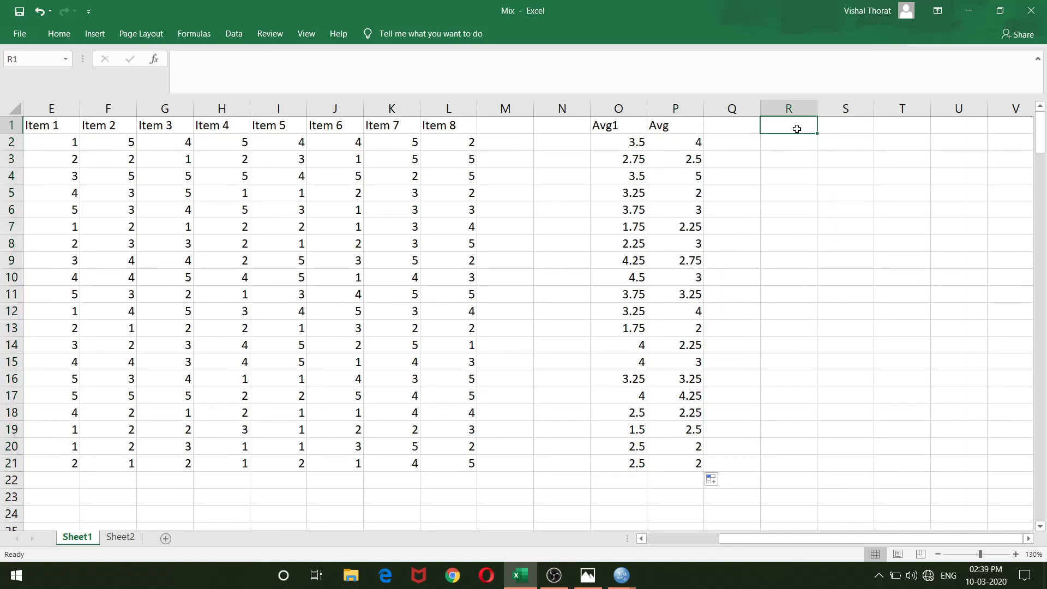
double_click(678, 129)
type("2")
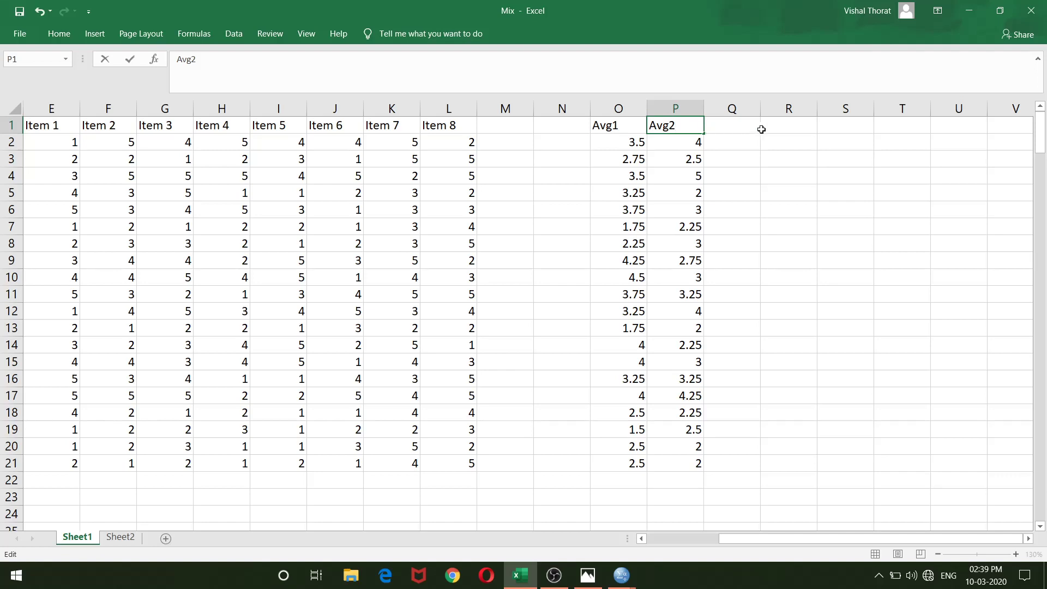
Enter the heading Correlation in cell R1
left_click(778, 126)
type("Corr")
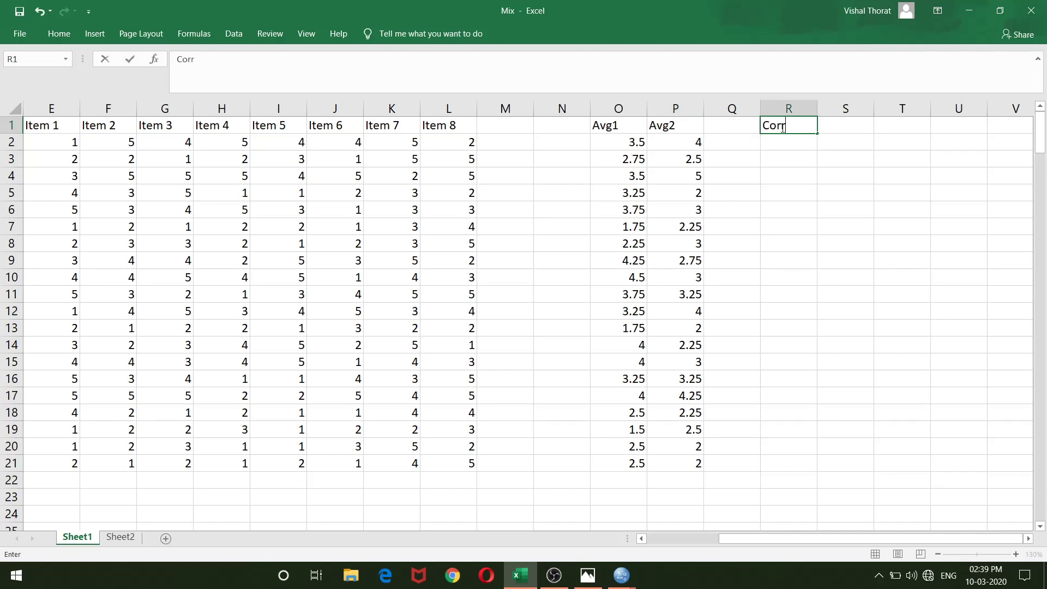
type("elation")
Correlate the two half-test averages in R2 with =PEARSON(O2:O21,P2:P21)
left_click(777, 142)
type("=")
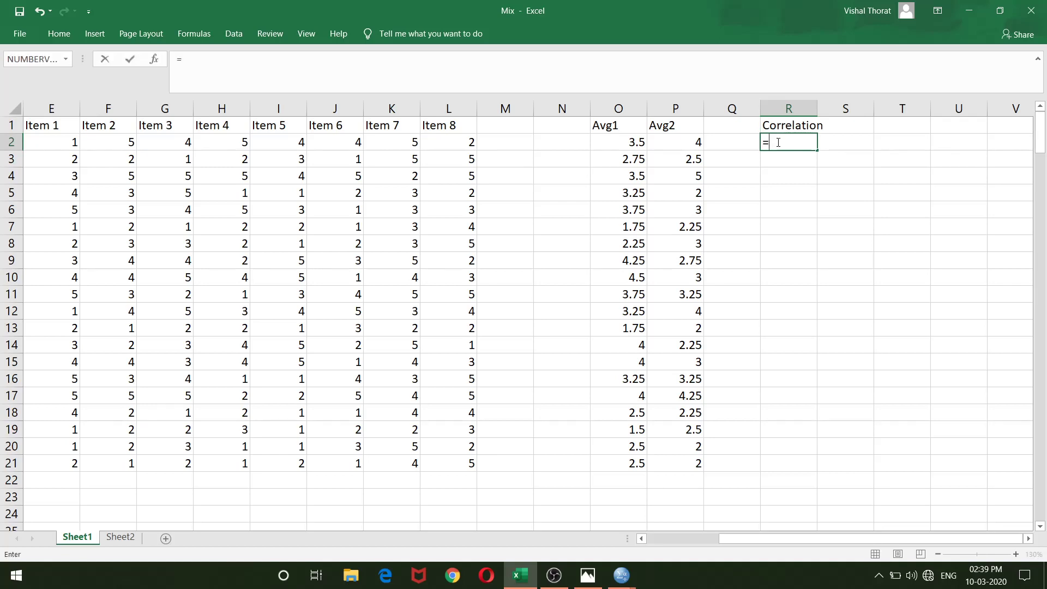
type("p")
double_click(807, 169)
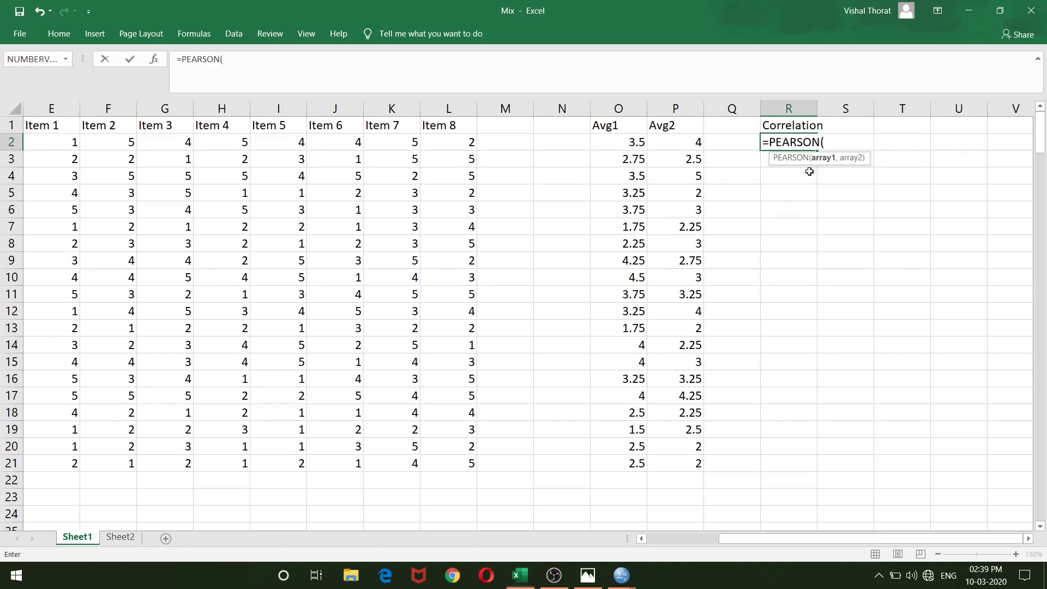
left_click_drag(612, 145, 604, 459)
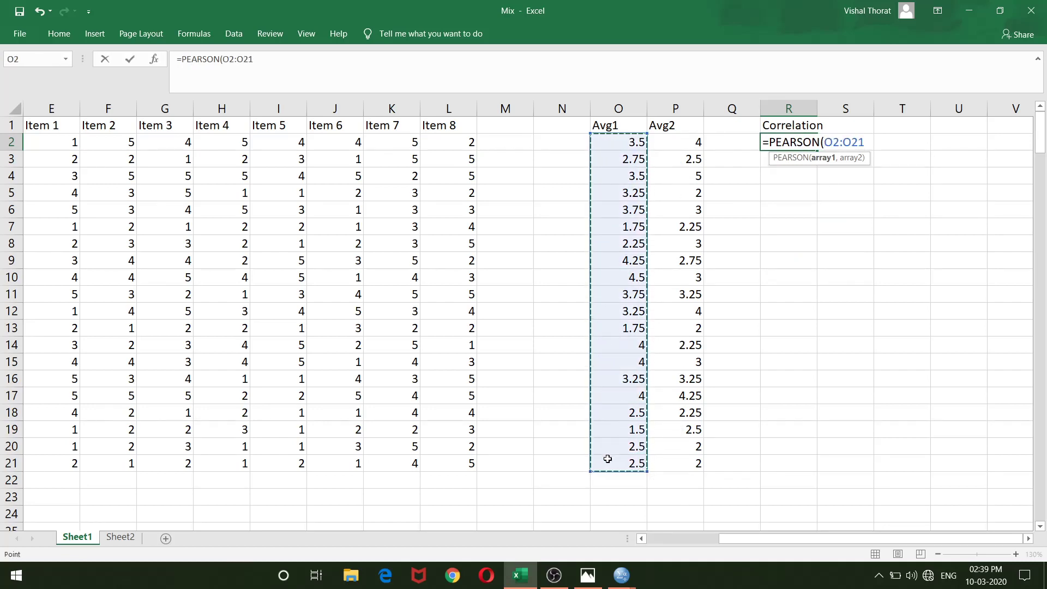
type(",")
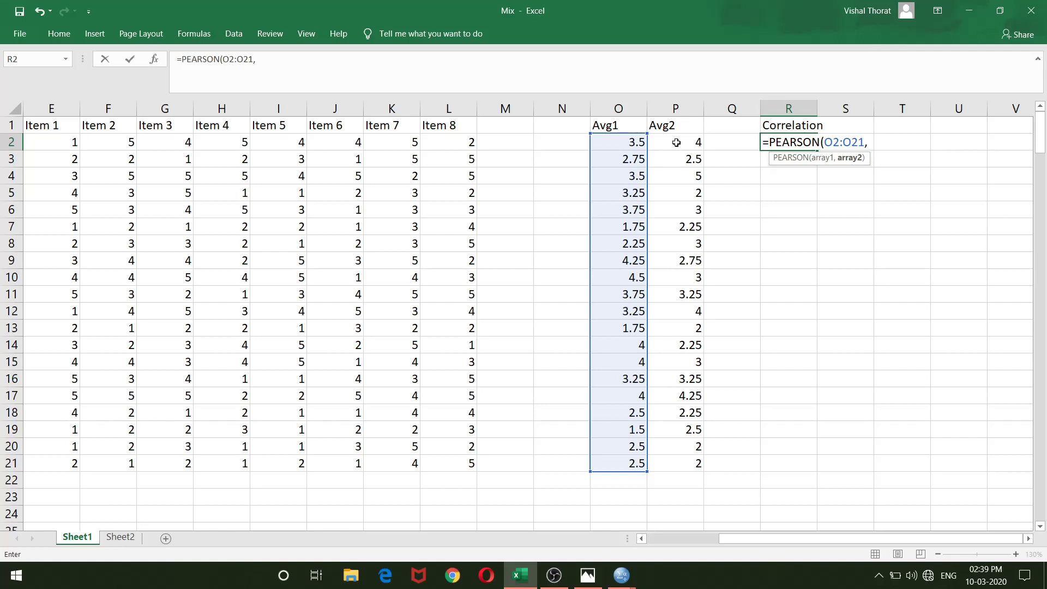
left_click_drag(675, 143, 672, 461)
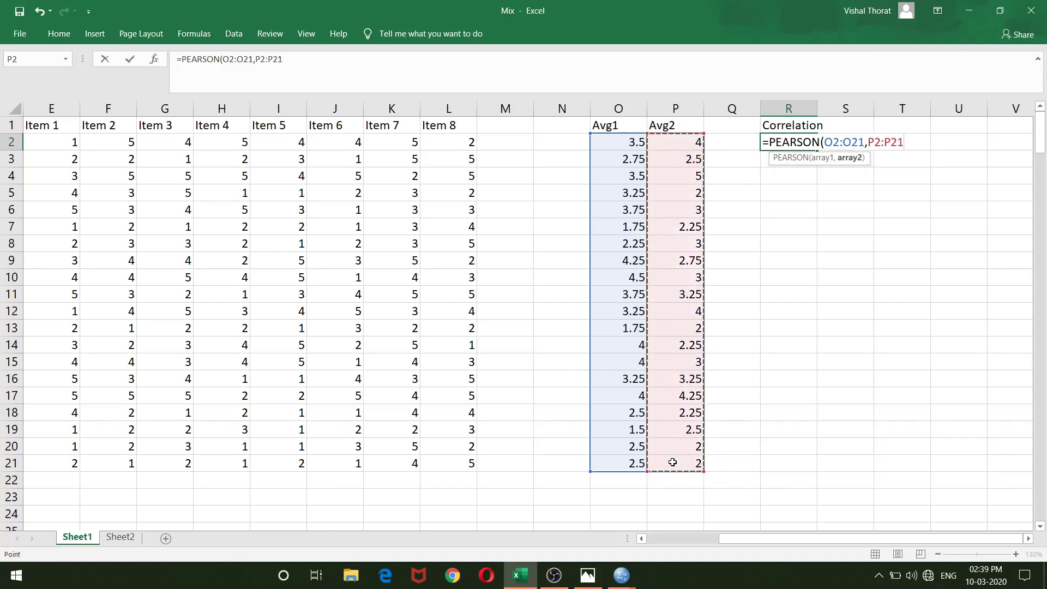
type(")")
key("Return")
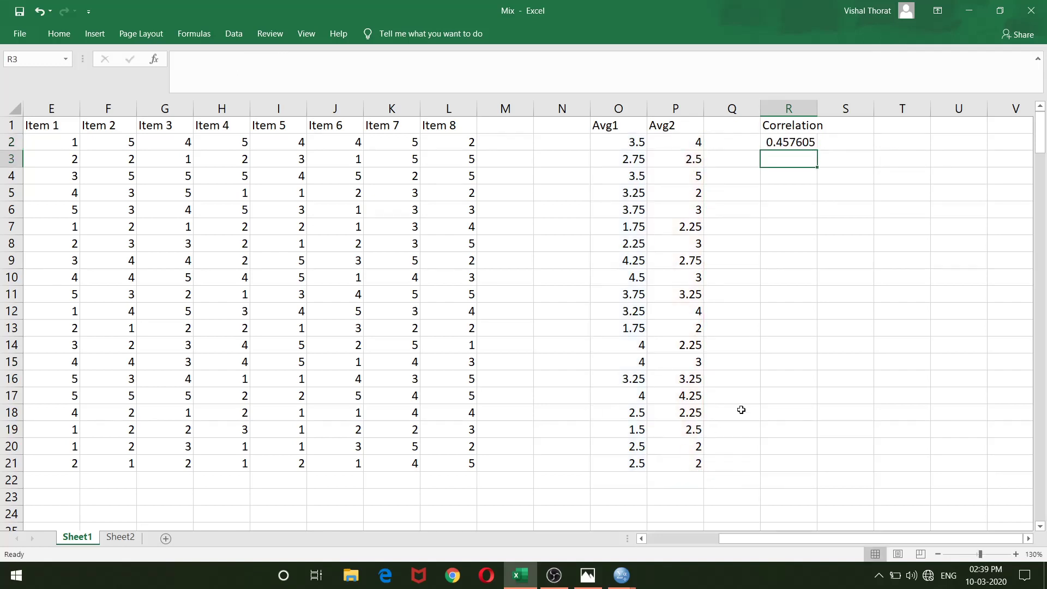
Label cell R4 as 2r and calculate twice the correlation in S4 with =2*R2
left_click(793, 177)
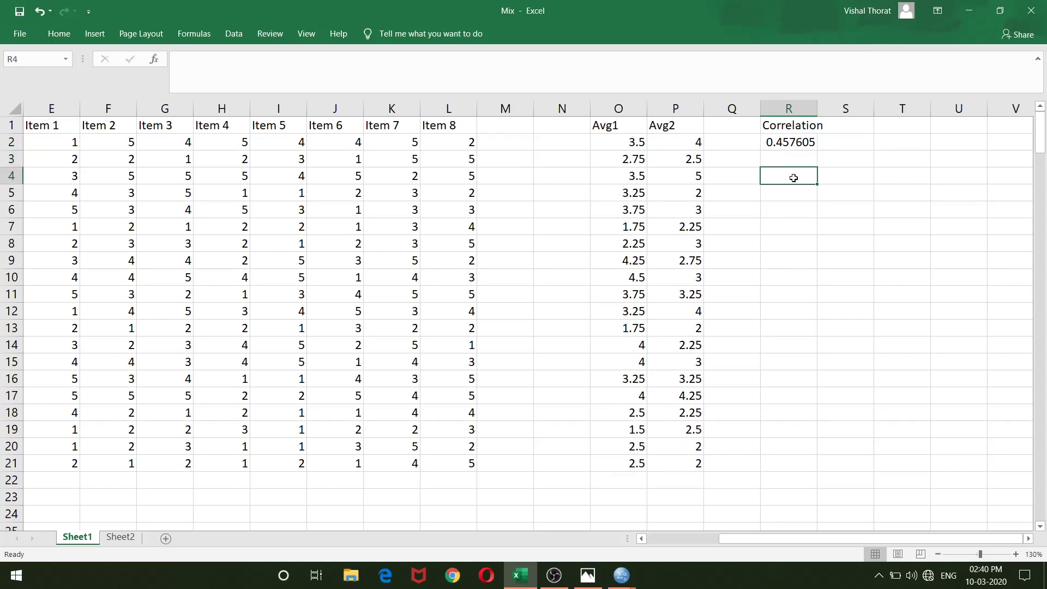
type("2r")
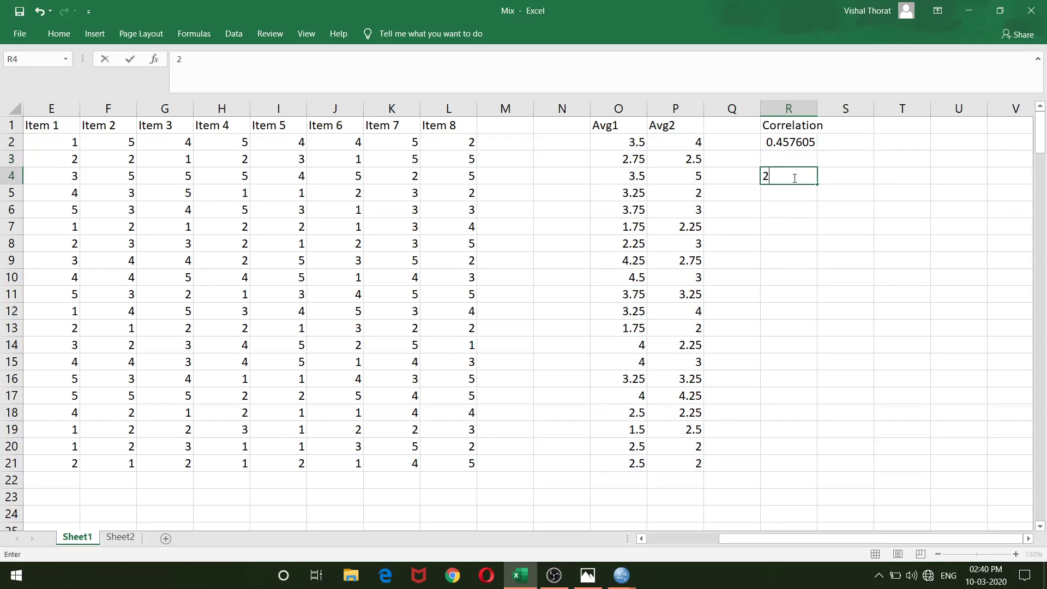
left_click(824, 177)
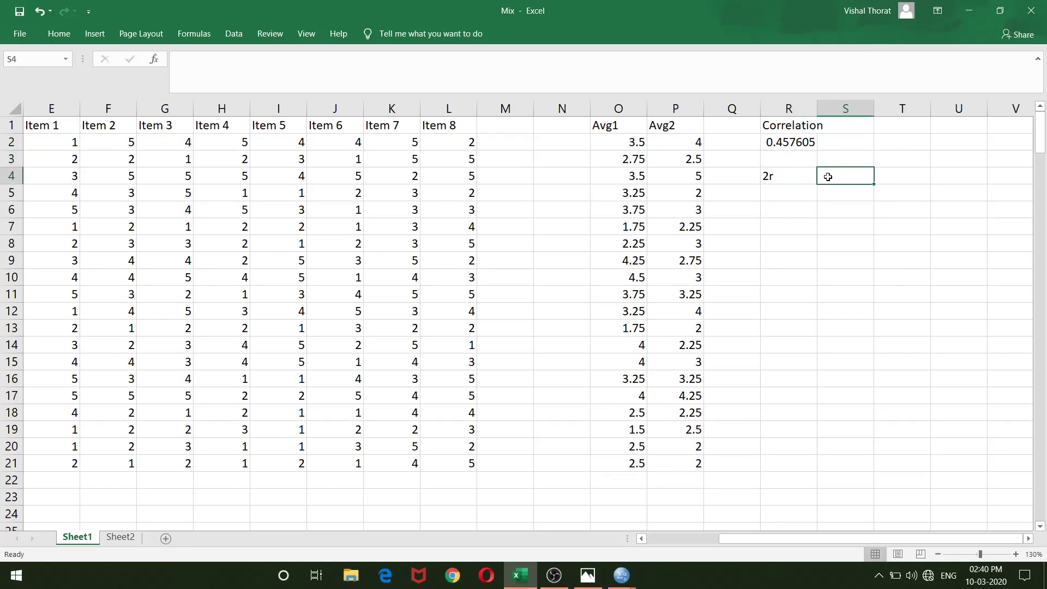
type("=2")
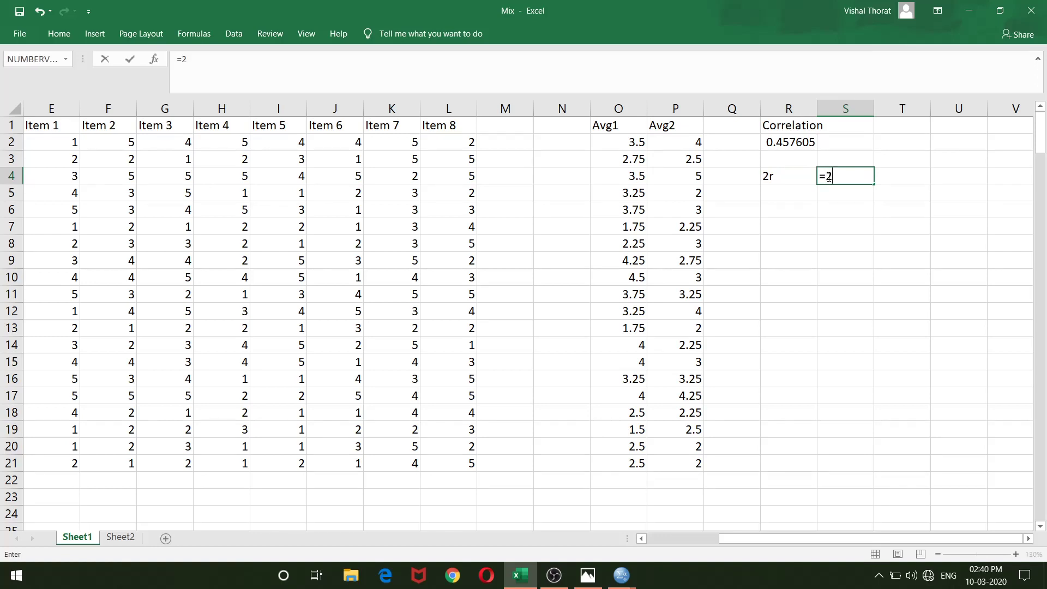
type("*")
left_click(784, 144)
key("Return")
Label cell R6 as 1+r and calculate one plus the correlation in S6 with =1+R2
left_click(785, 206)
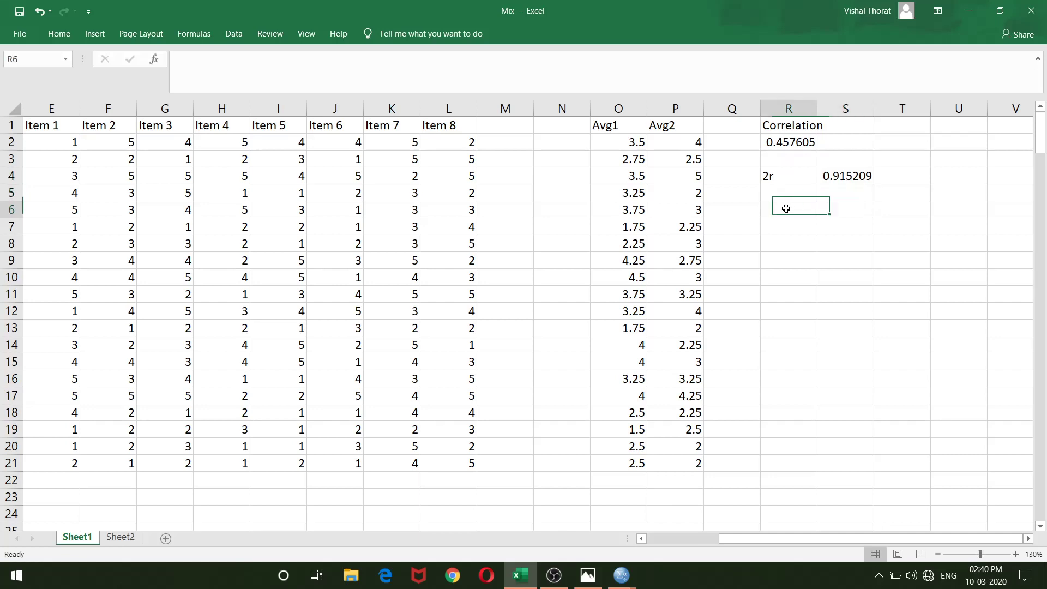
type("1+r")
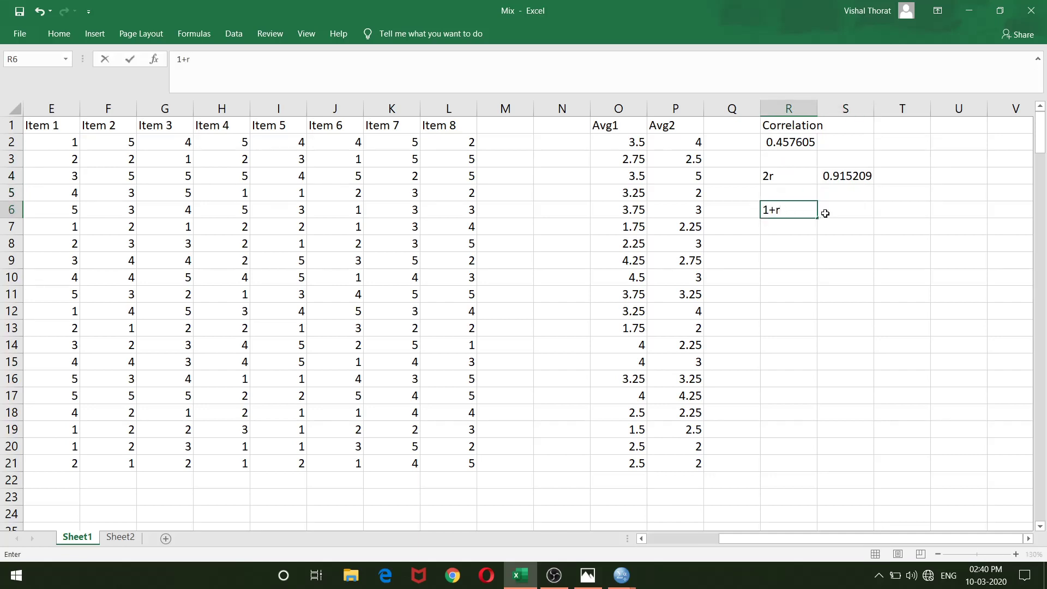
left_click(825, 213)
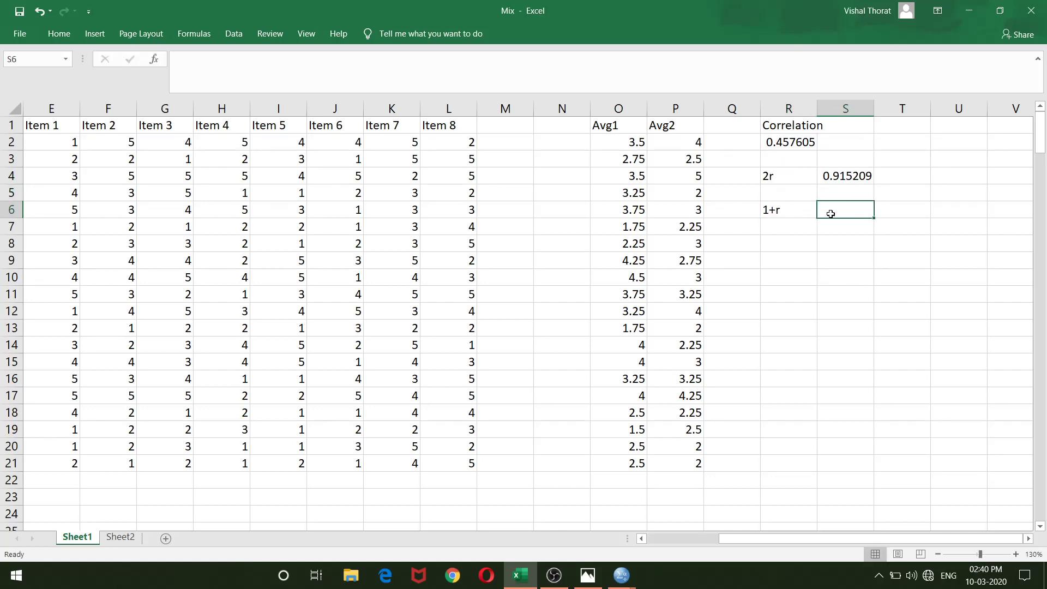
type("=1")
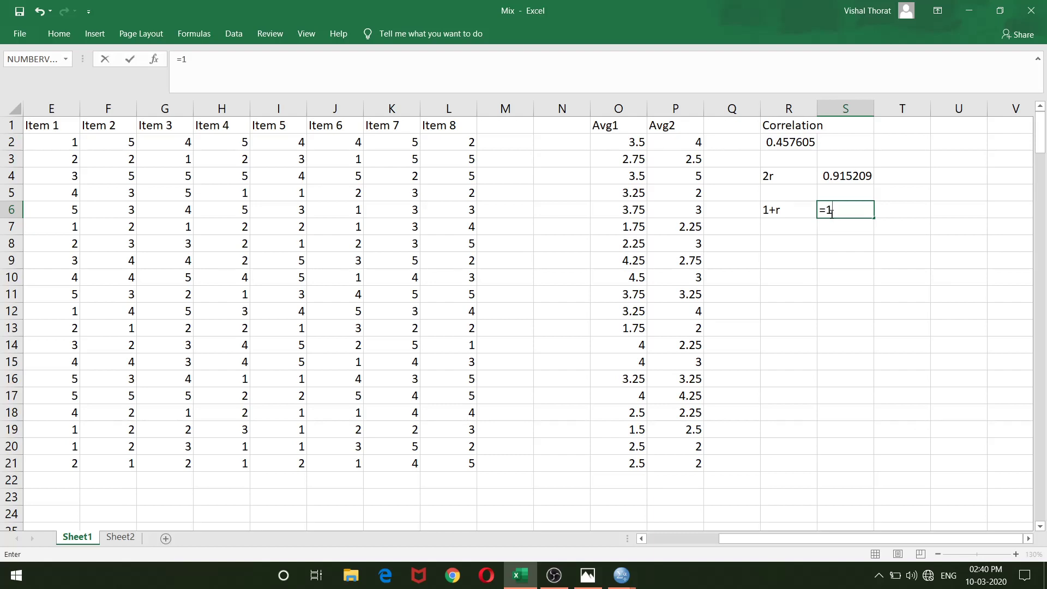
type("+")
left_click(806, 142)
key("Return")
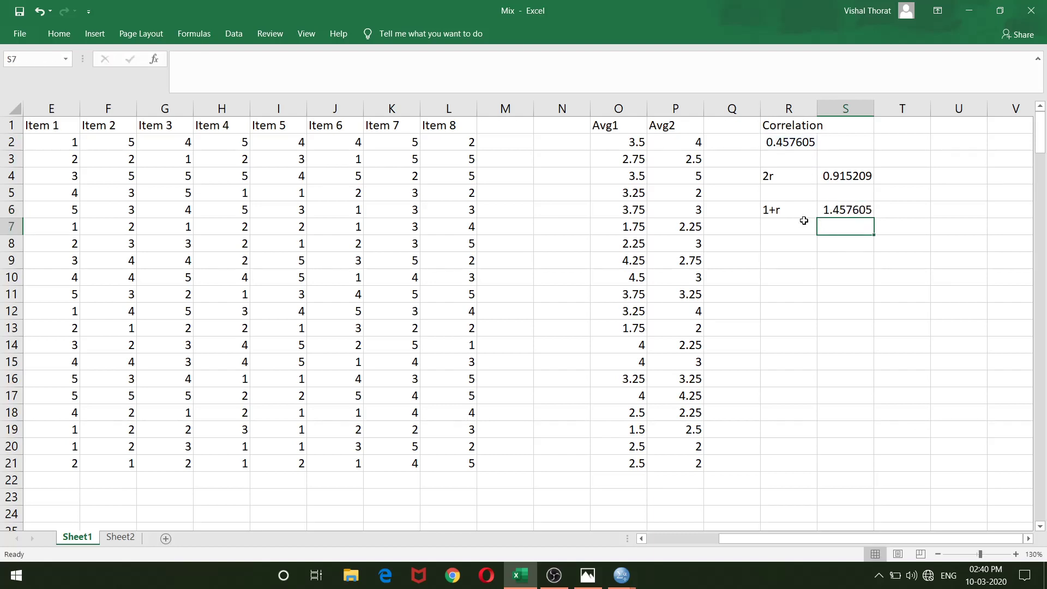
Label cell R8 as SBC and calculate the Spearman-Brown coefficient in S8 with =S4/S6
left_click(800, 246)
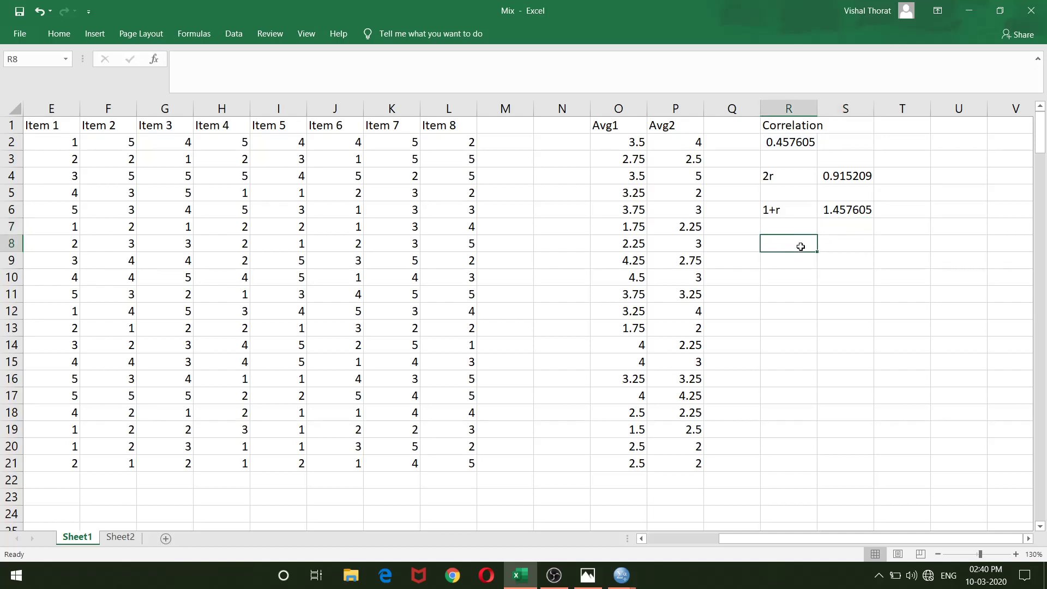
type("S")
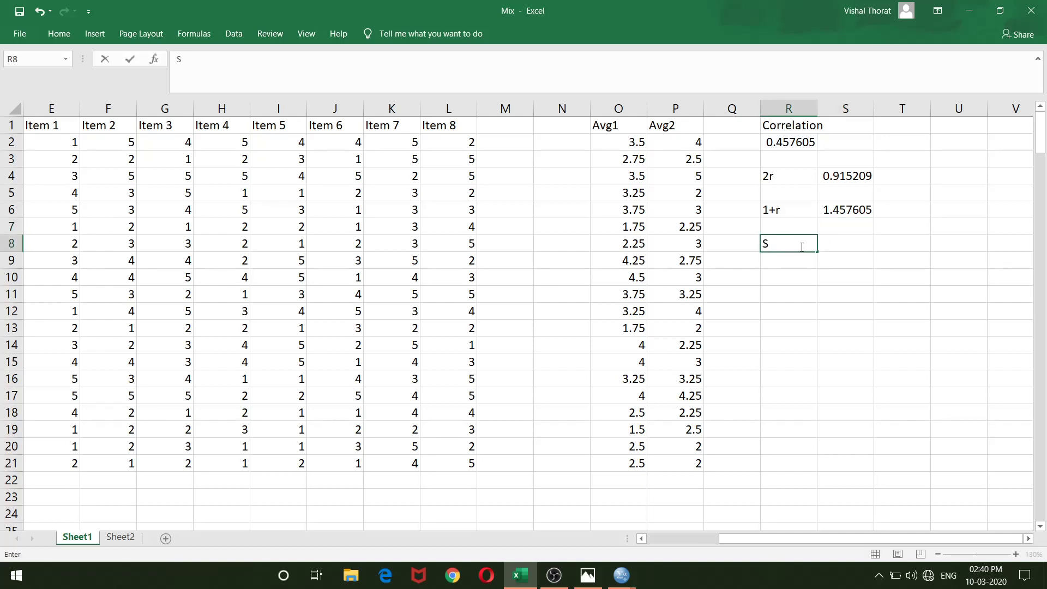
type("BC")
left_click(836, 242)
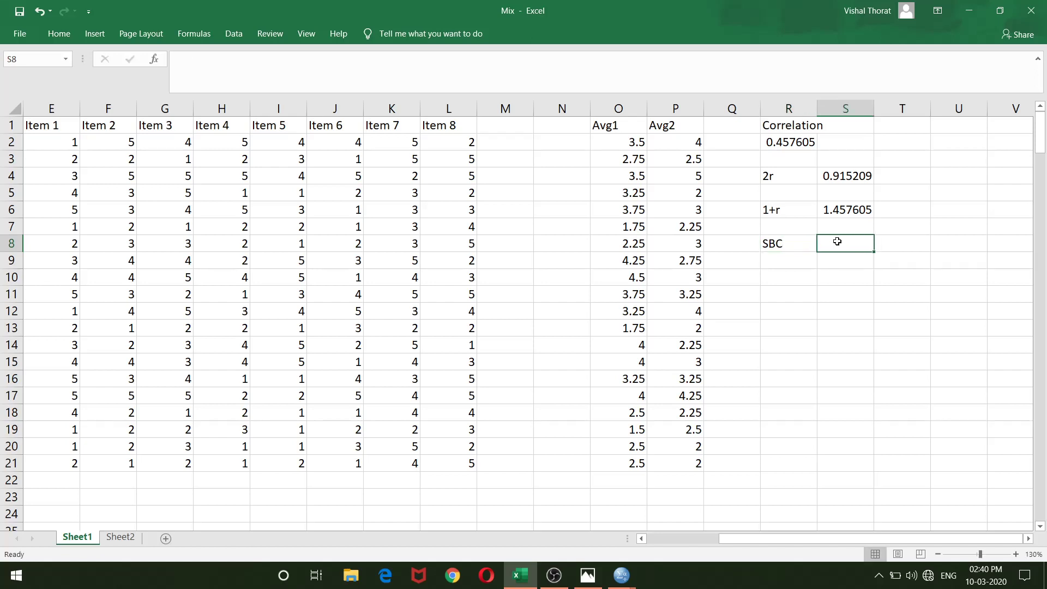
type("=")
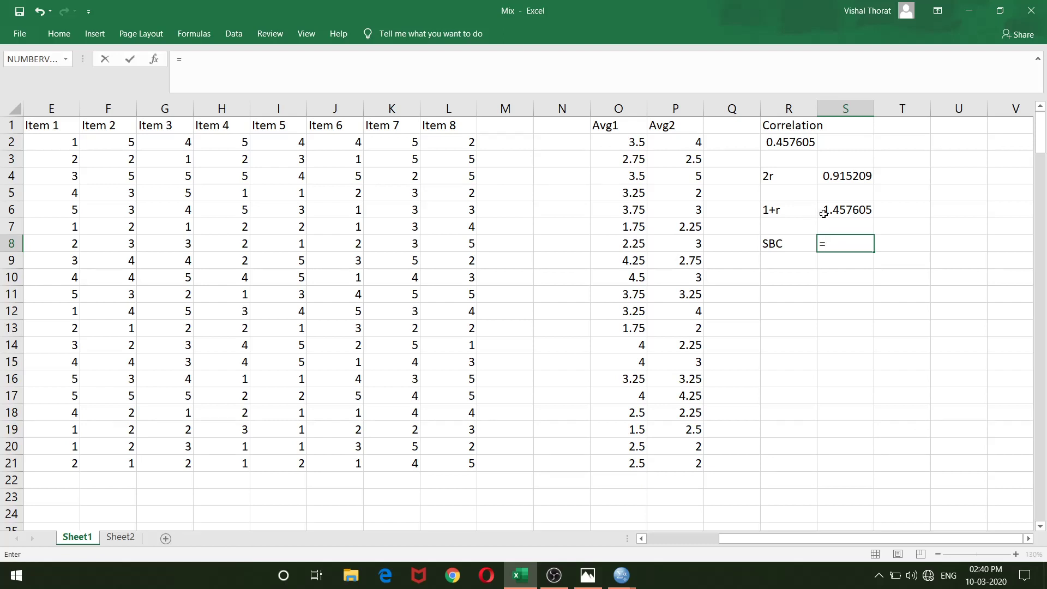
left_click(846, 175)
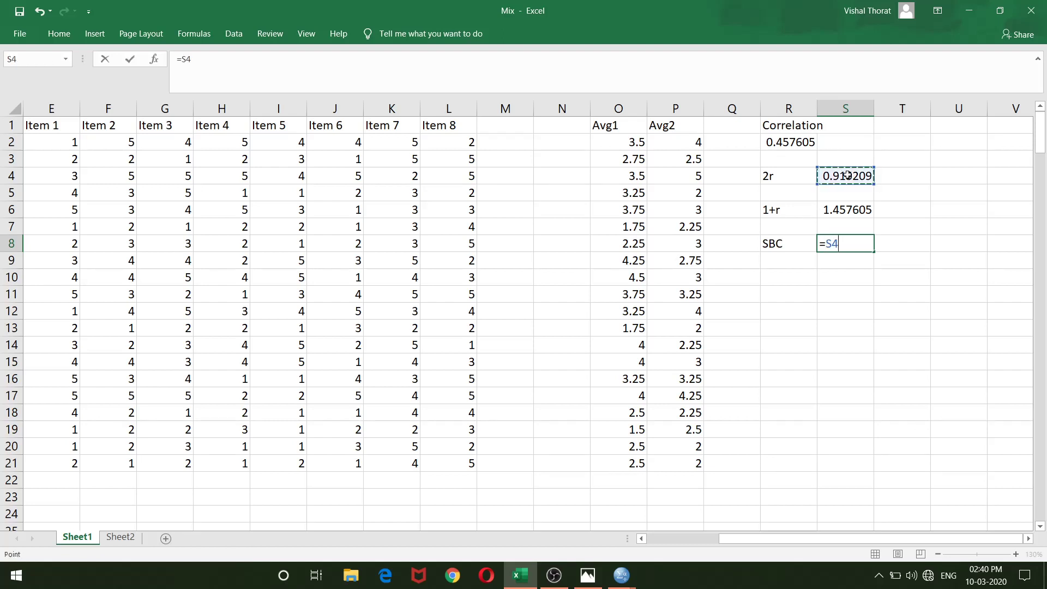
type("/")
left_click(846, 209)
key("Return")
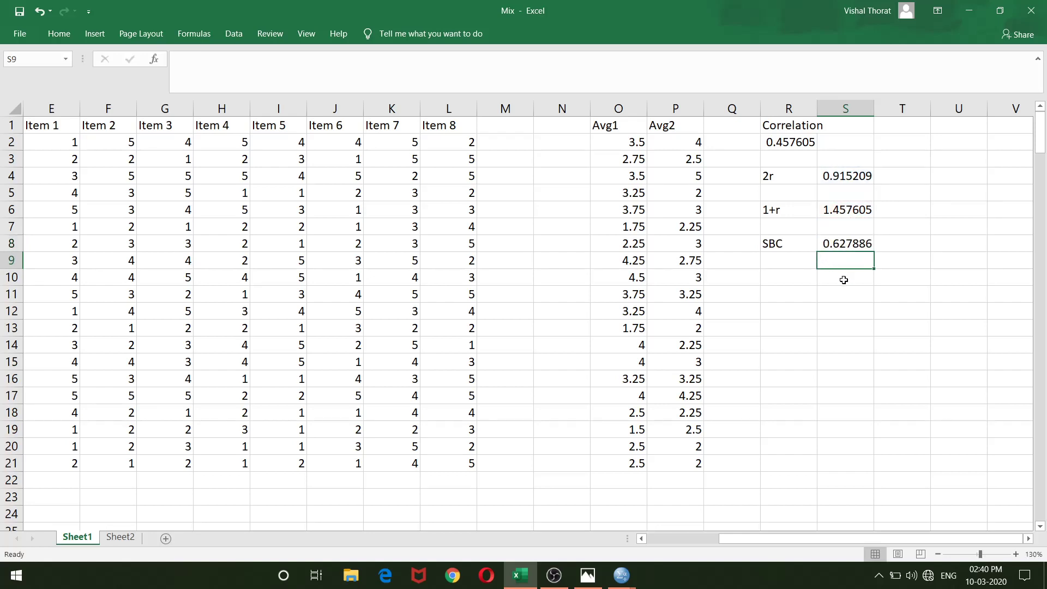
Arrange the Excel workbook side by side with the SPSS Data Editor for Alpha.sav and open Reliability Analysis there
key("super+Left")
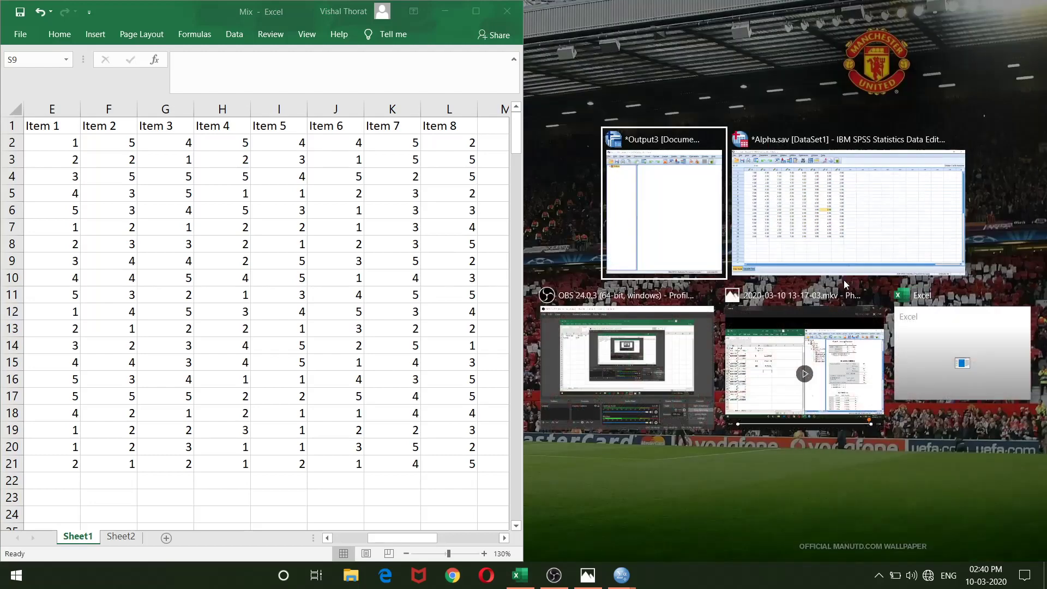
left_click(849, 180)
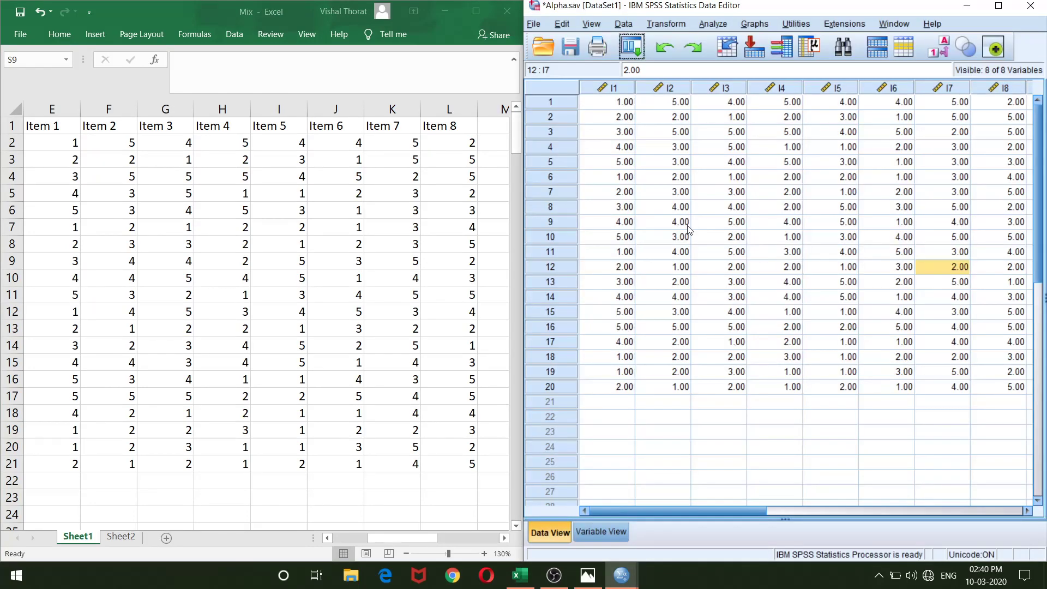
left_click(714, 24)
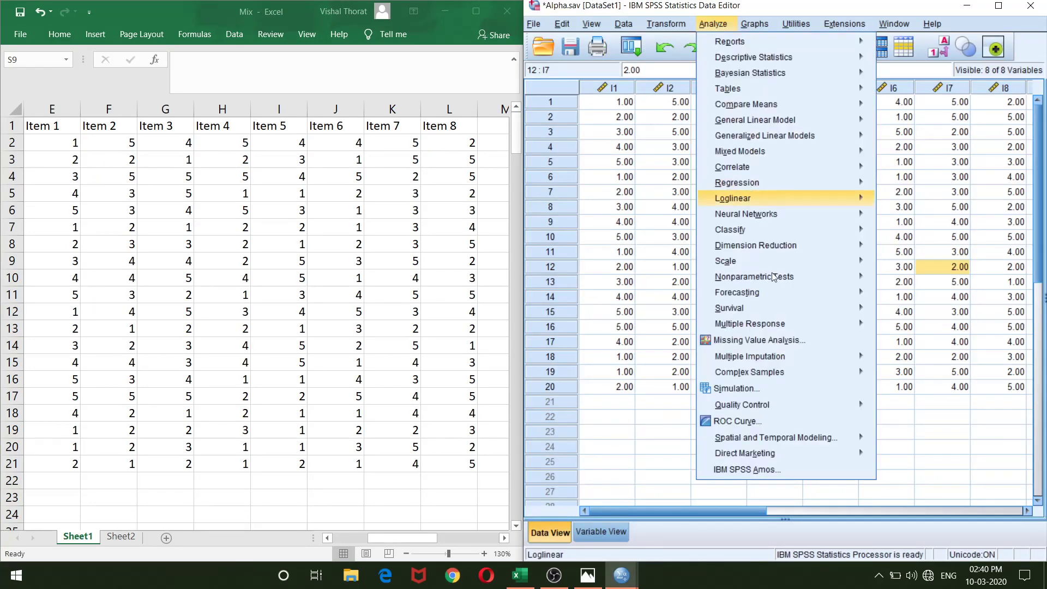
mouse_move(787, 260)
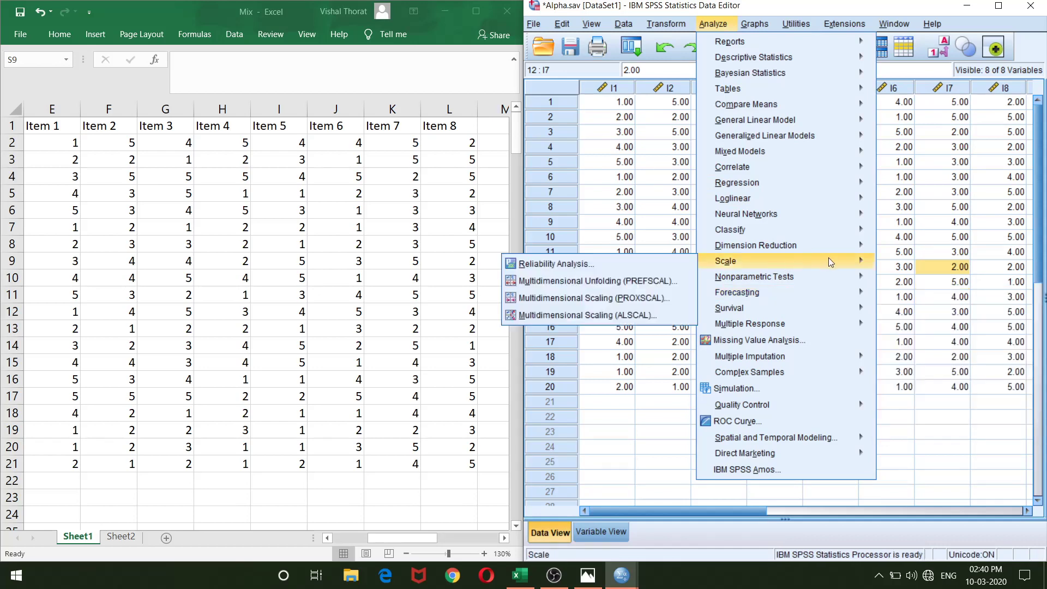
left_click(682, 264)
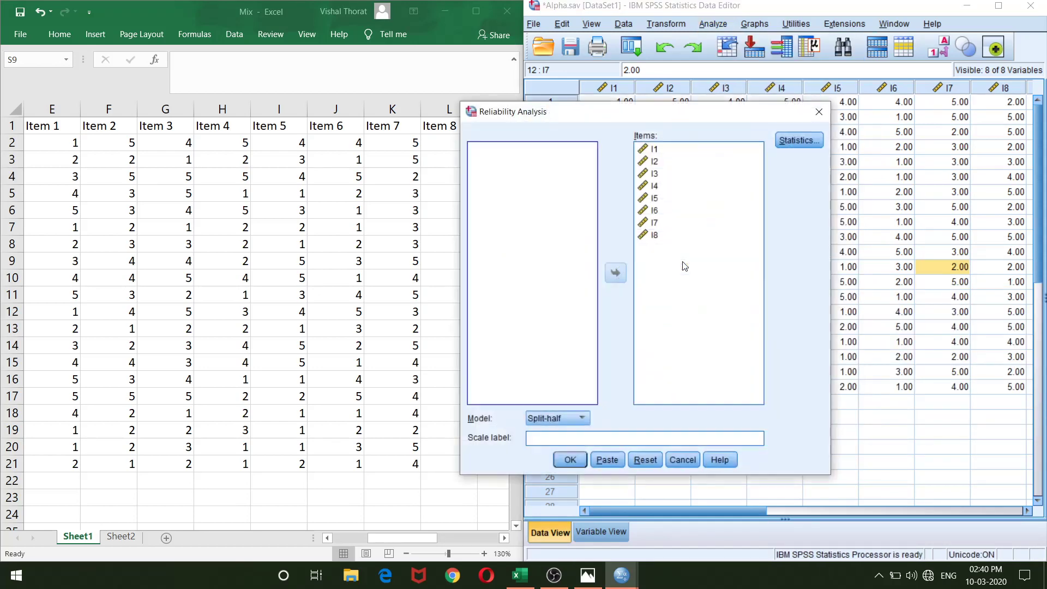
Reorder the items as I1, I3, I5, I7, I2, I4, I6, I8 and run the split-half reliability analysis
left_click_drag(642, 118, 708, 97)
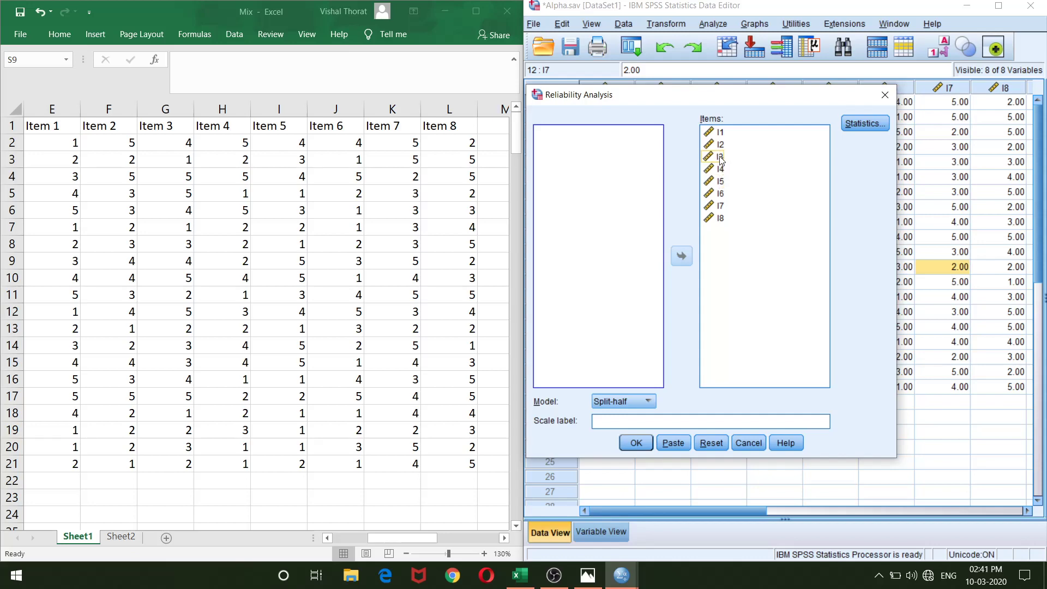
left_click_drag(720, 159, 720, 145)
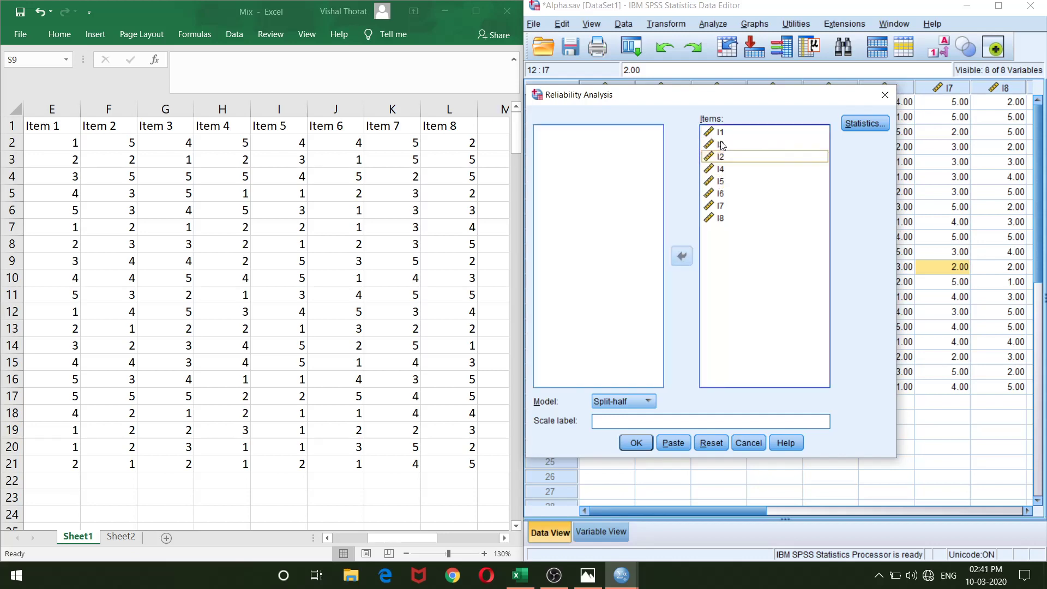
left_click_drag(720, 184, 720, 157)
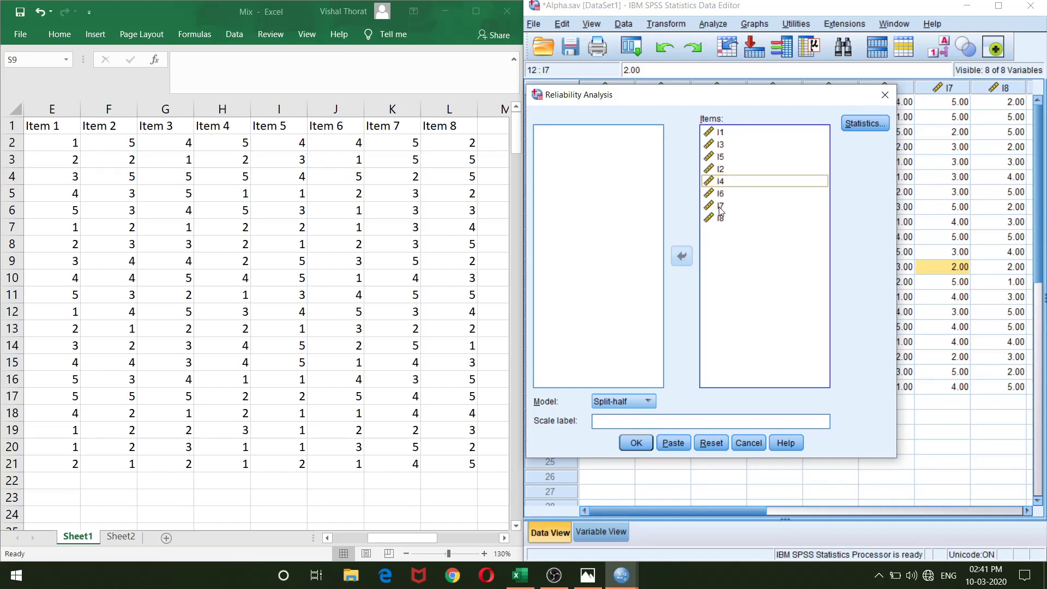
left_click_drag(721, 211, 720, 167)
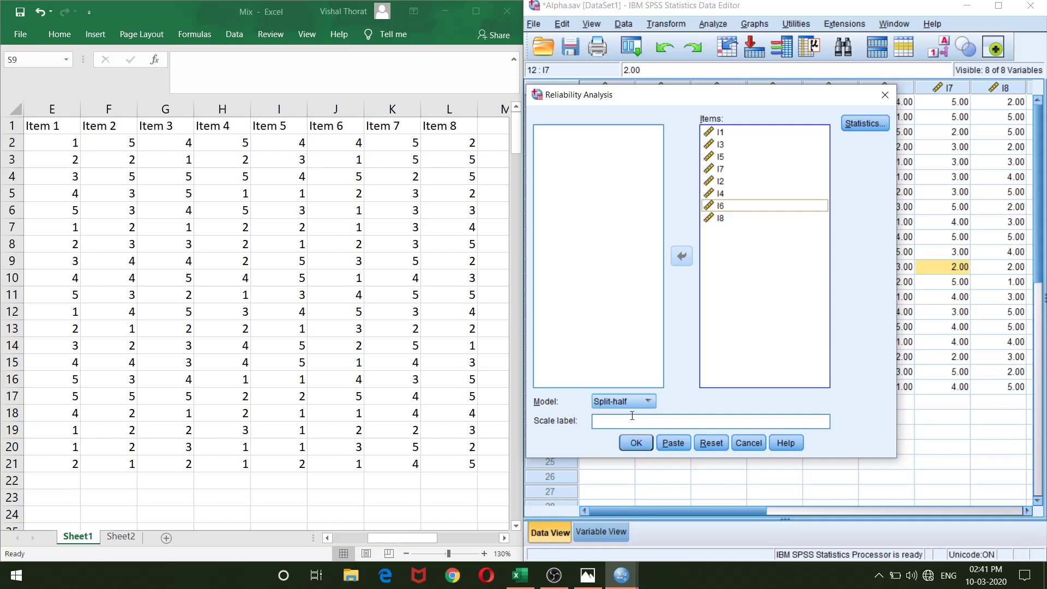
left_click(634, 444)
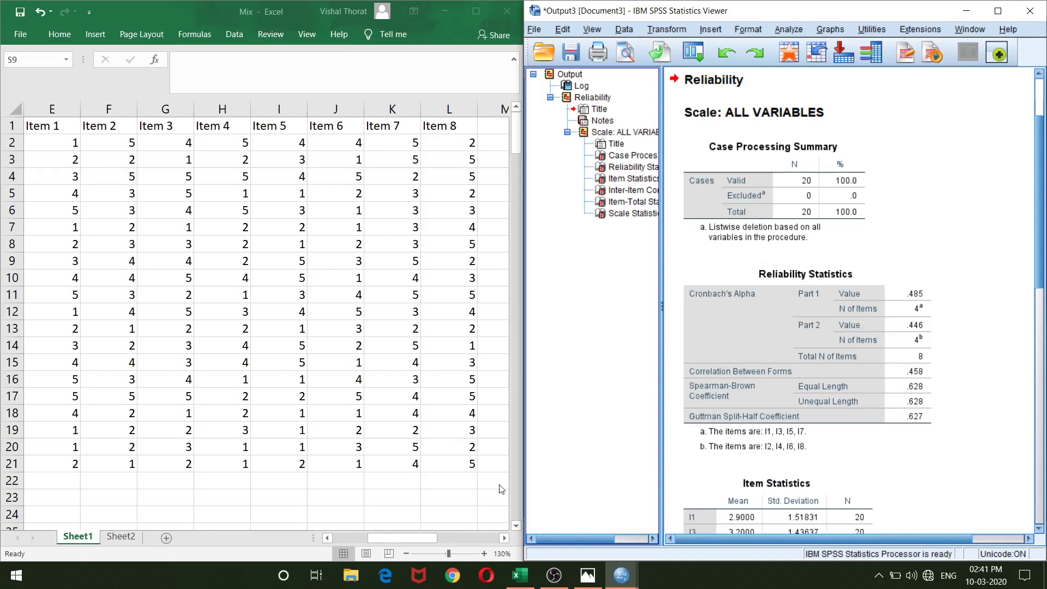
Compare the SBC in S8 with the equal-length Spearman-Brown Coefficient in the SPSS Reliability Statistics output
left_click_drag(375, 542, 498, 542)
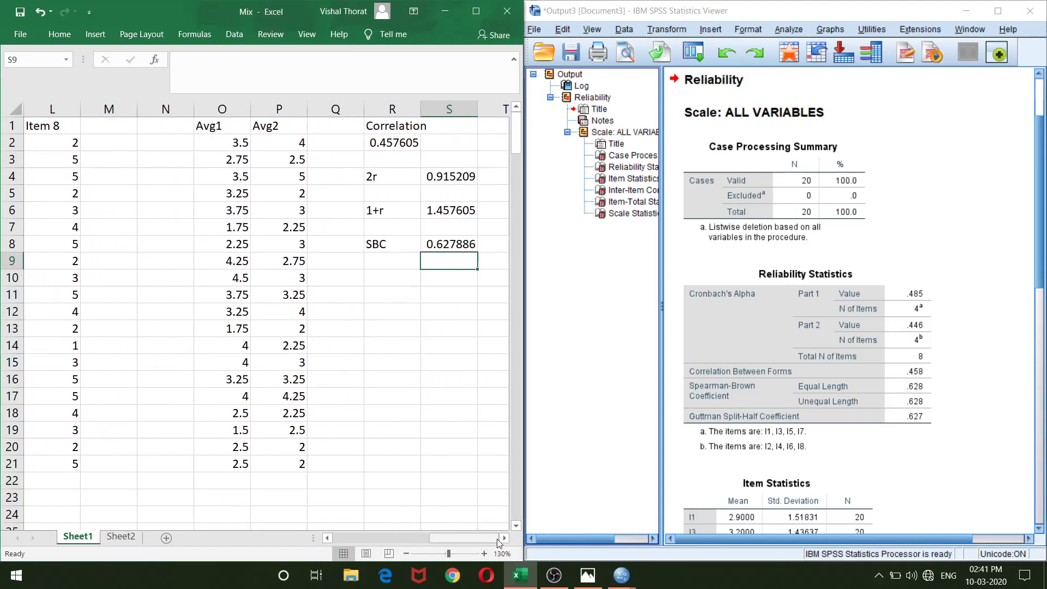
left_click(455, 247)
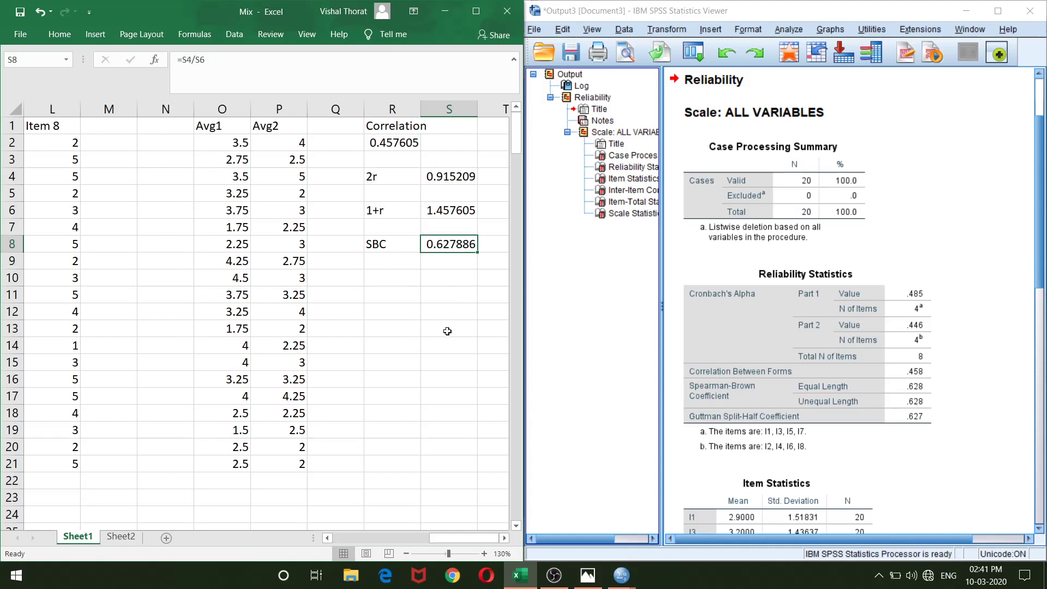
left_click(918, 389)
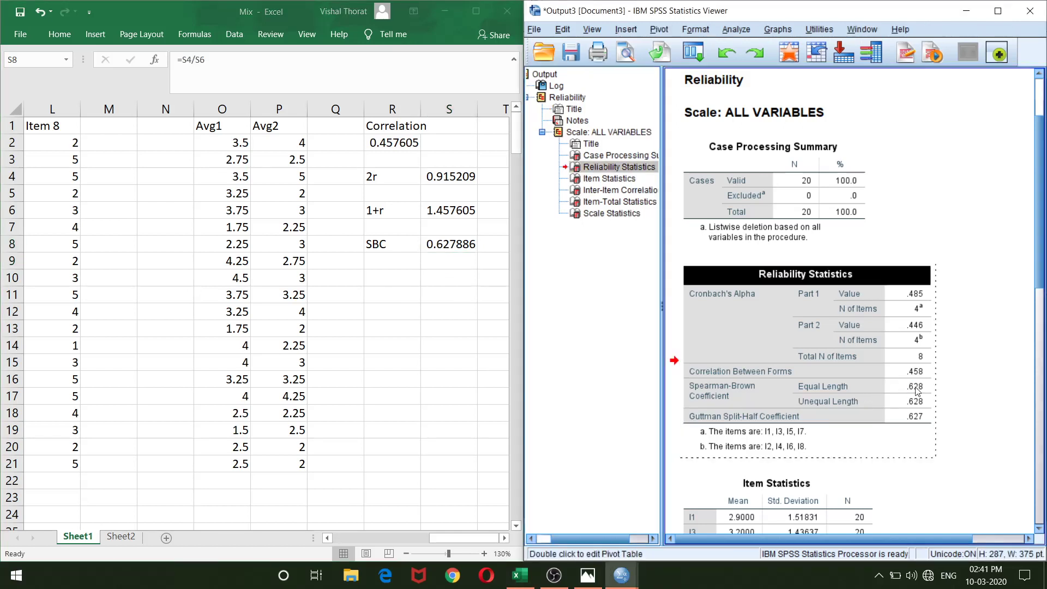
double_click(917, 389)
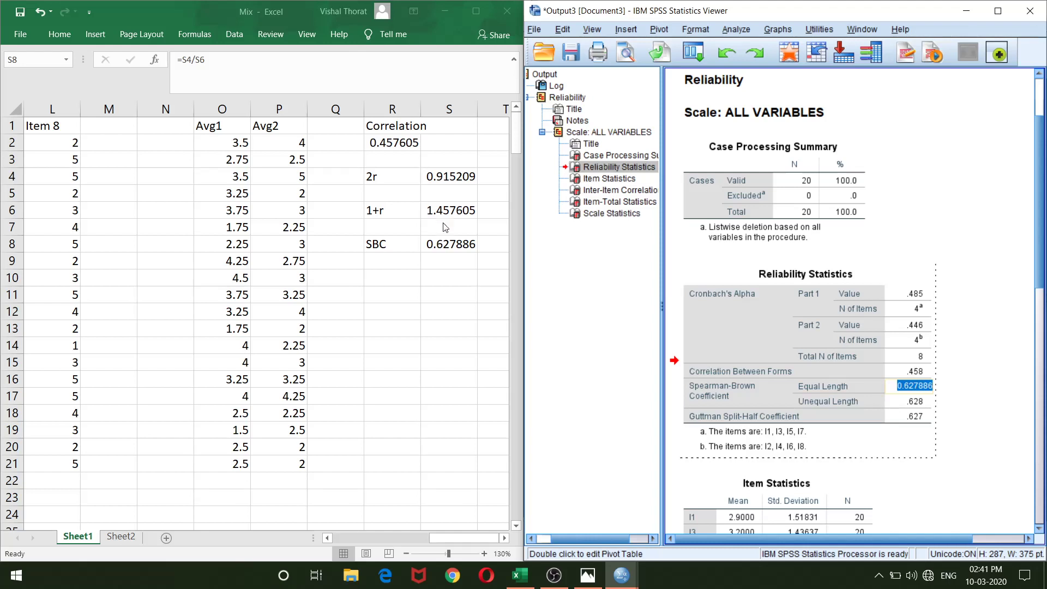
left_click(456, 246)
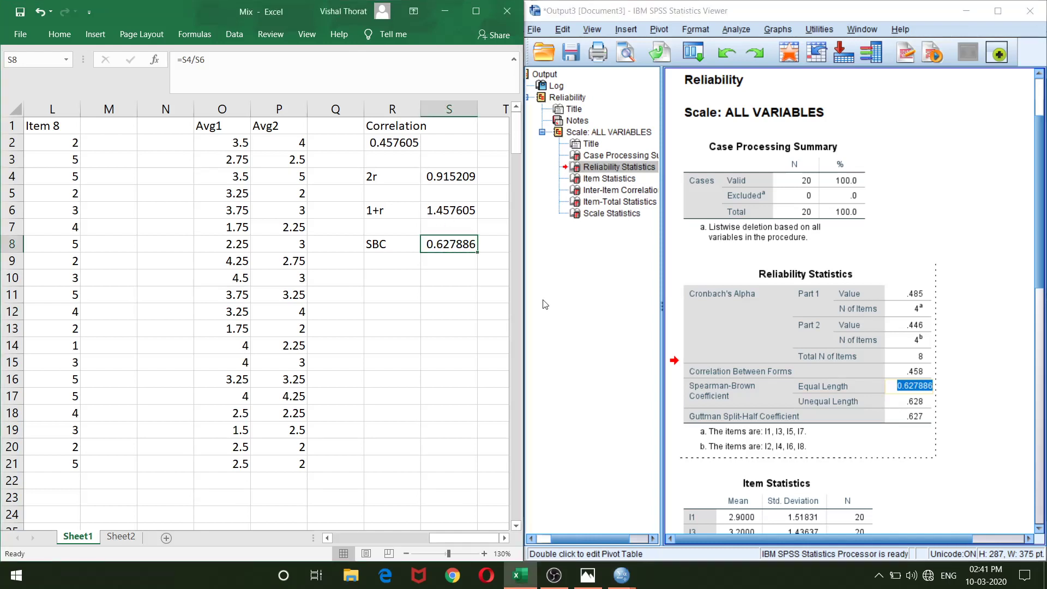
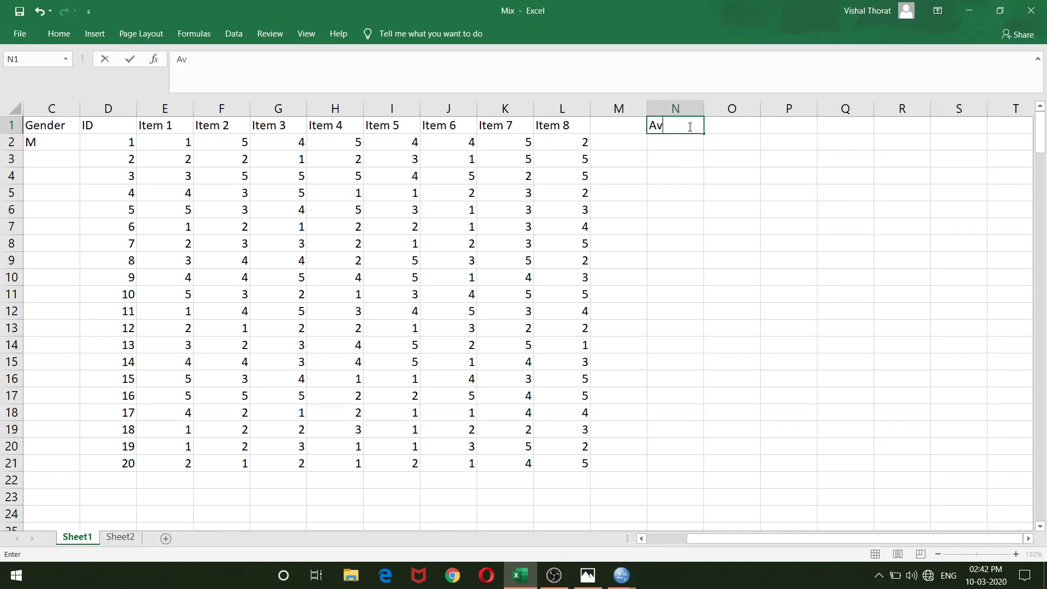
Head column N as Avg1_4 in cell N1
key("BackSpace")
type("g1_4")
left_click(725, 126)
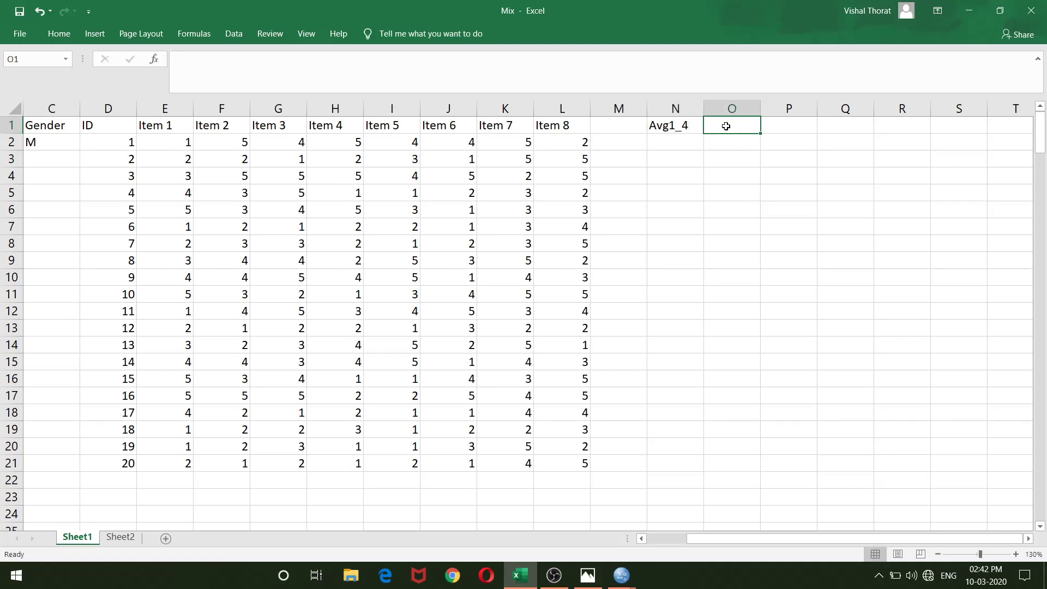
Average Items 1, 2, 7 and 8 in N2 with =AVERAGE(E2,F2,K2,L2) and fill the formula down to N21
left_click(688, 141)
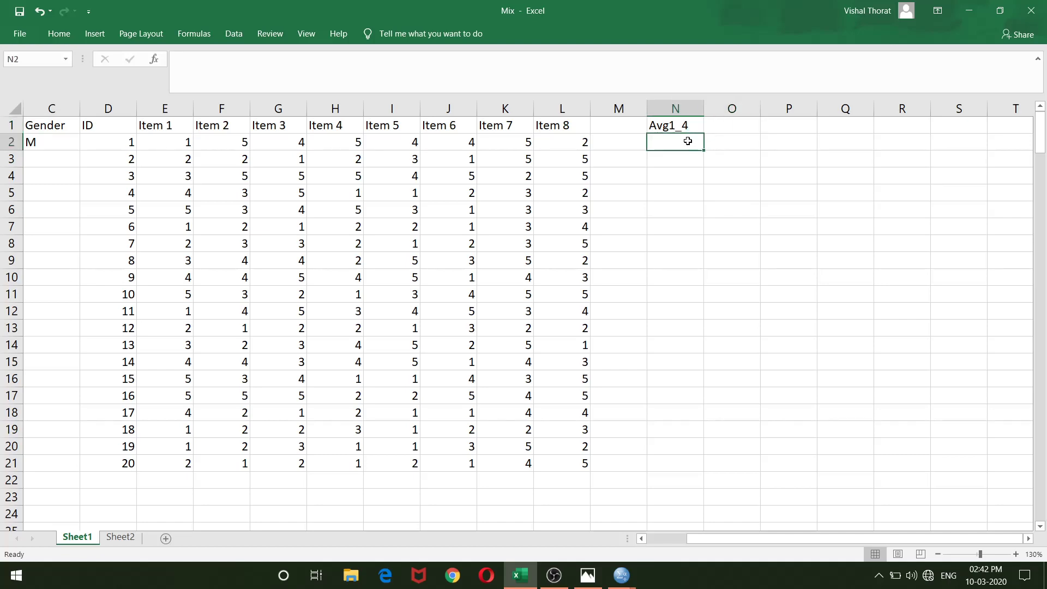
type("=avg")
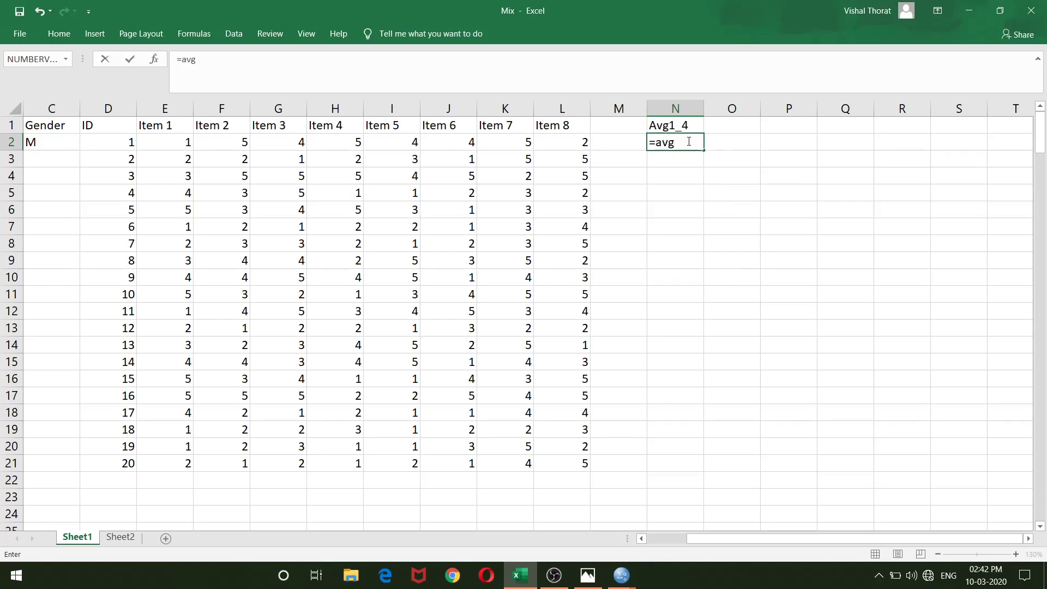
key("BackSpace")
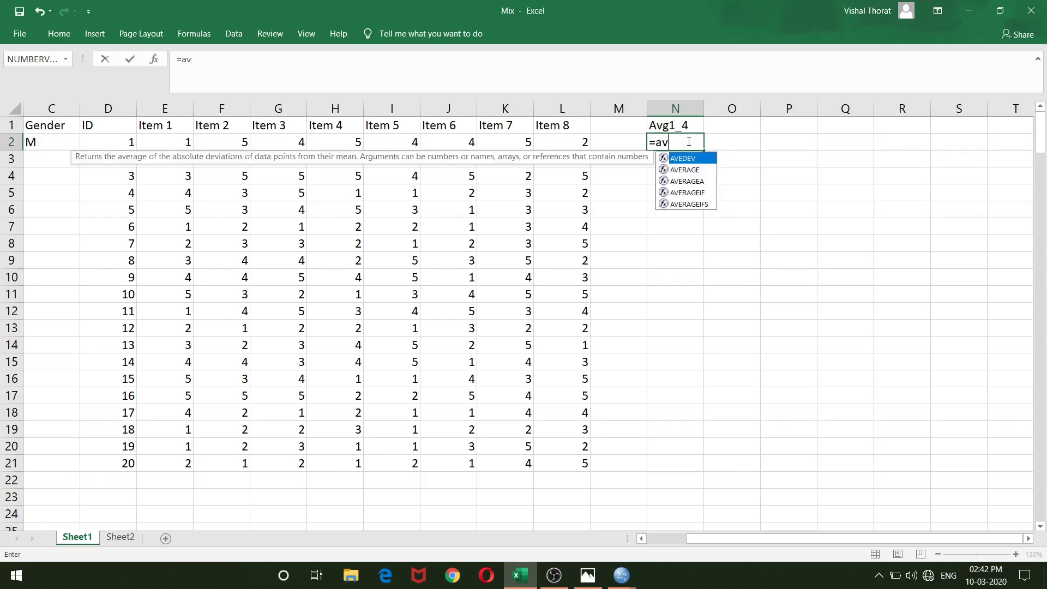
double_click(693, 170)
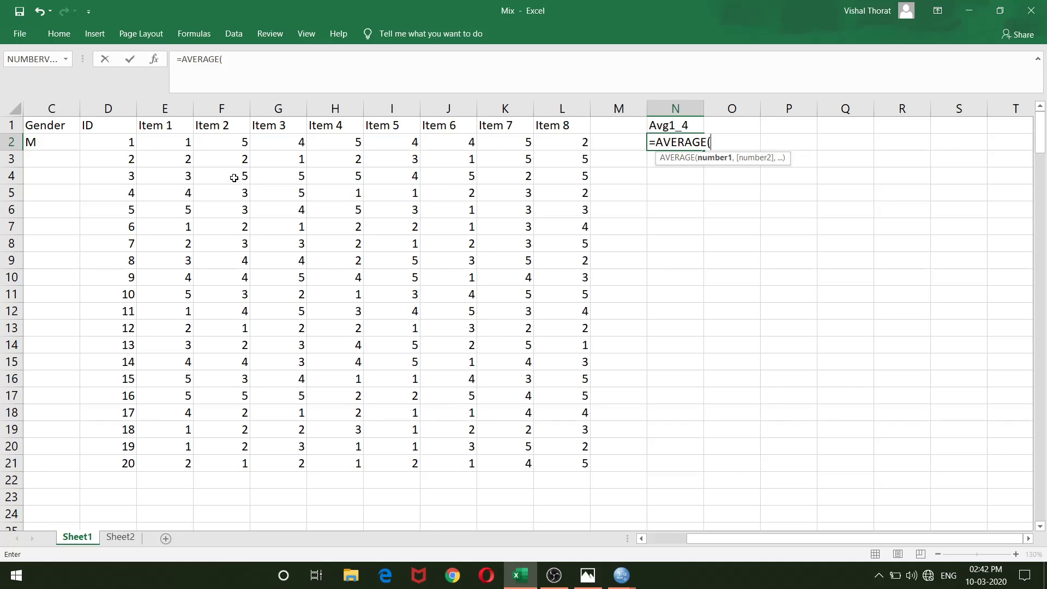
left_click(174, 140)
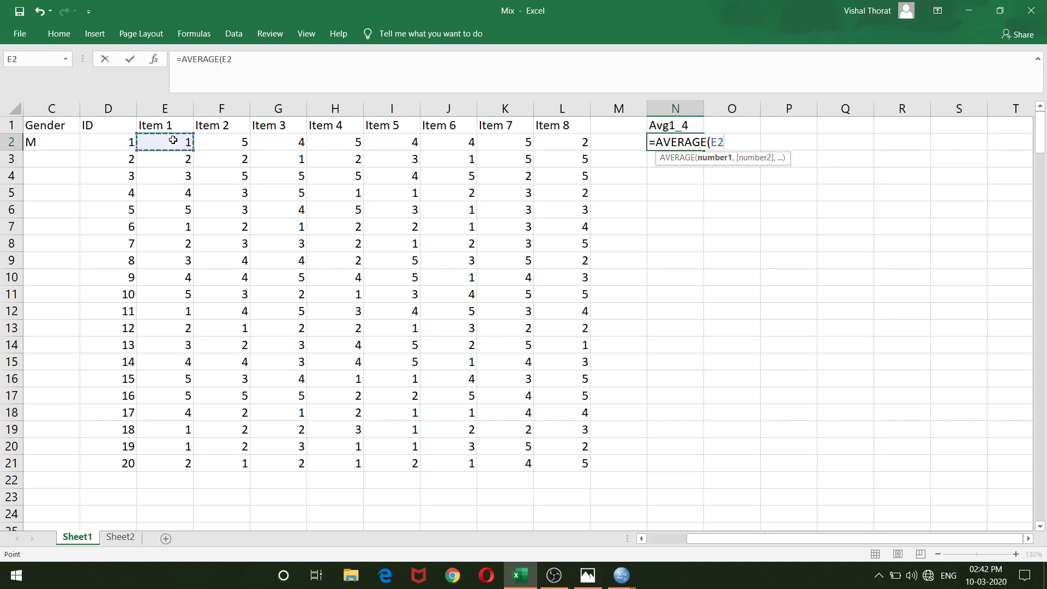
type(",")
left_click(212, 142)
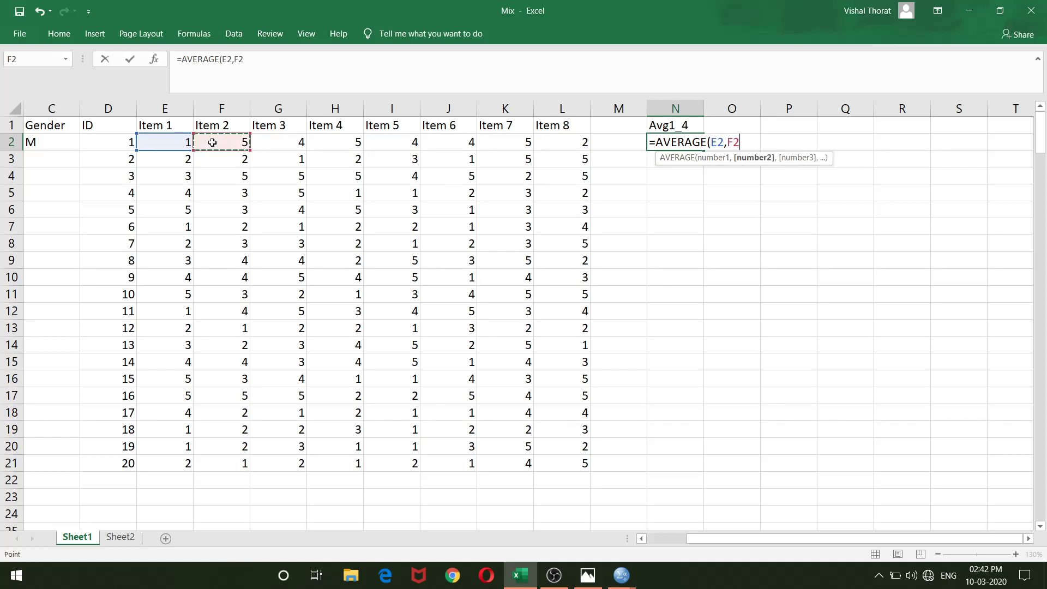
type(",")
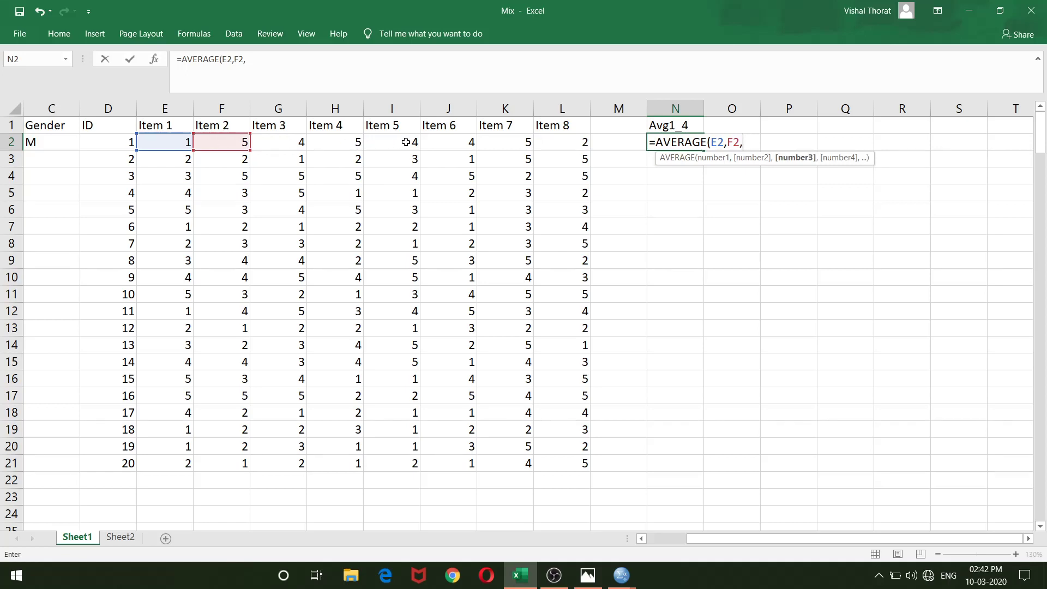
left_click(510, 142)
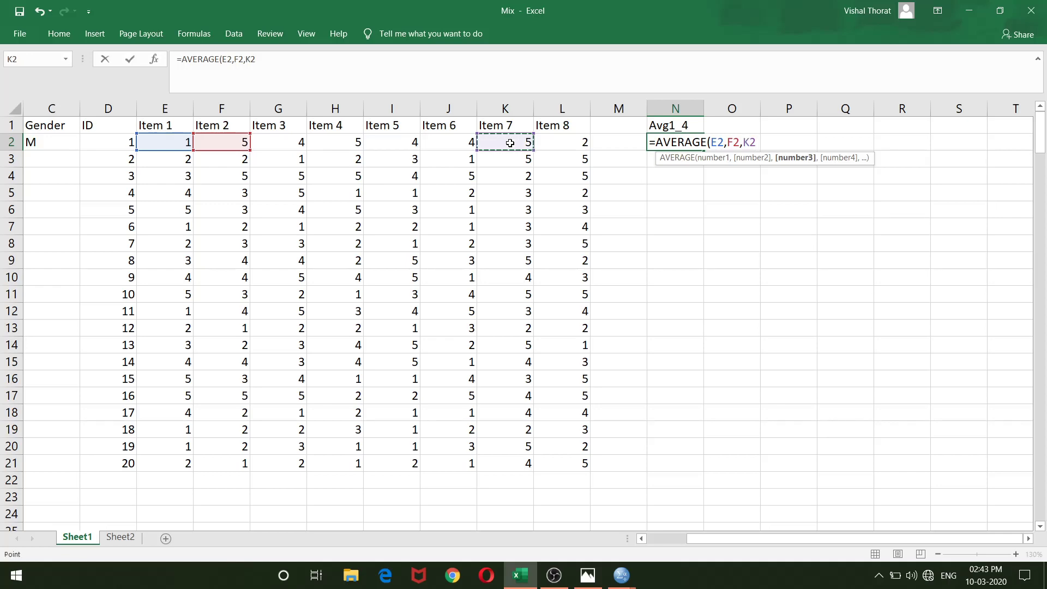
type(",")
left_click(555, 142)
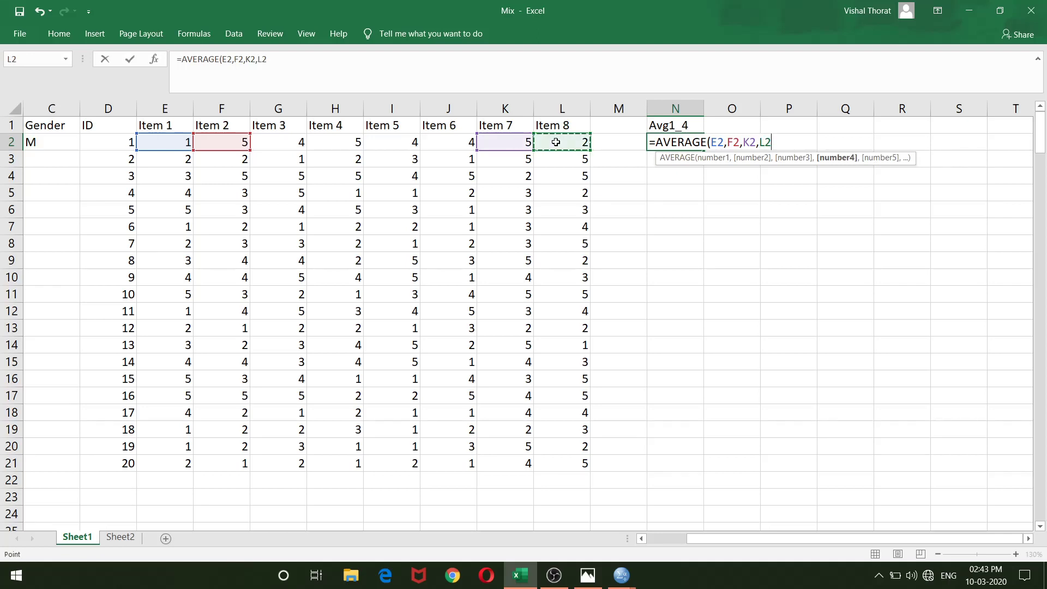
type(",")
key("BackSpace")
type(")")
key("Return")
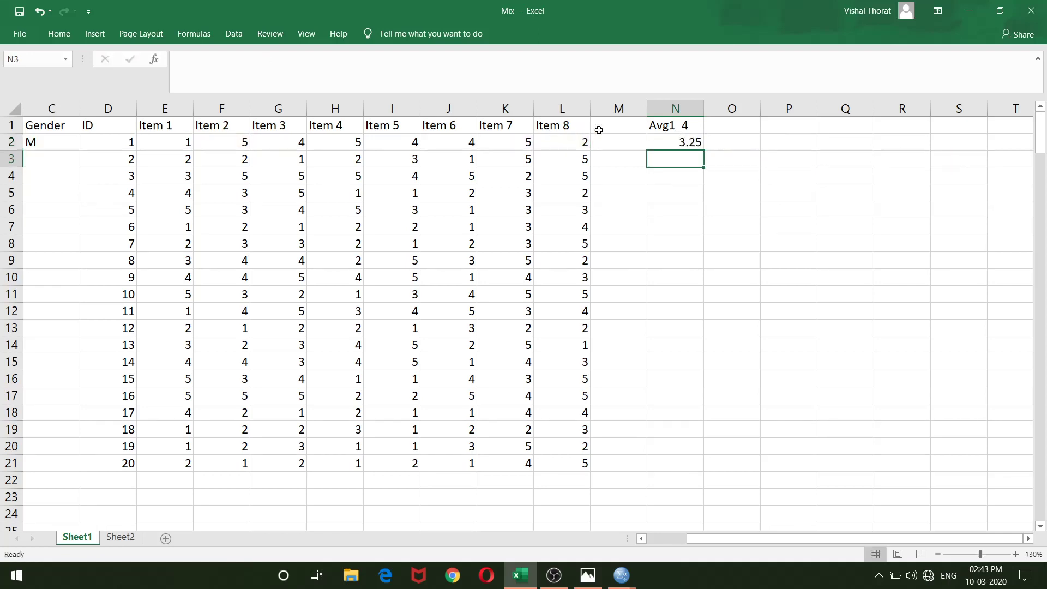
left_click(664, 140)
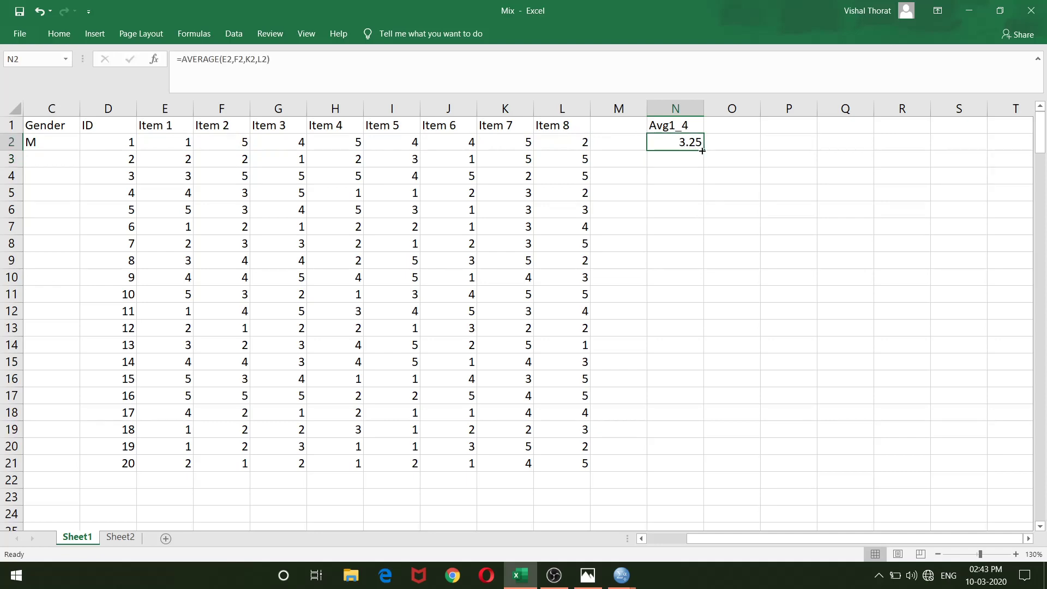
left_click_drag(704, 150, 683, 472)
Head column O as Avg2_3, average Items 3 to 6 in O2 with =AVERAGE(G2:J2), and fill the formula down to O21
left_click(730, 121)
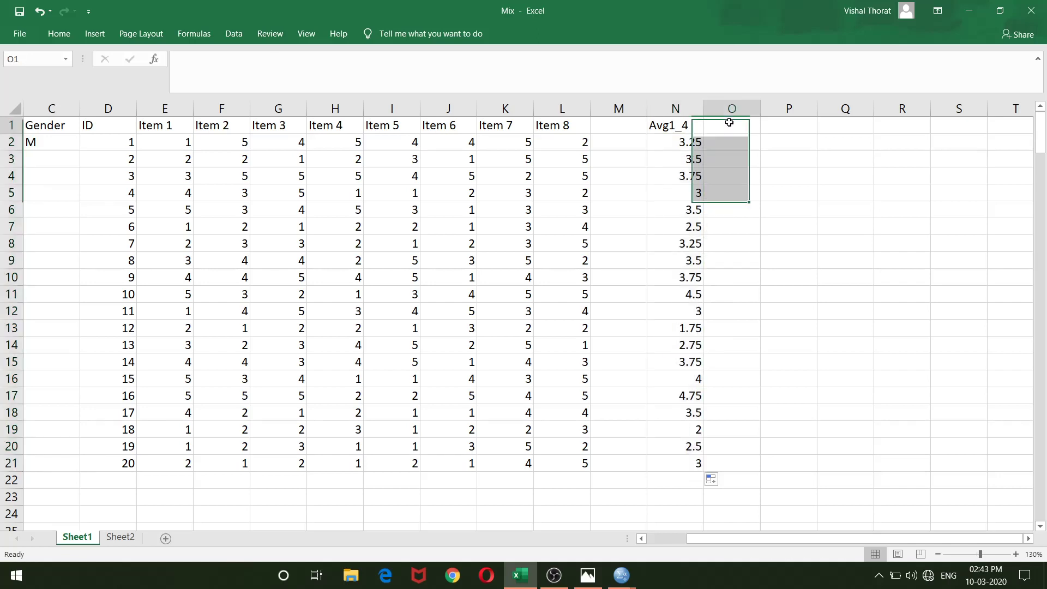
type("Avg")
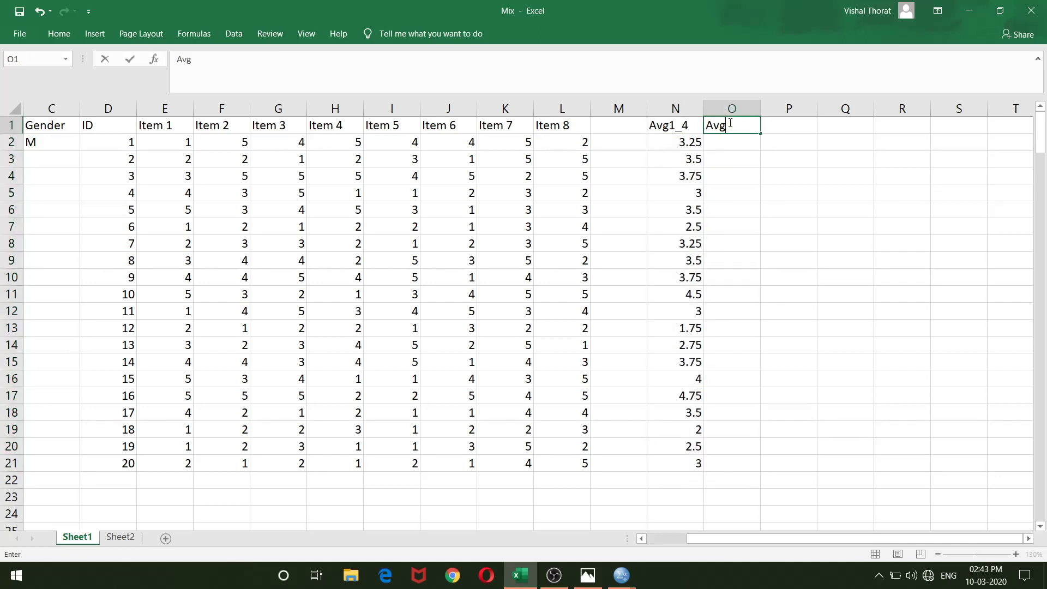
type("2_3")
left_click(731, 142)
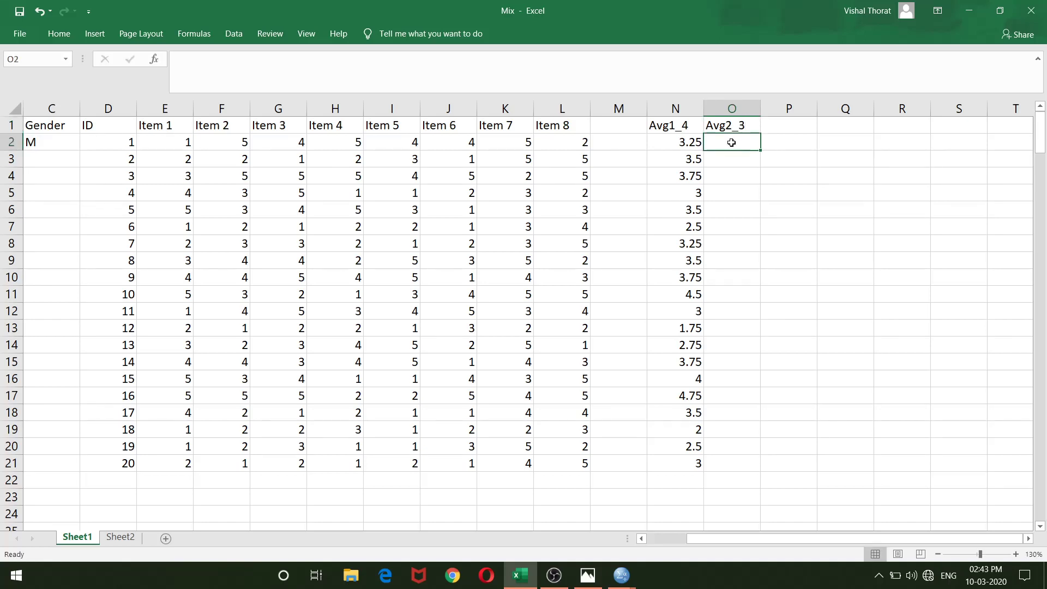
type("=av")
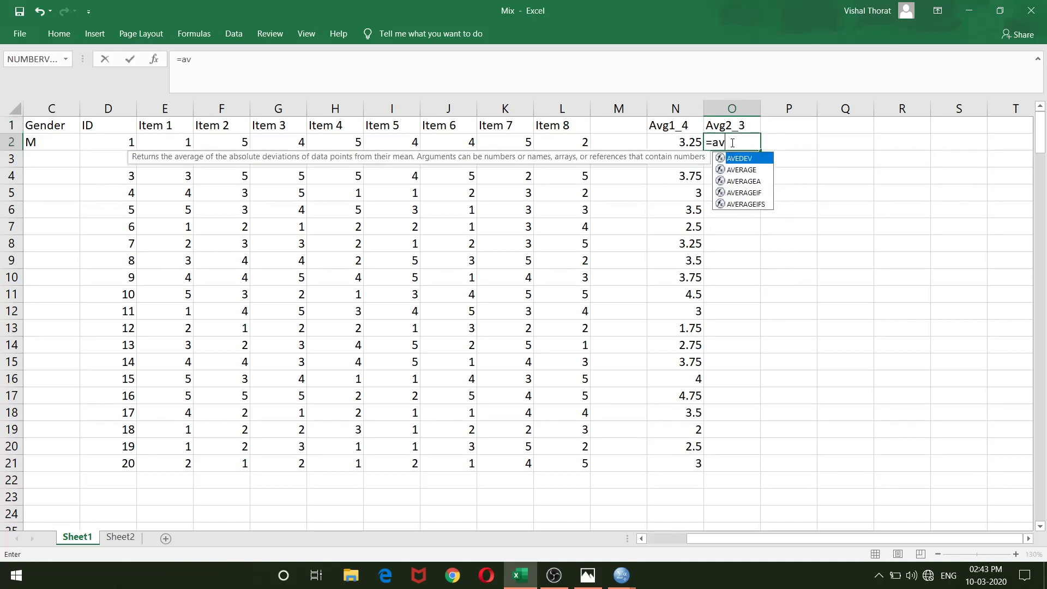
double_click(742, 169)
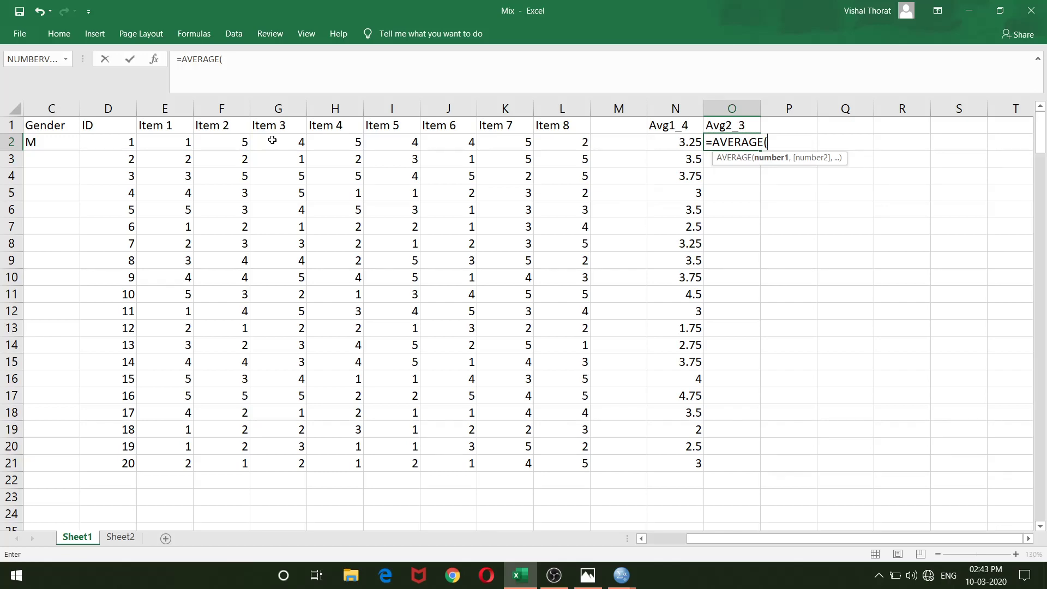
left_click_drag(272, 140, 434, 142)
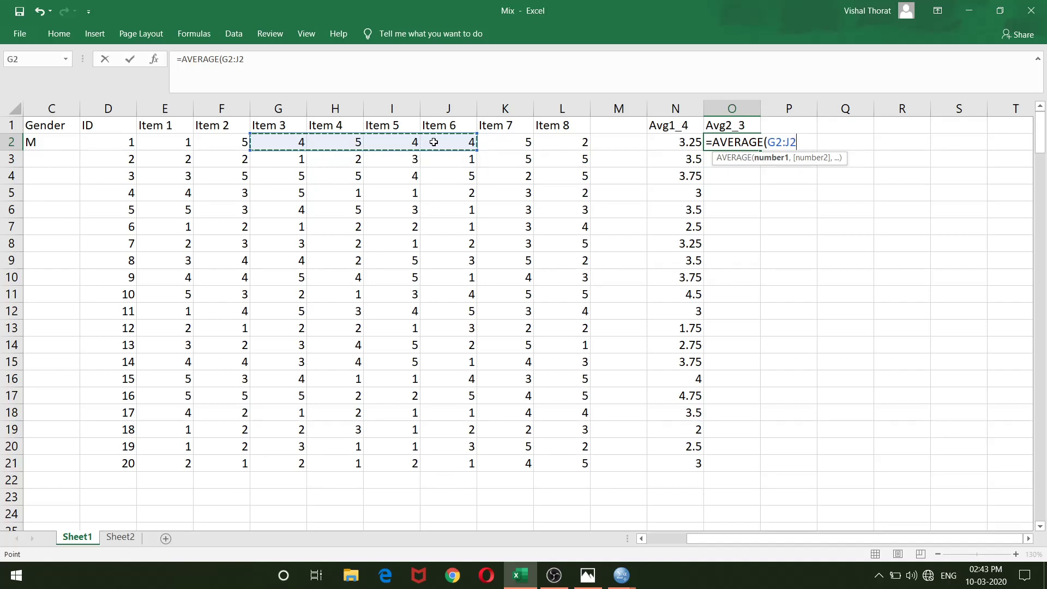
type(")")
key("Return")
left_click(719, 141)
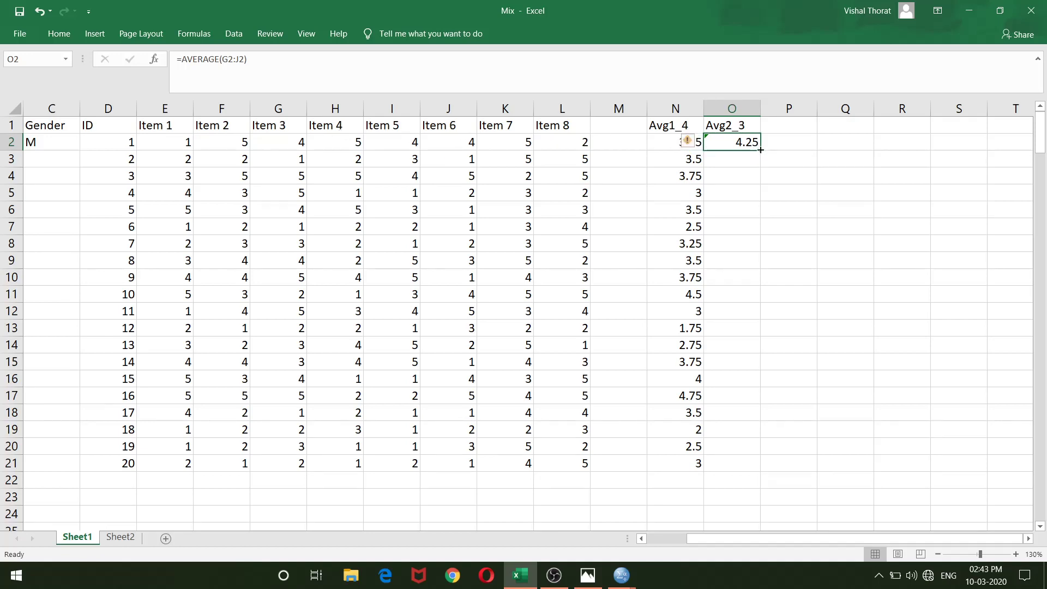
left_click_drag(760, 149, 745, 472)
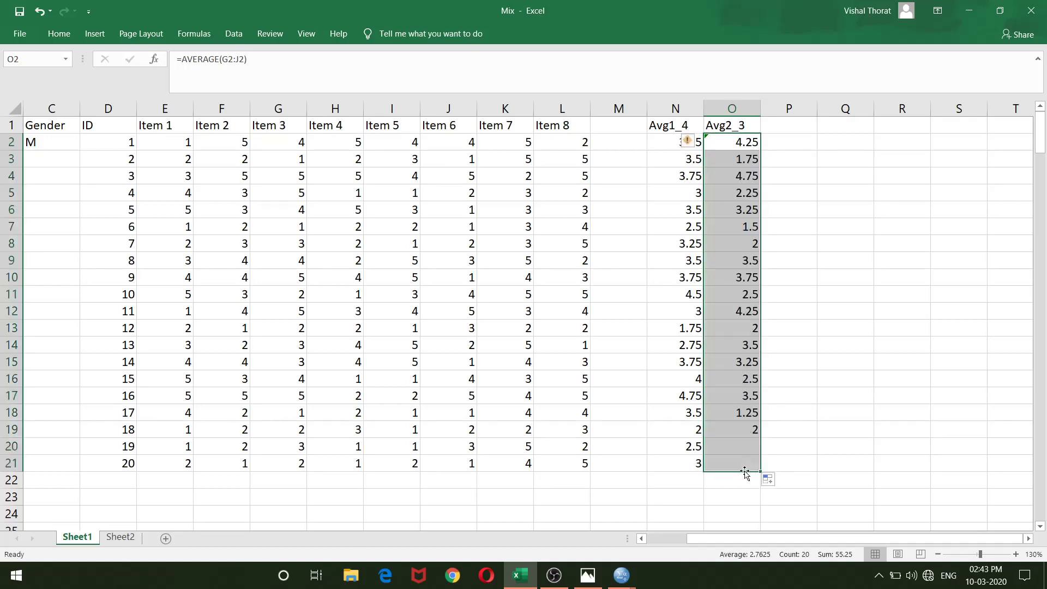
Label cell Q1 as Correlation and correlate the two average columns in Q2 with =PEARSON(N2:N21,O2:O21)
left_click(837, 127)
type("Corr")
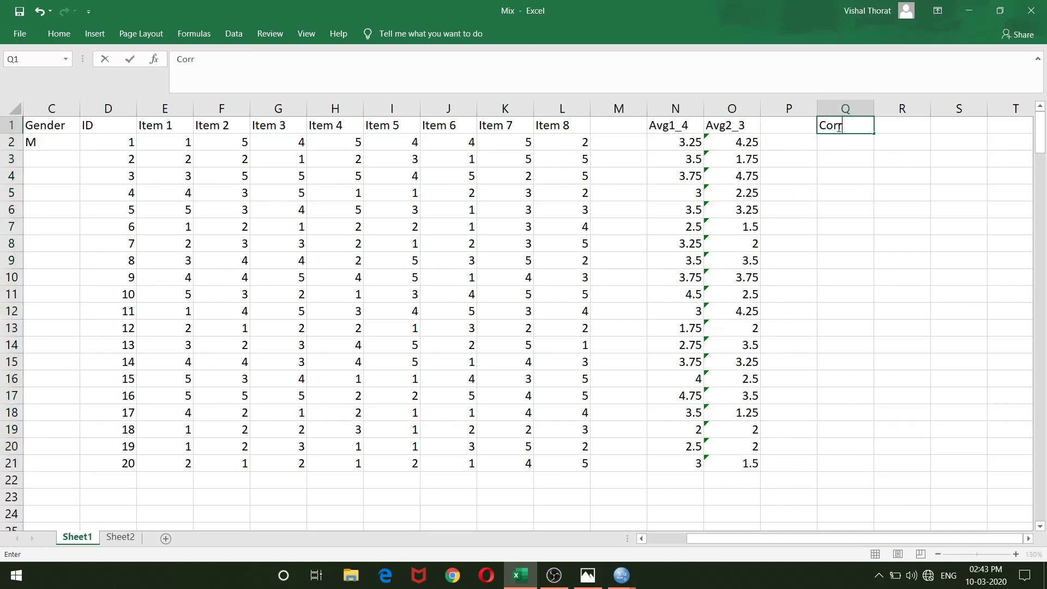
type("elation")
left_click(850, 143)
type("=p")
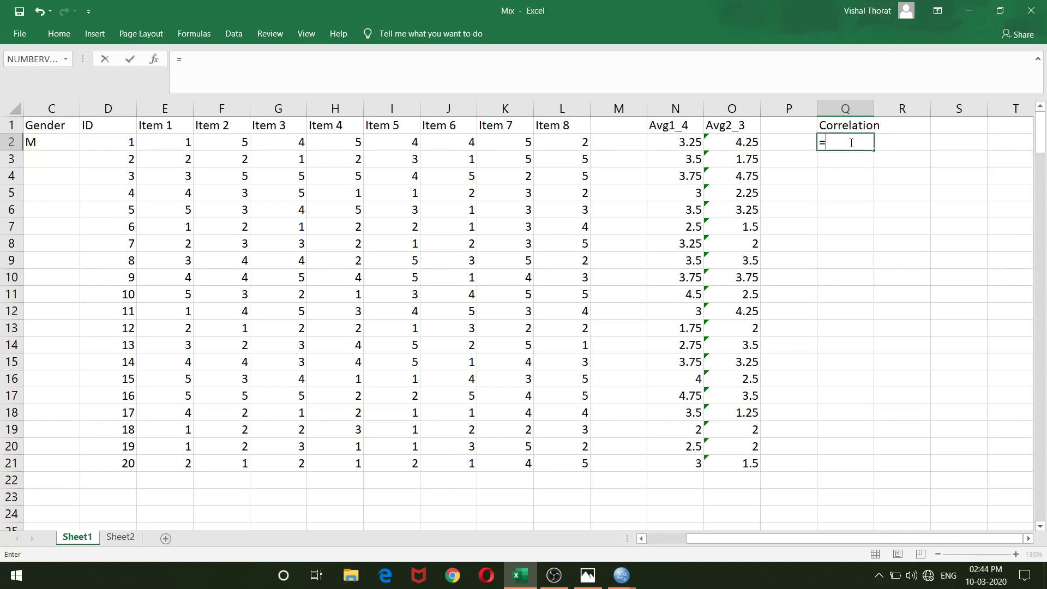
double_click(864, 170)
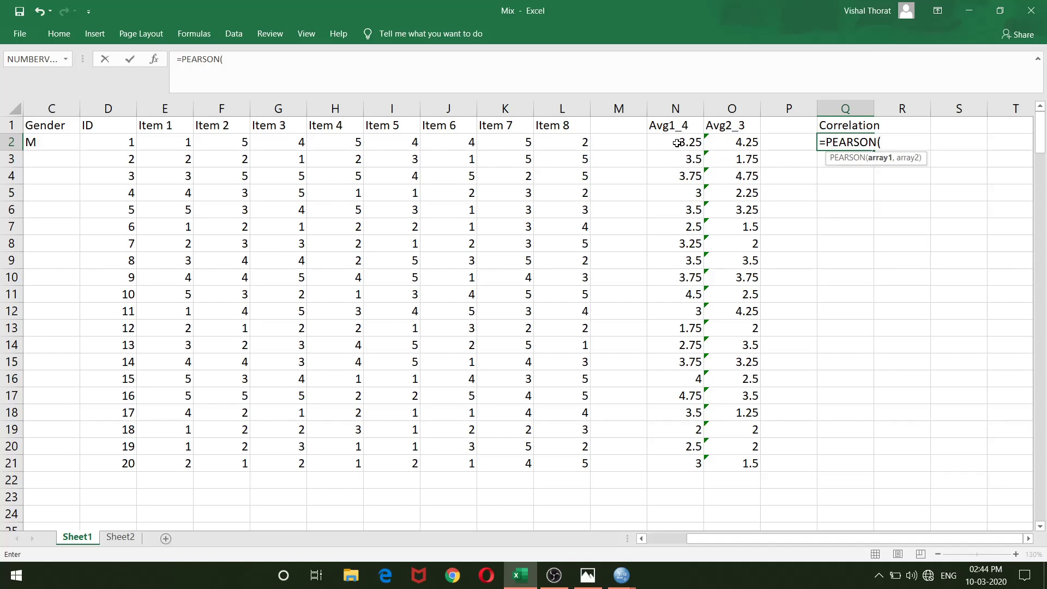
left_click_drag(679, 143, 683, 462)
type(",")
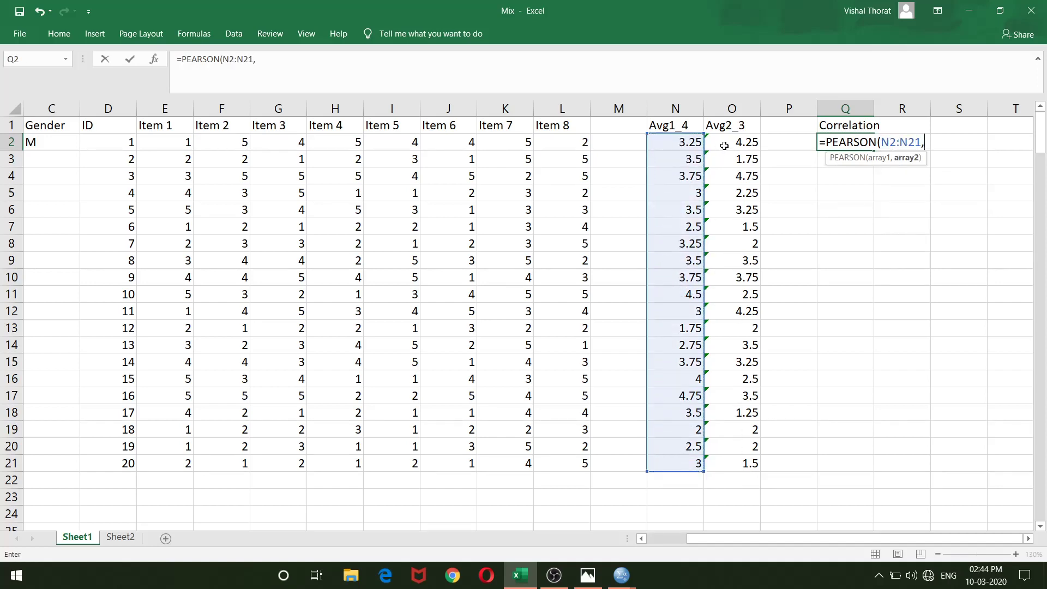
left_click_drag(722, 142, 731, 456)
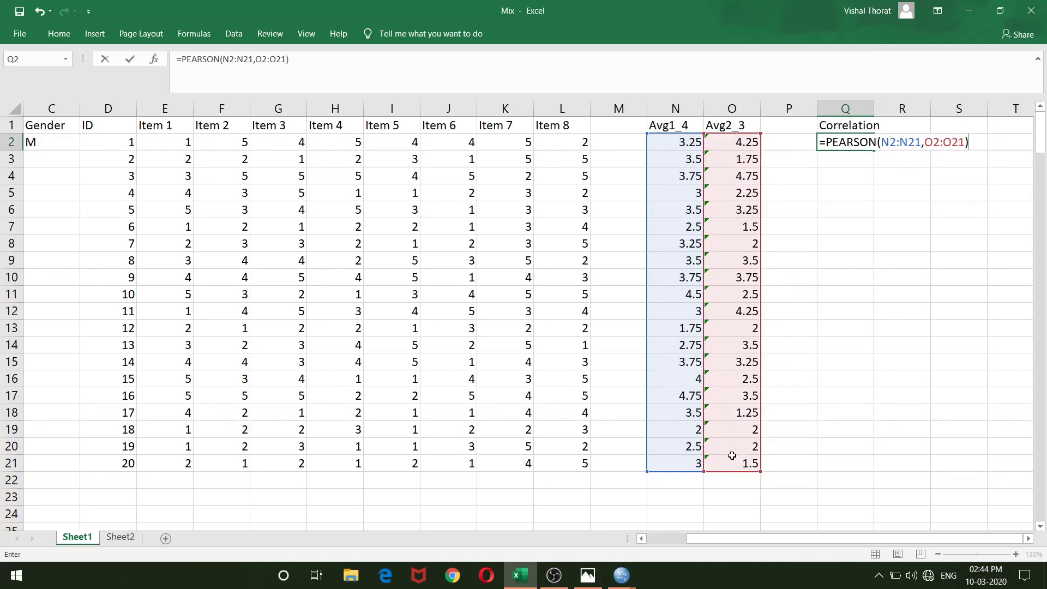
key("Return")
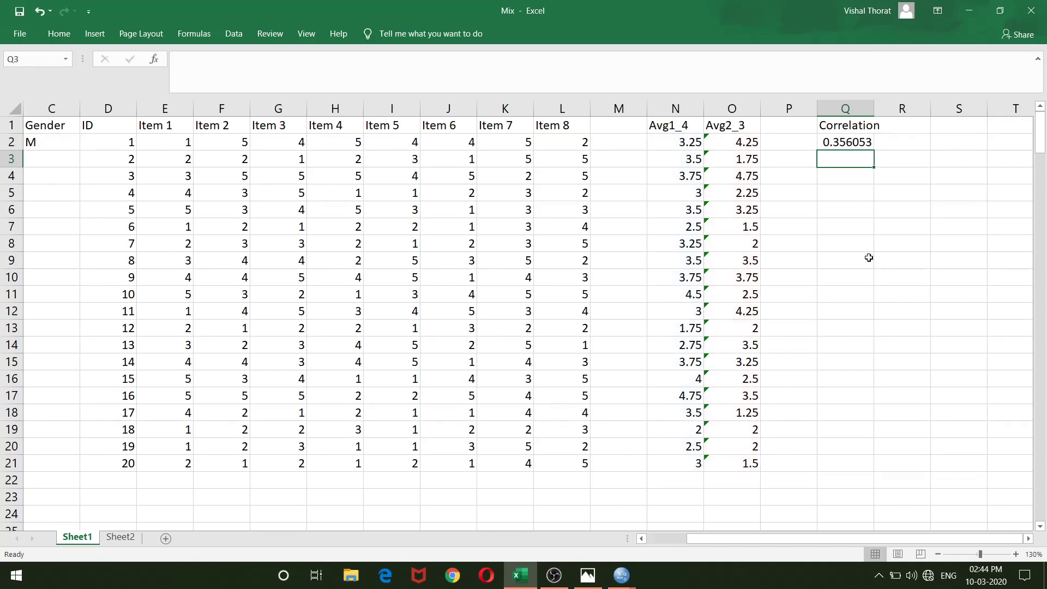
Label cell Q4 as 2r
left_click(839, 177)
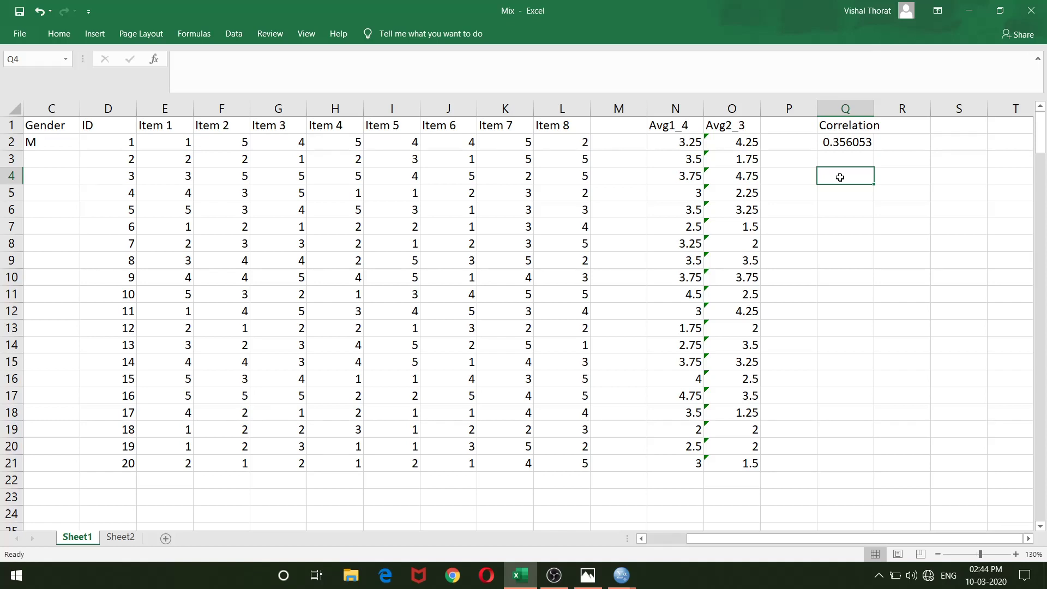
type("2r")
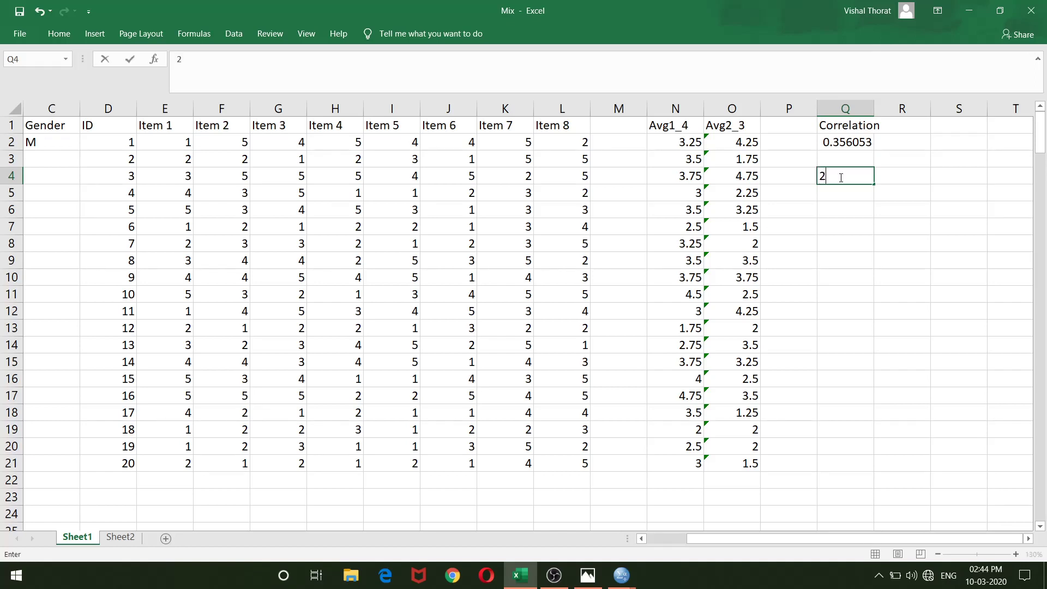
left_click(892, 176)
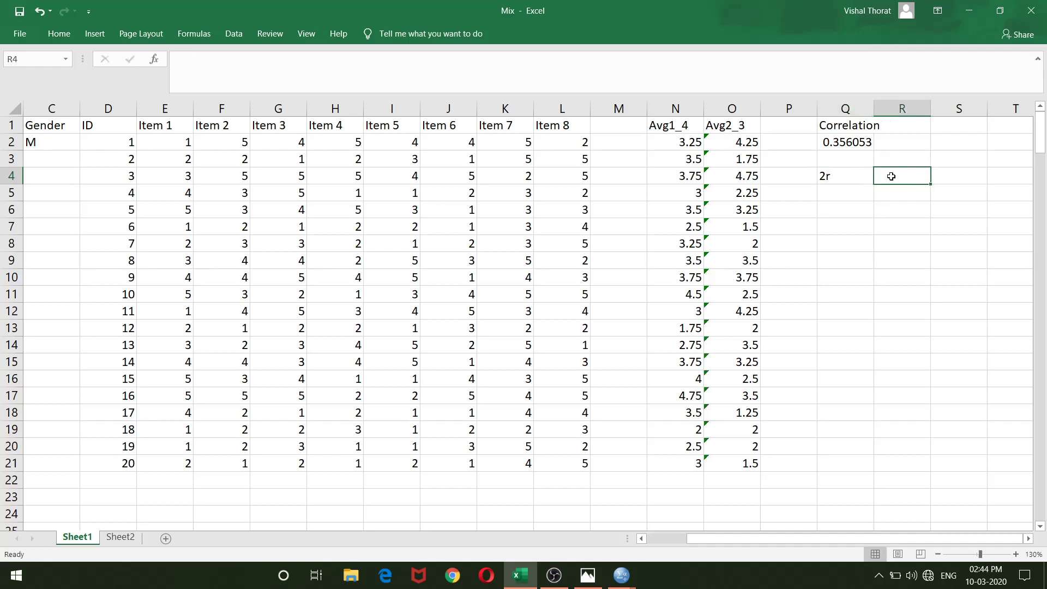
Calculate twice the correlation in R4 with =2*Q2
type("=2*")
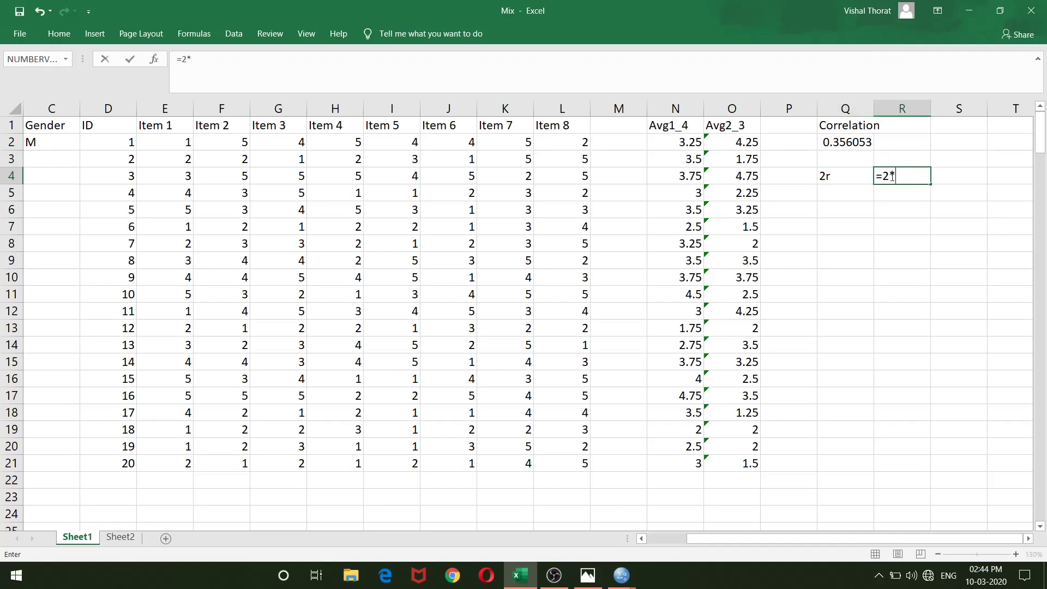
left_click(854, 143)
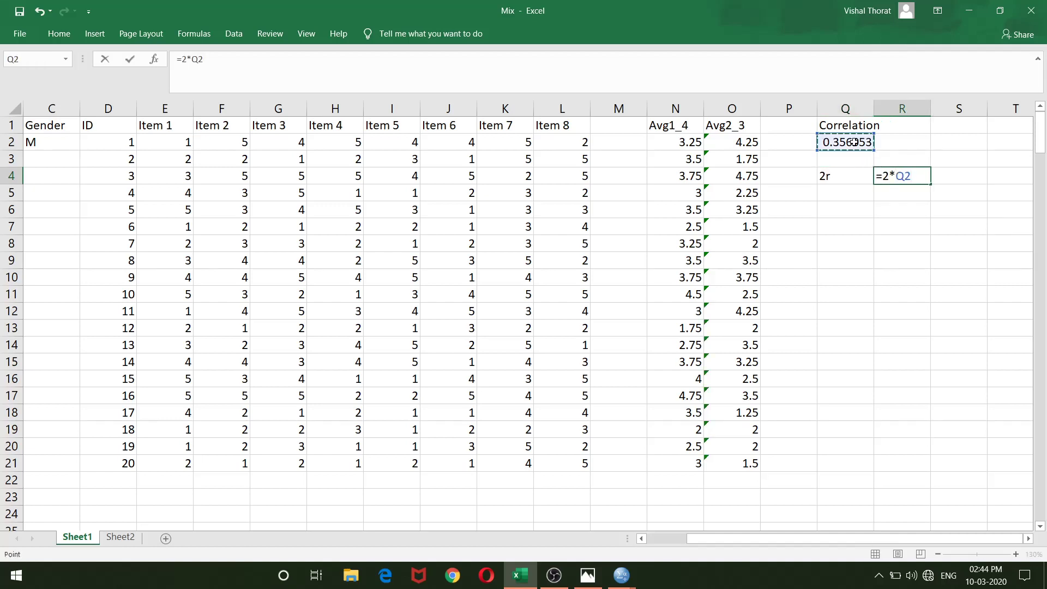
key("Return")
Label cell Q6 as 1+r and calculate one plus the correlation in R6 with =1+Q2
left_click(835, 210)
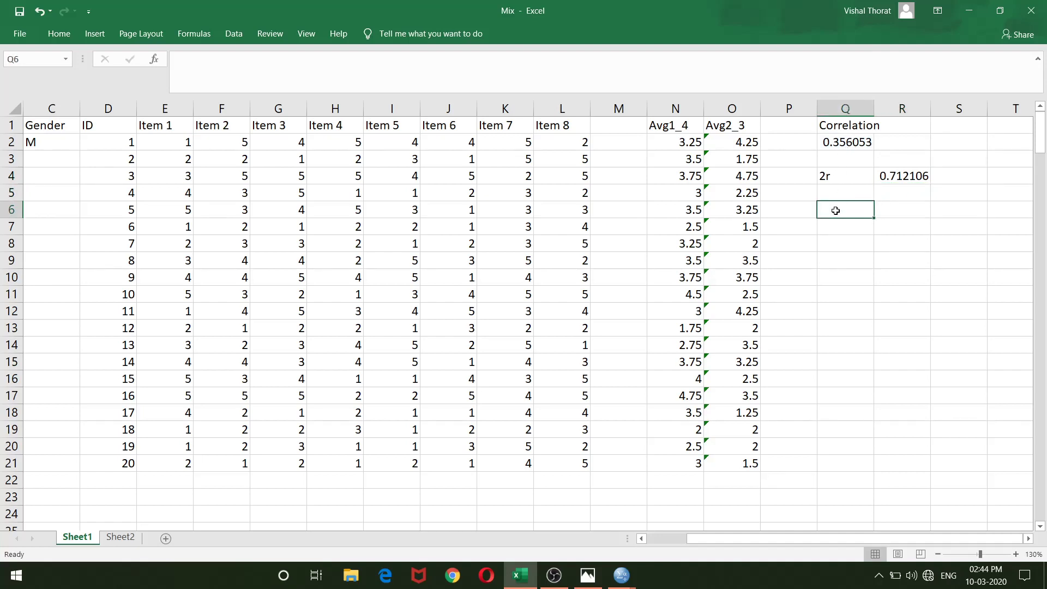
type("1+r")
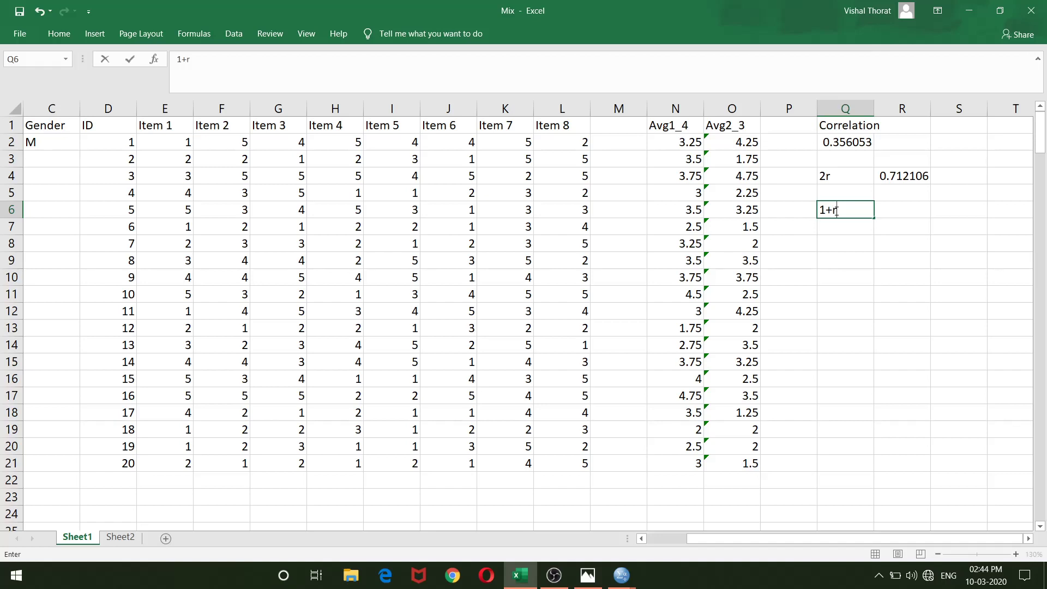
key("Tab")
type("=")
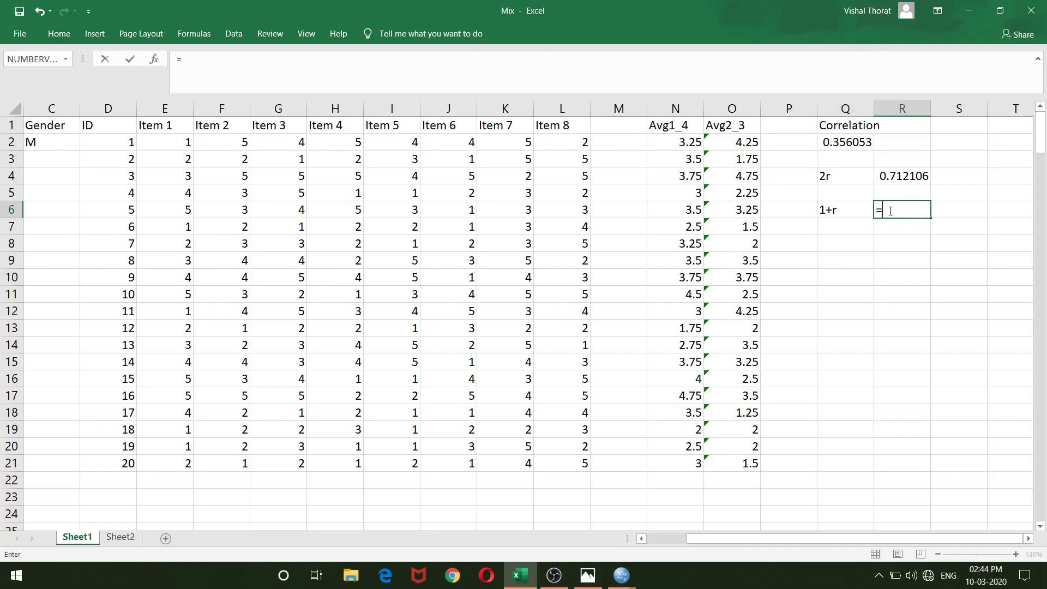
type("1+")
left_click(846, 143)
key("Return")
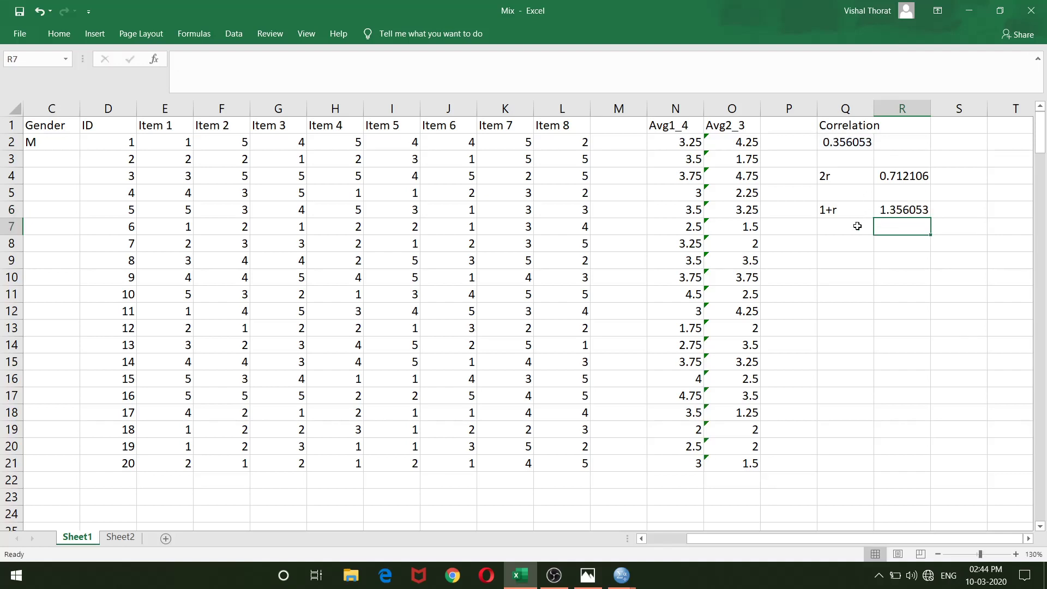
Label cell Q8 as SBC and calculate the Spearman-Brown coefficient in R8 with =R4/R6
left_click(848, 247)
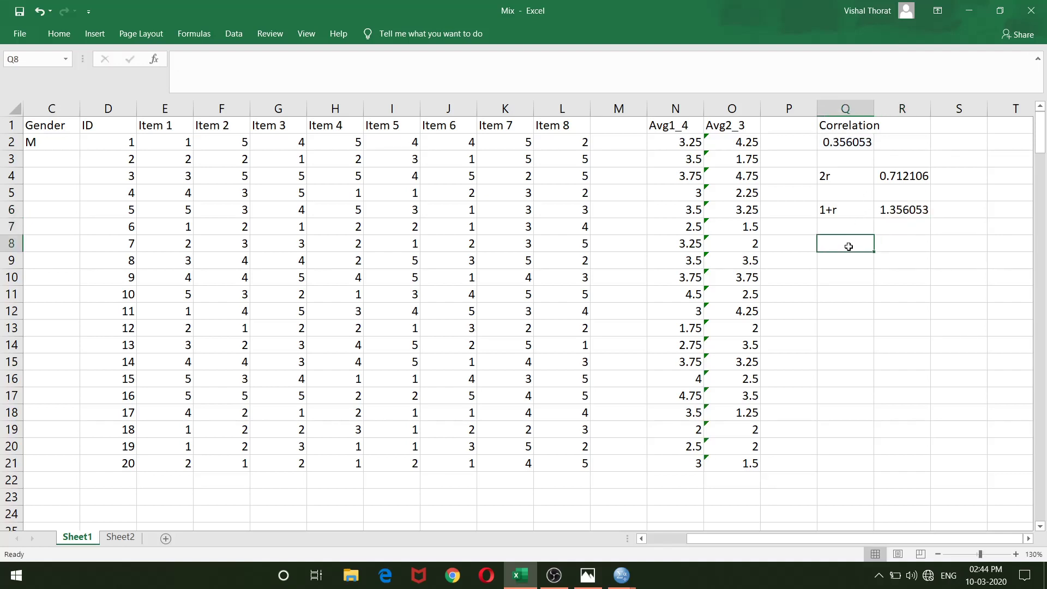
type("S")
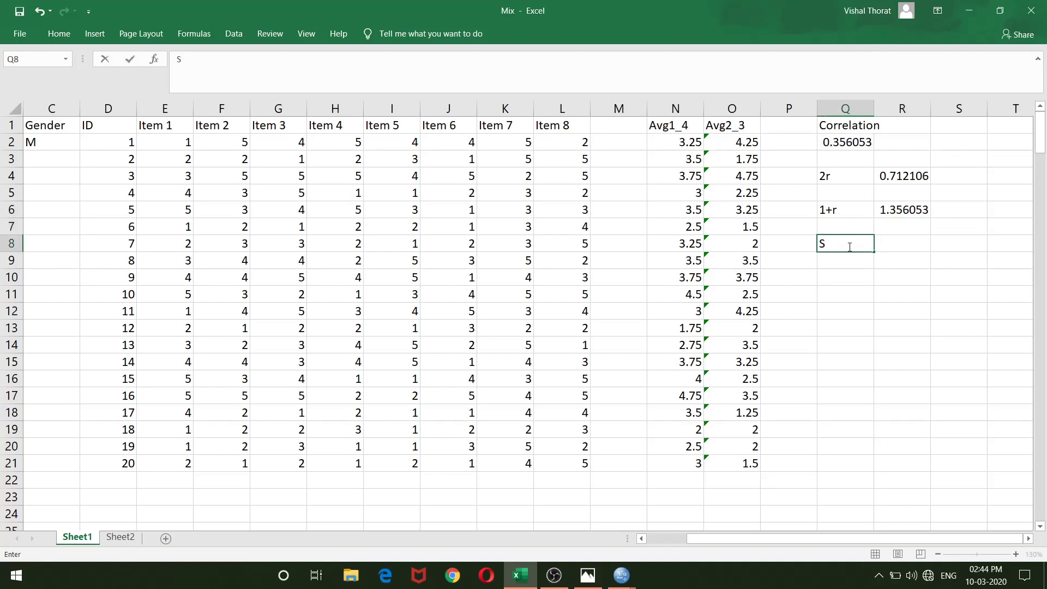
type("BC")
left_click(886, 240)
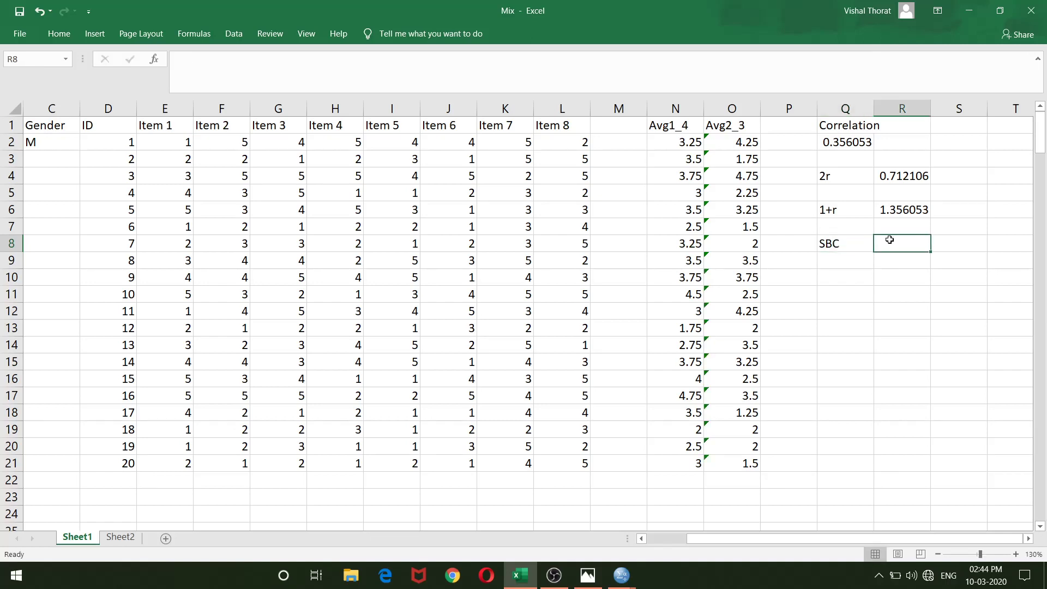
type("=")
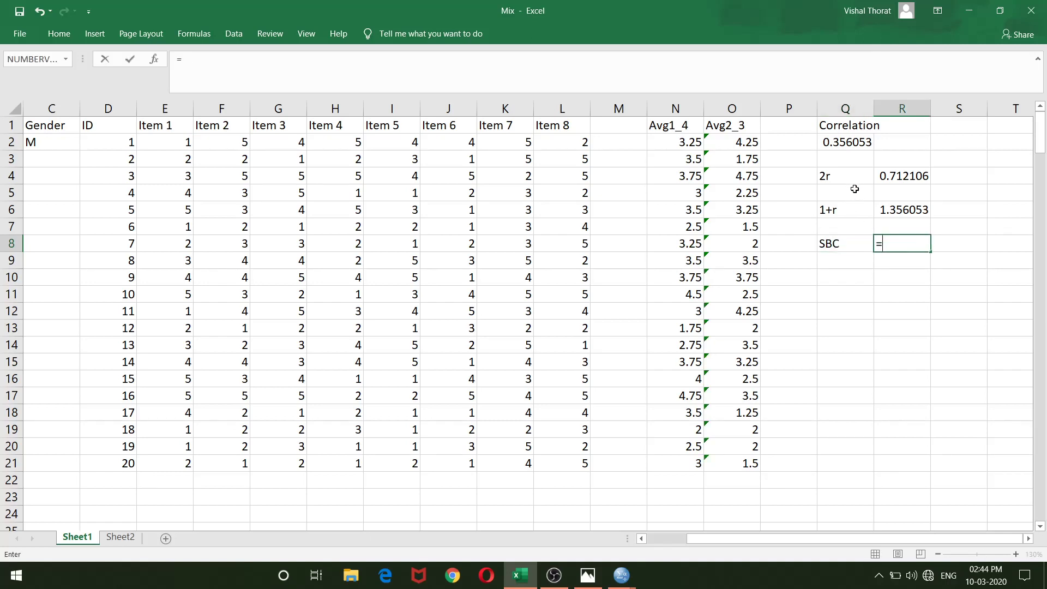
left_click(884, 179)
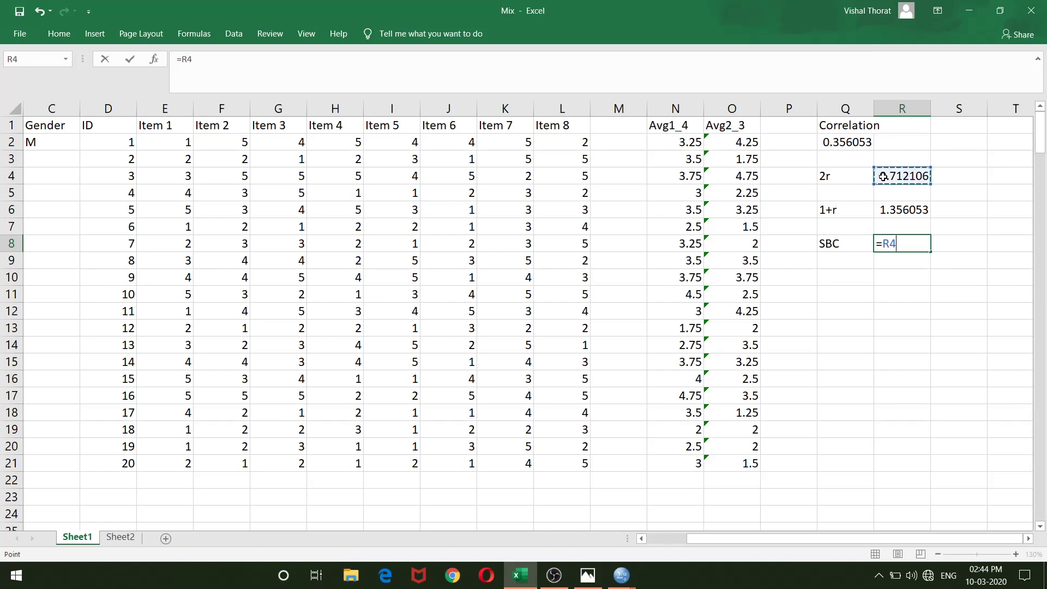
type("/")
left_click(897, 210)
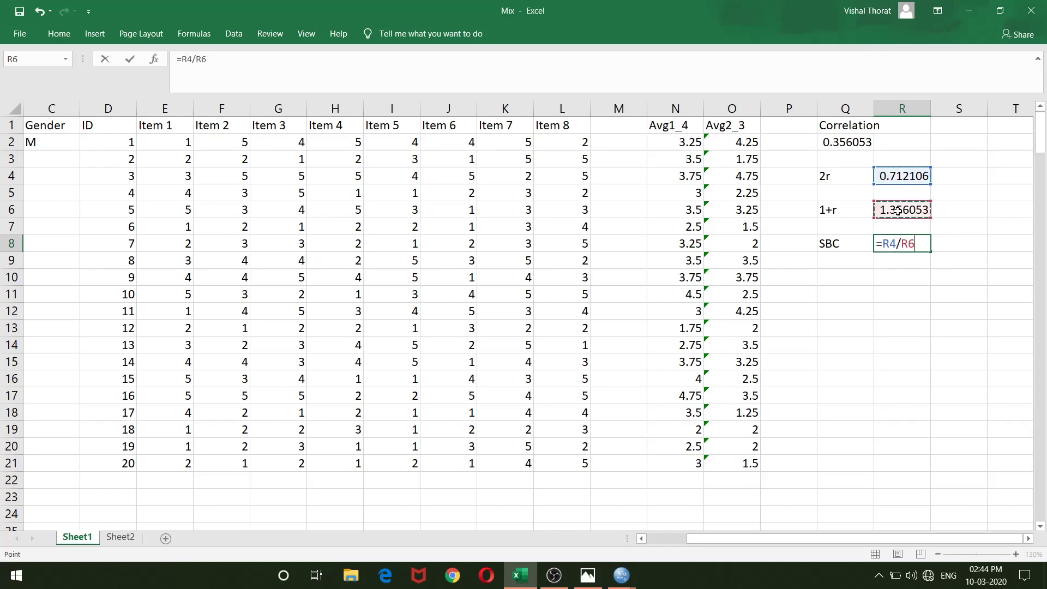
key("Return")
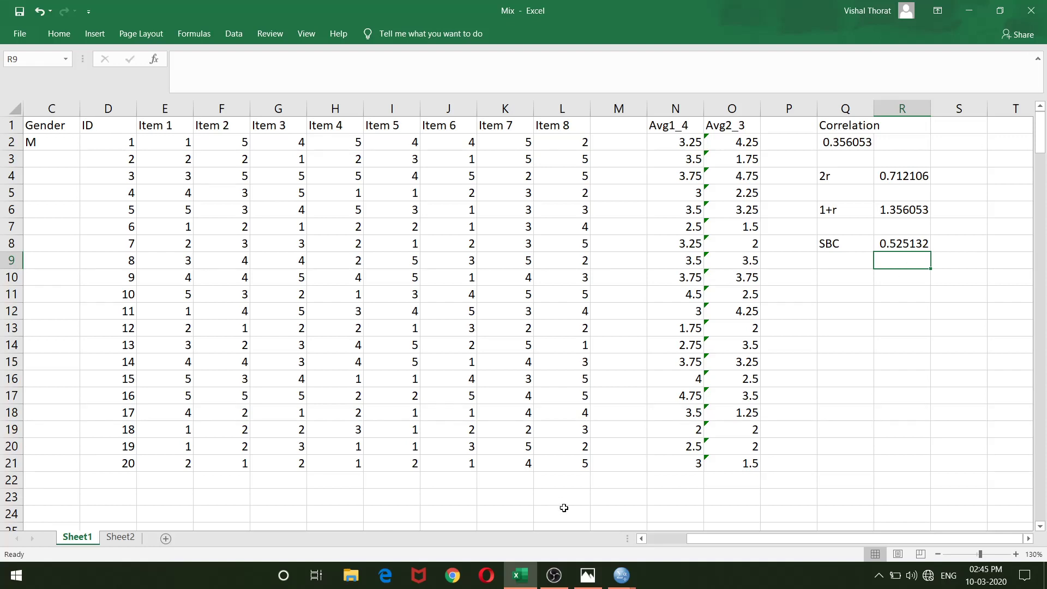
Switch to the Alpha.sav data set in SPSS, maximize its window, and open the Reliability Analysis dialog
mouse_move(612, 577)
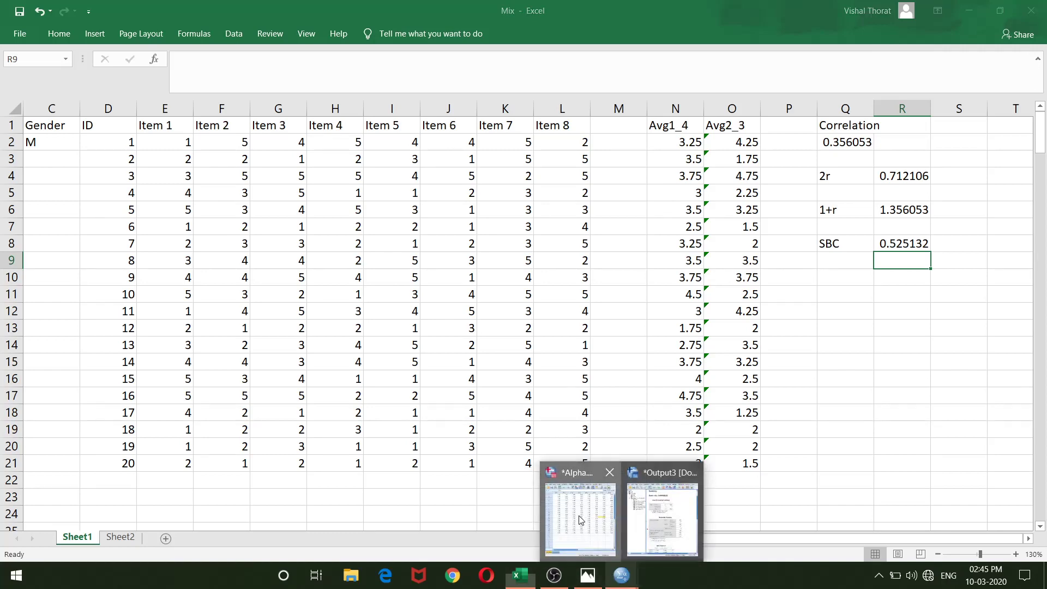
left_click(581, 512)
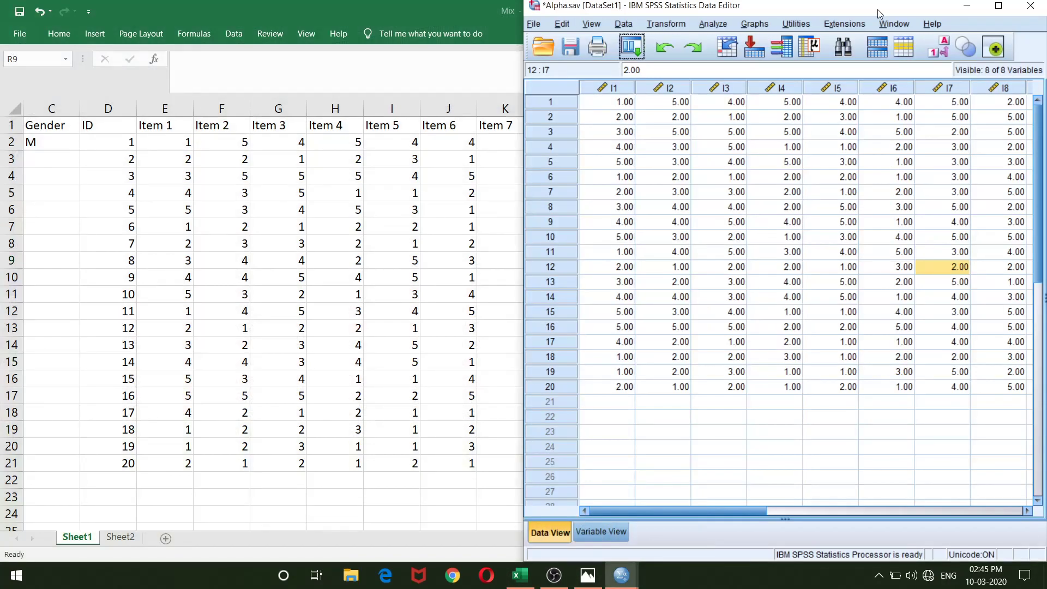
left_click(998, 5)
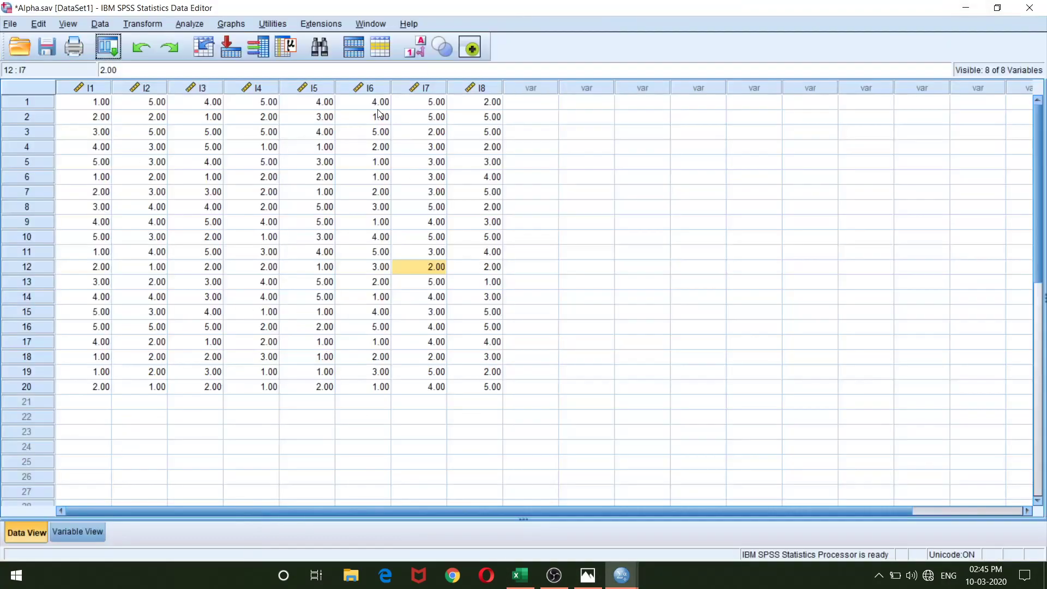
left_click(549, 255)
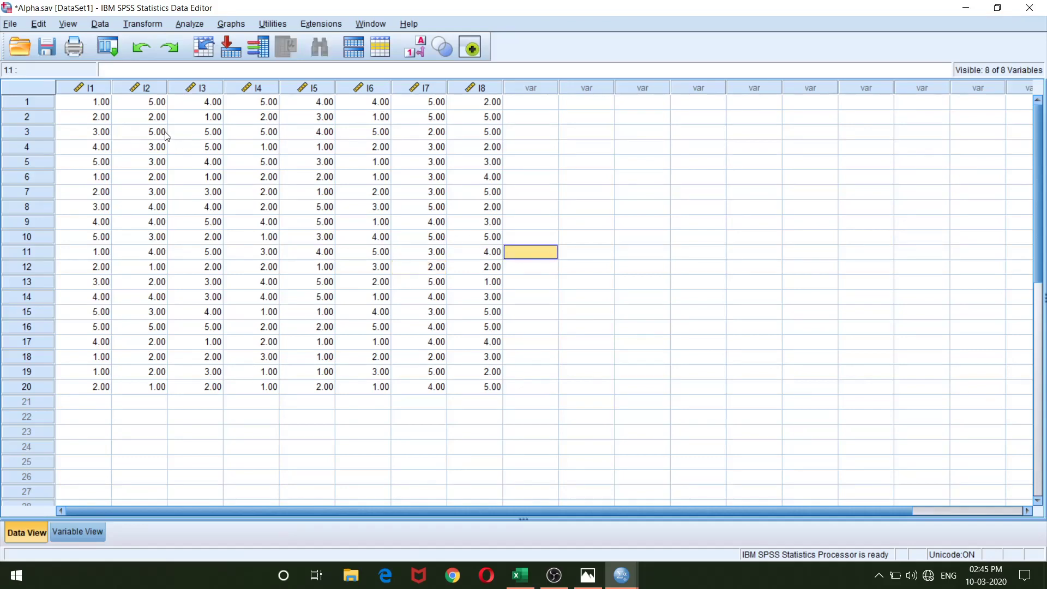
left_click(181, 22)
mouse_move(217, 263)
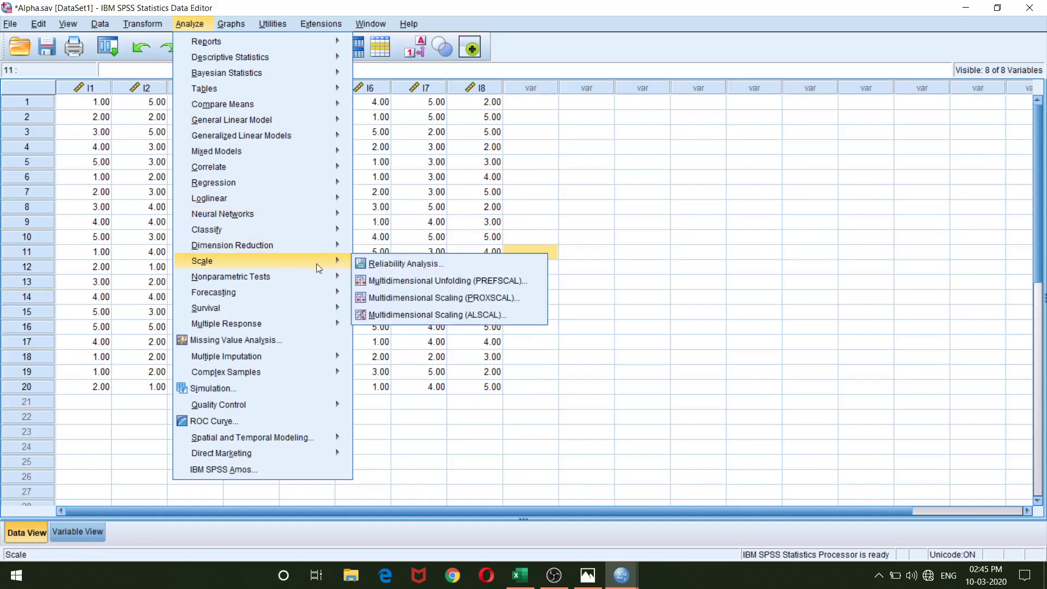
left_click(424, 263)
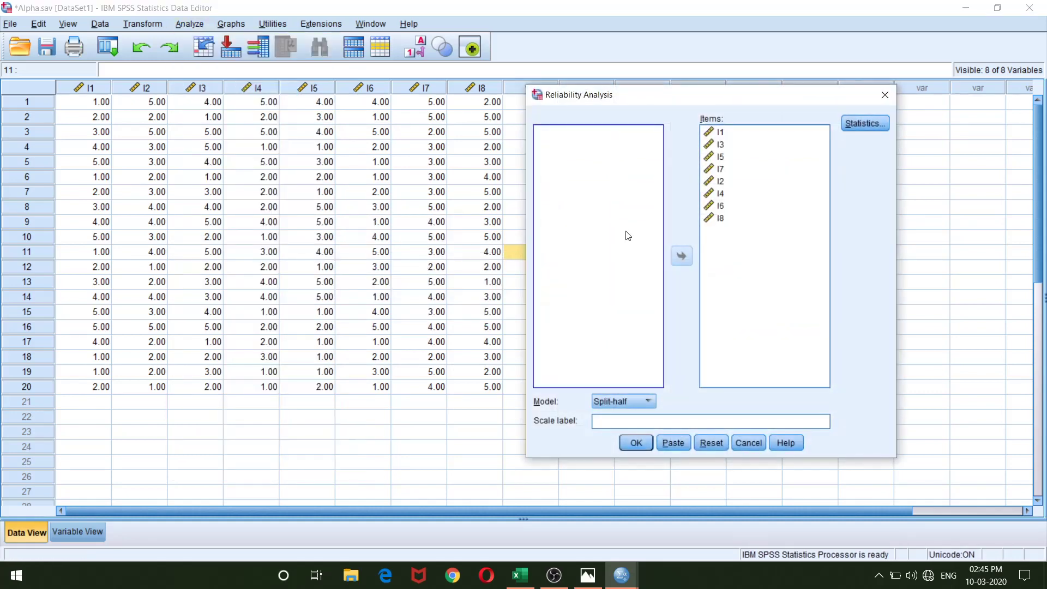
Take all variables out of the reliability items and add them back in the order I1 to I8
left_click(731, 193)
key("ctrl+a")
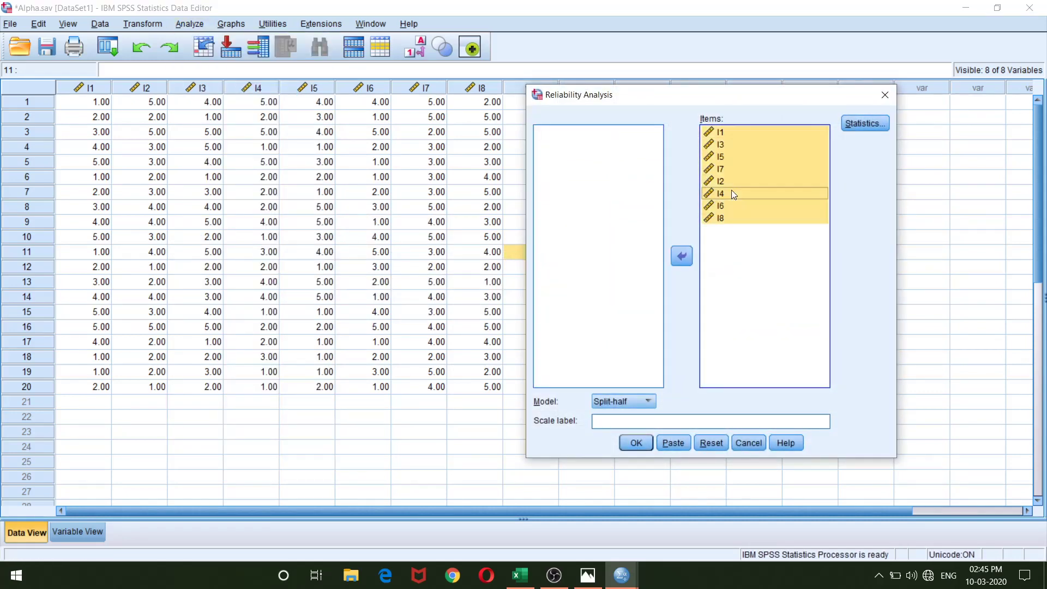
left_click(681, 257)
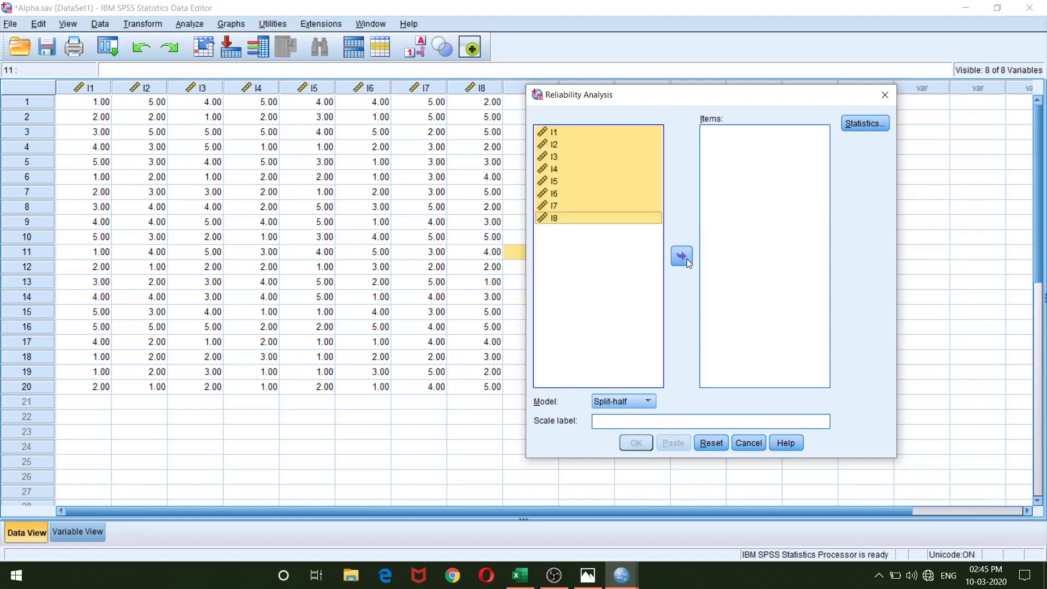
left_click(627, 254)
key("ctrl+a")
left_click(679, 257)
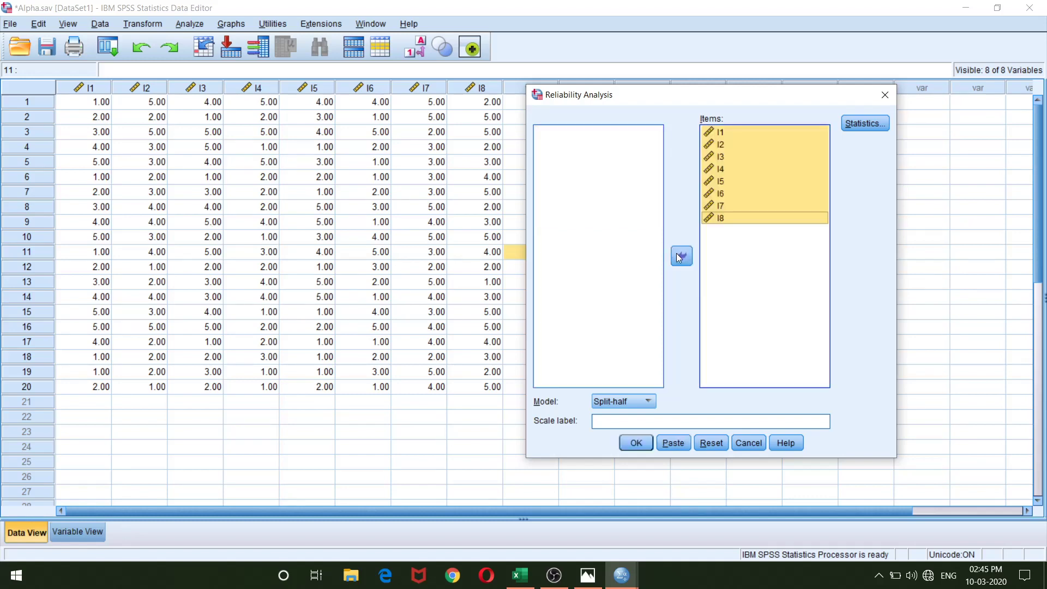
left_click(775, 240)
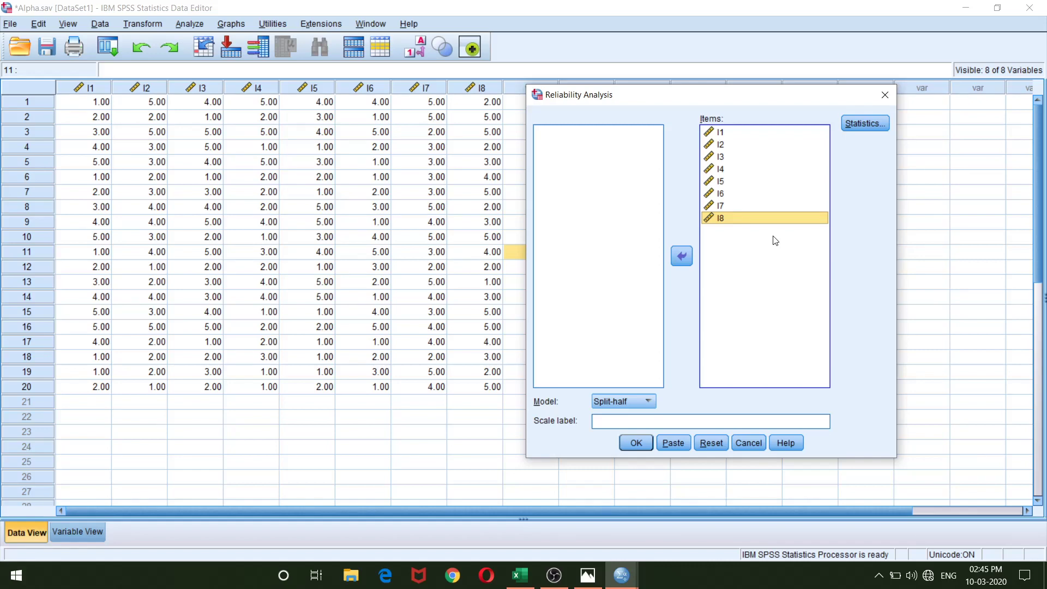
Reorder the items so that I7 and I8 follow I2, giving I1, I2, I7, I8, I3, I4, I5, I6
left_click(732, 205)
left_click_drag(730, 206, 726, 160)
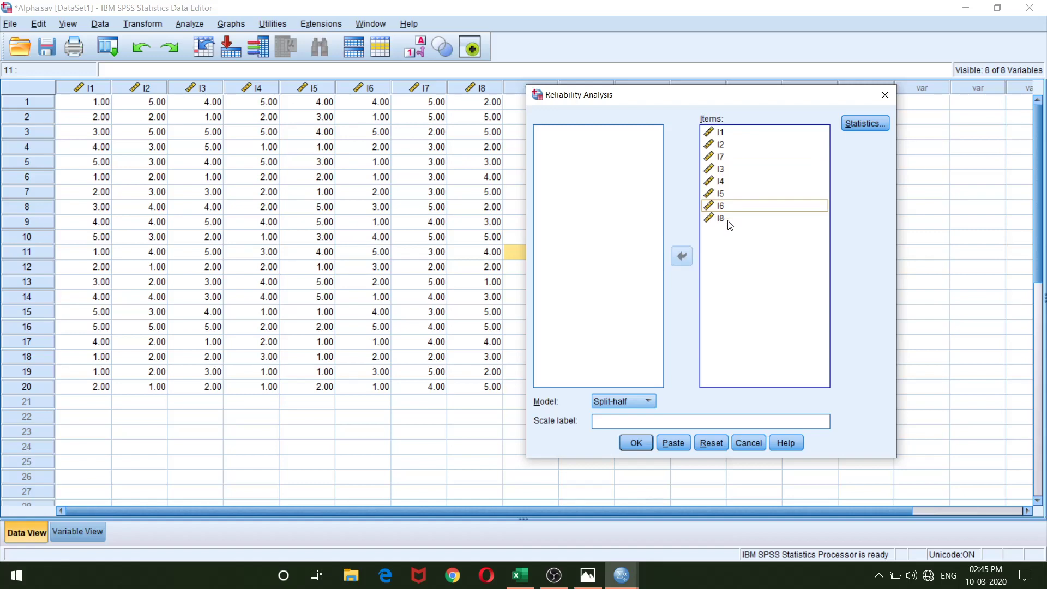
left_click_drag(728, 220, 722, 170)
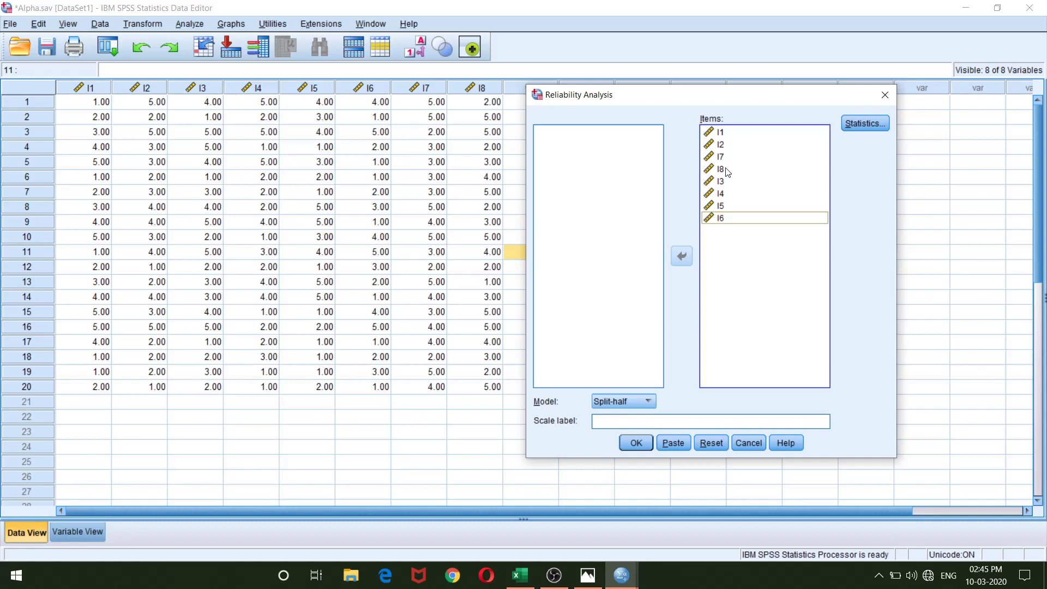
left_click_drag(726, 173, 720, 234)
left_click(720, 239)
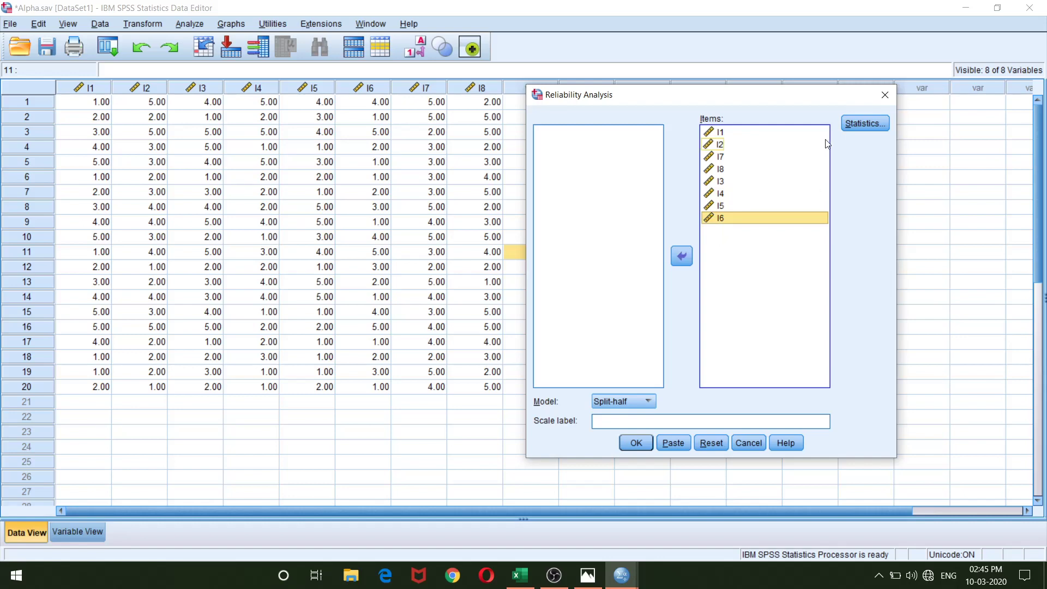
Keep the selected reliability statistics and the Split-half model, and run the analysis
left_click(851, 126)
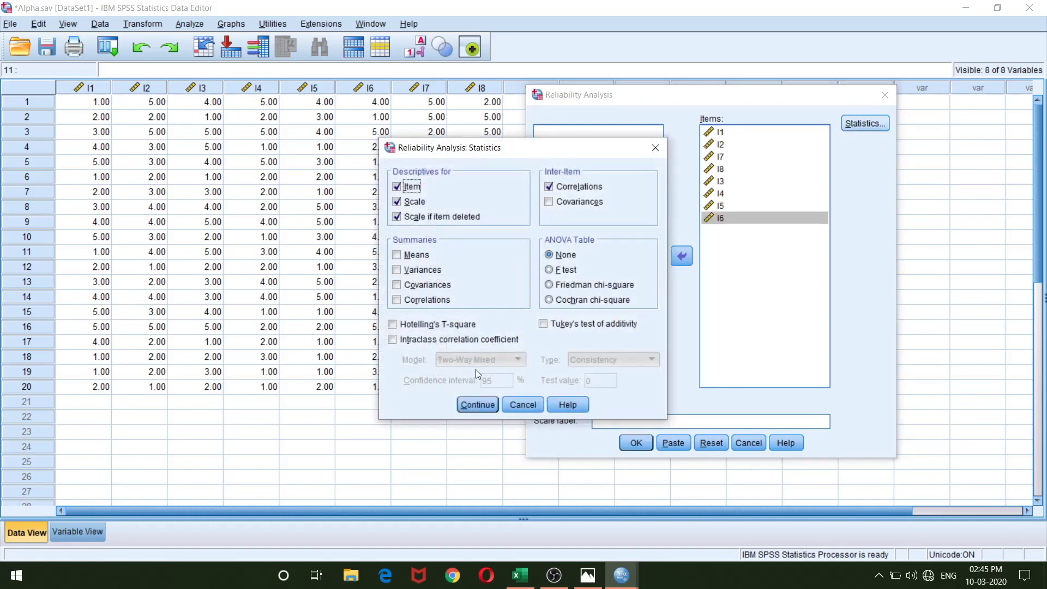
left_click(477, 404)
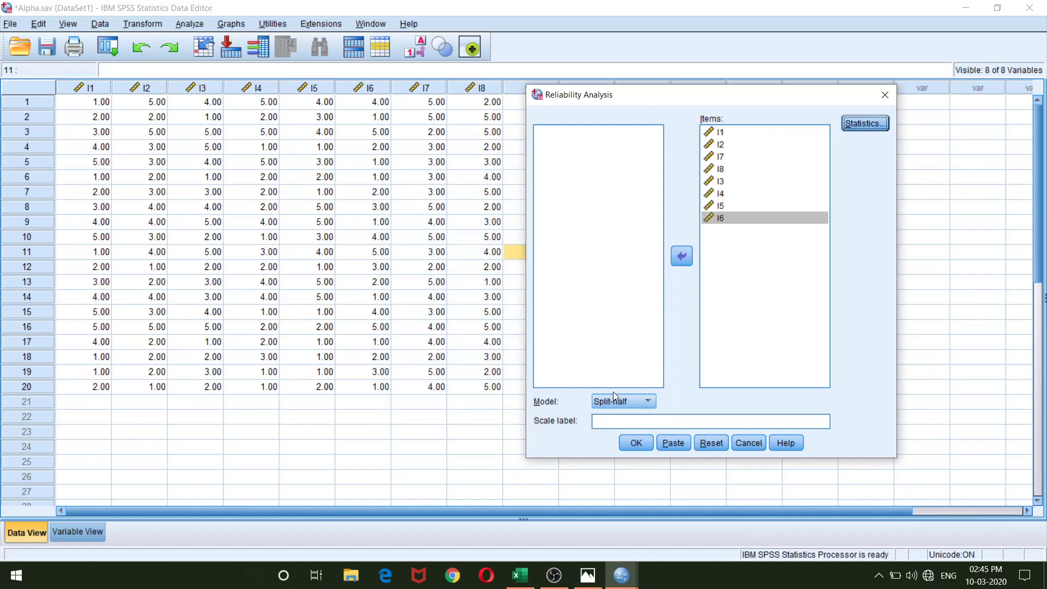
left_click(632, 400)
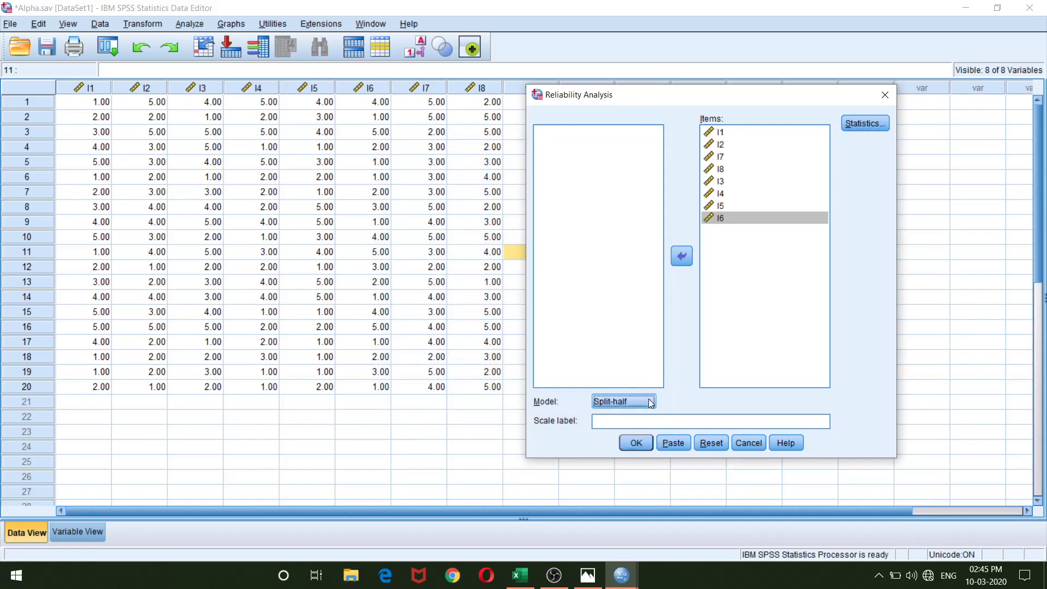
left_click(637, 443)
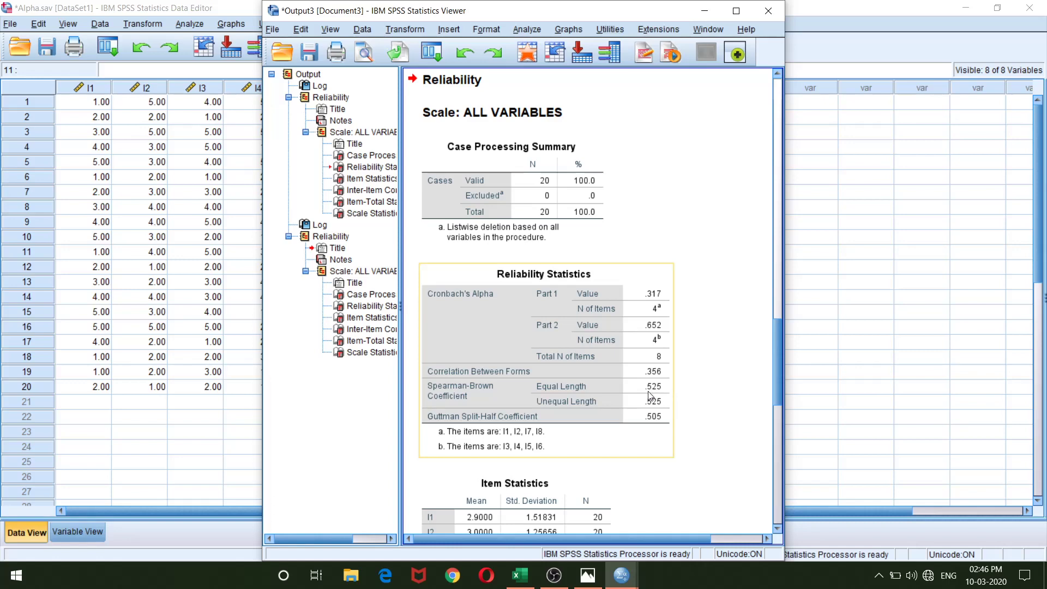
Arrange the SPSS output and the Mix workbook in Excel side by side, with the workbook's calculation columns in view
key("super+Right")
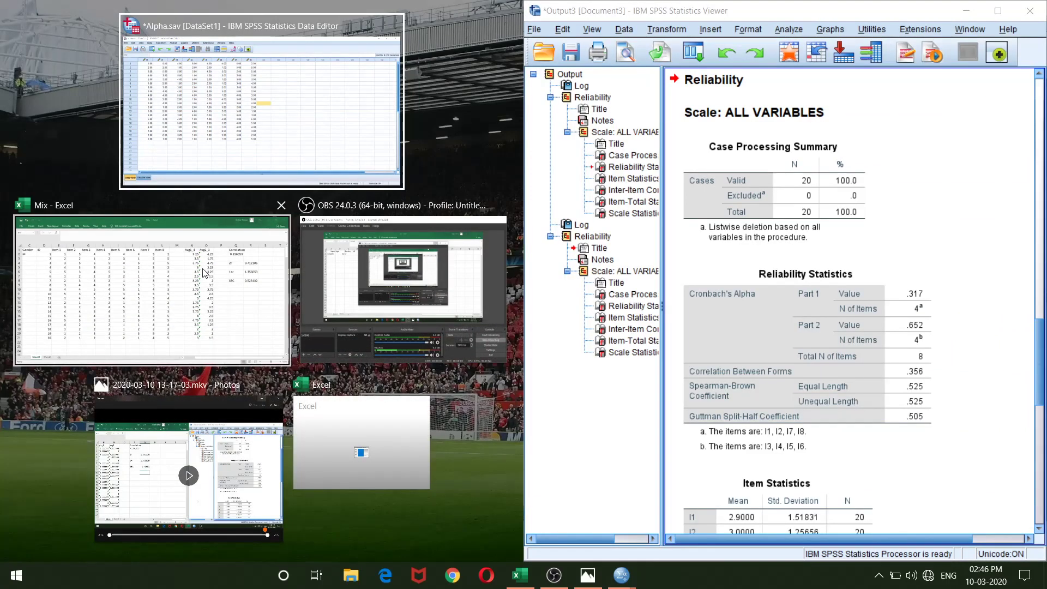
left_click(205, 272)
left_click_drag(364, 540, 458, 535)
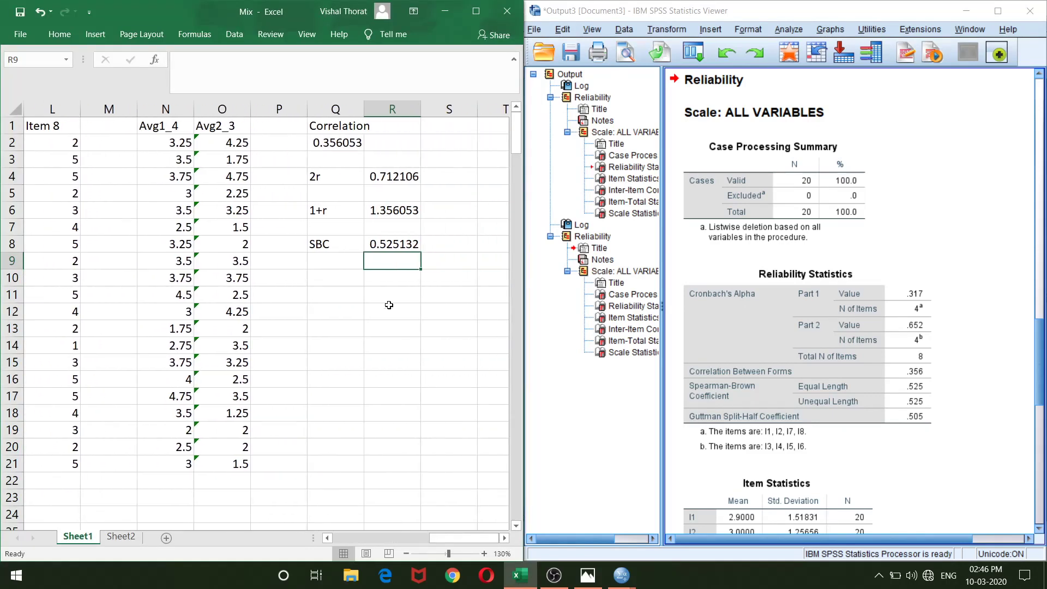
Compare the SBC result in R8 with the full-precision equal-length Spearman-Brown coefficient in the SPSS Reliability Statistics table
left_click(401, 246)
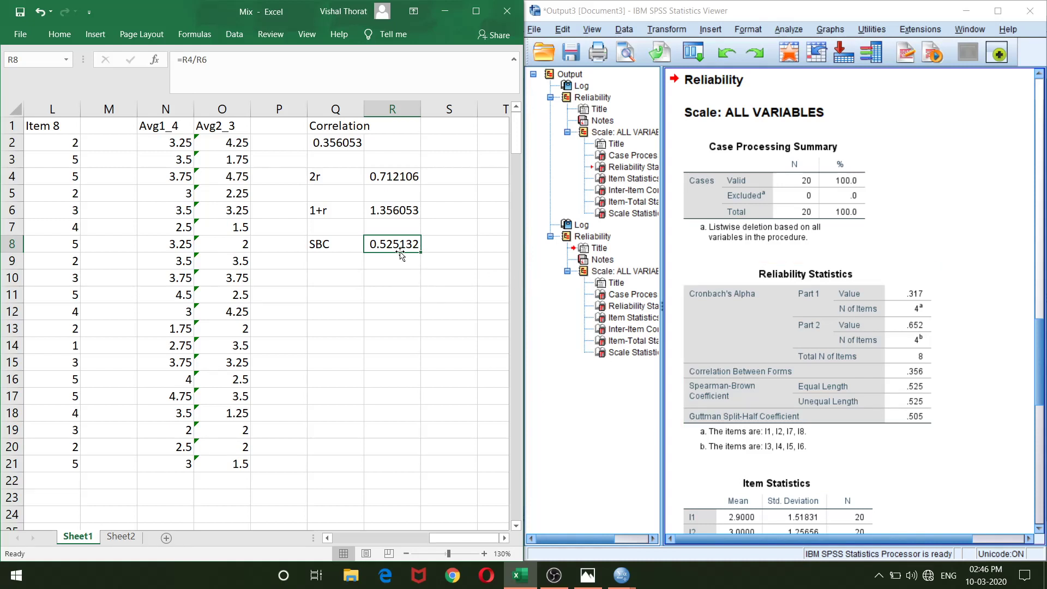
left_click(865, 361)
double_click(890, 380)
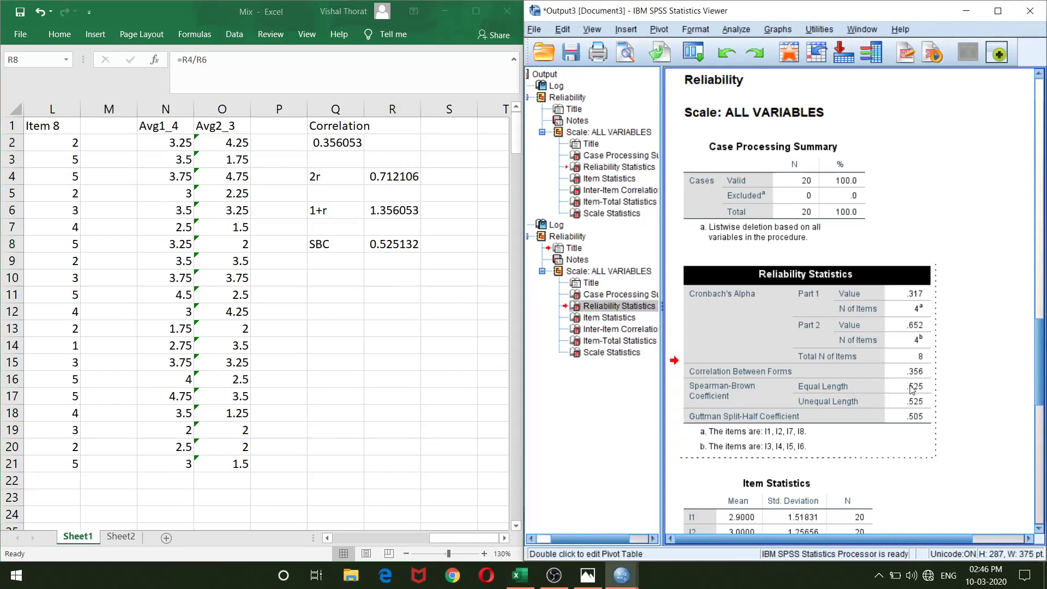
double_click(915, 386)
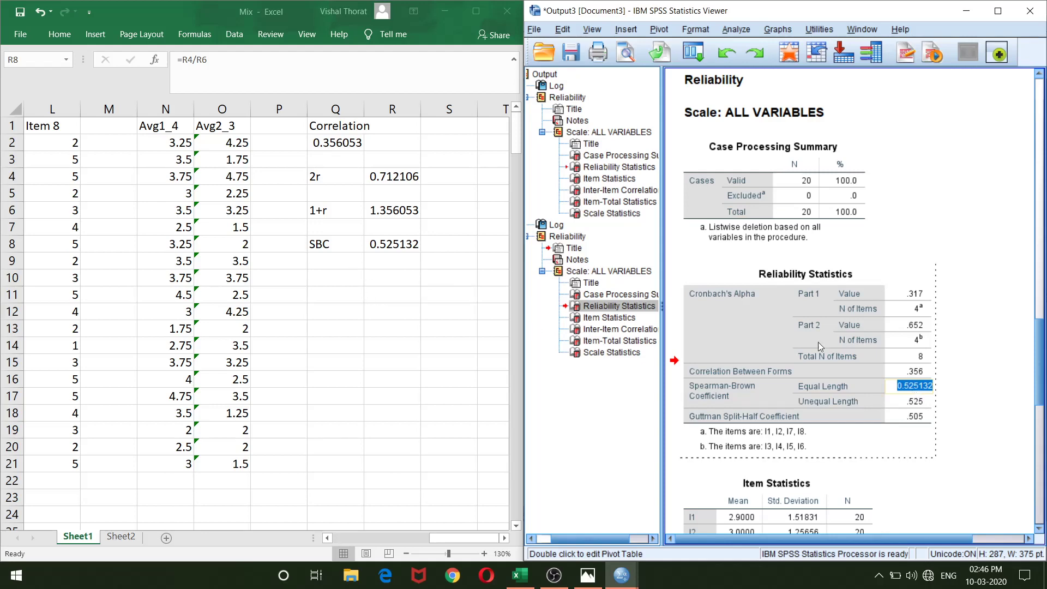
left_click(947, 352)
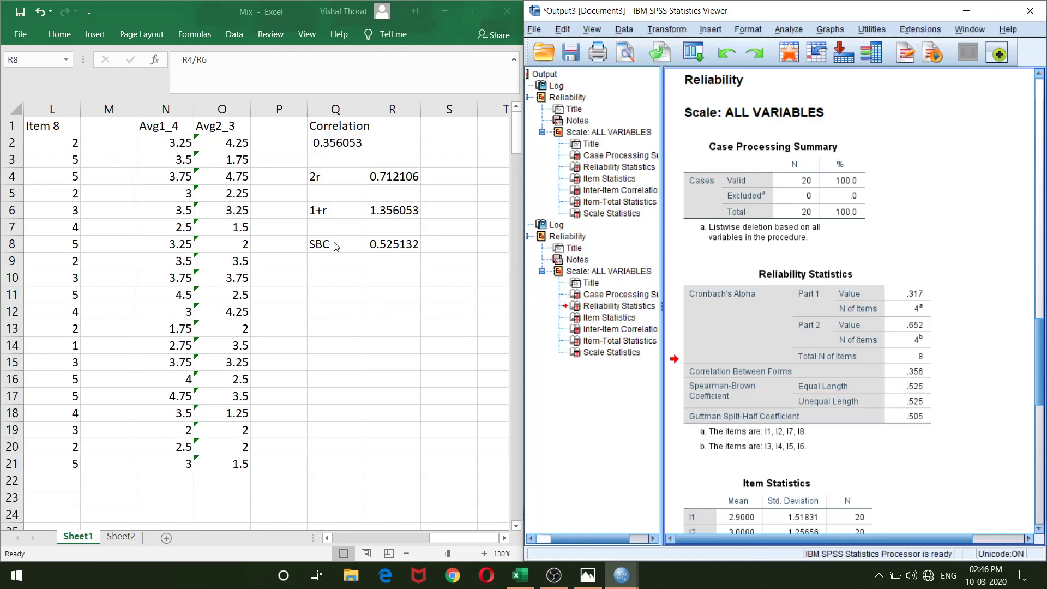
Return to the Mix workbook in Excel and maximize its window to review the average and correlation columns
key("alt+Tab")
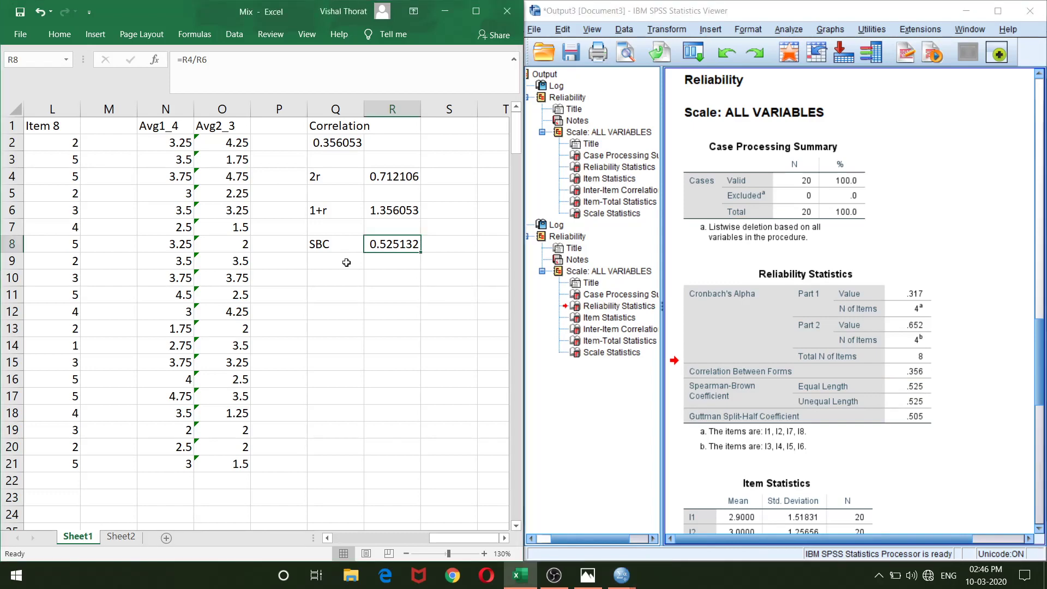
left_click(472, 11)
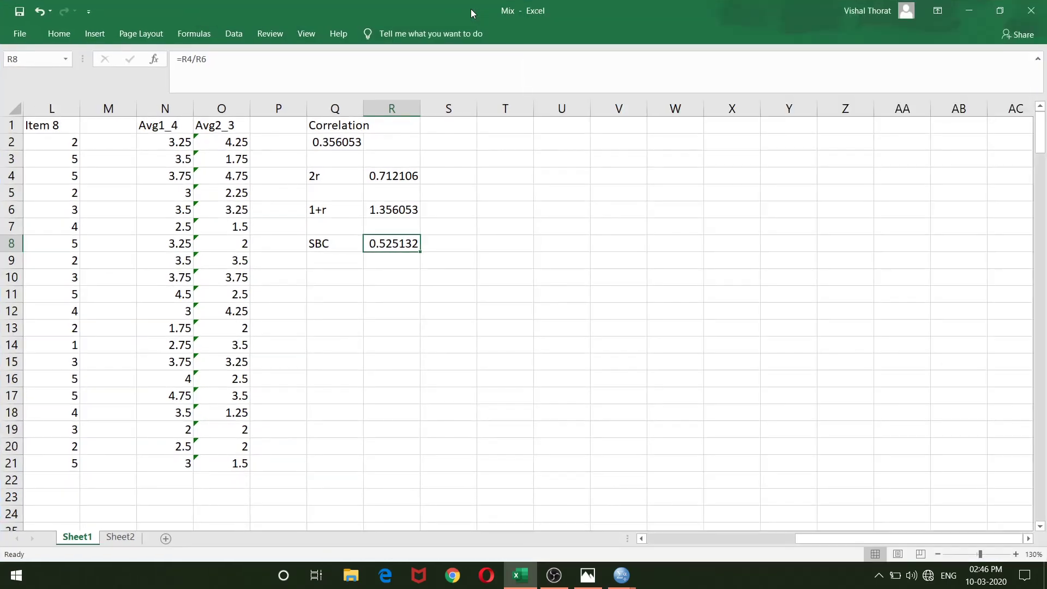
scroll(372, 247, "left", 6)
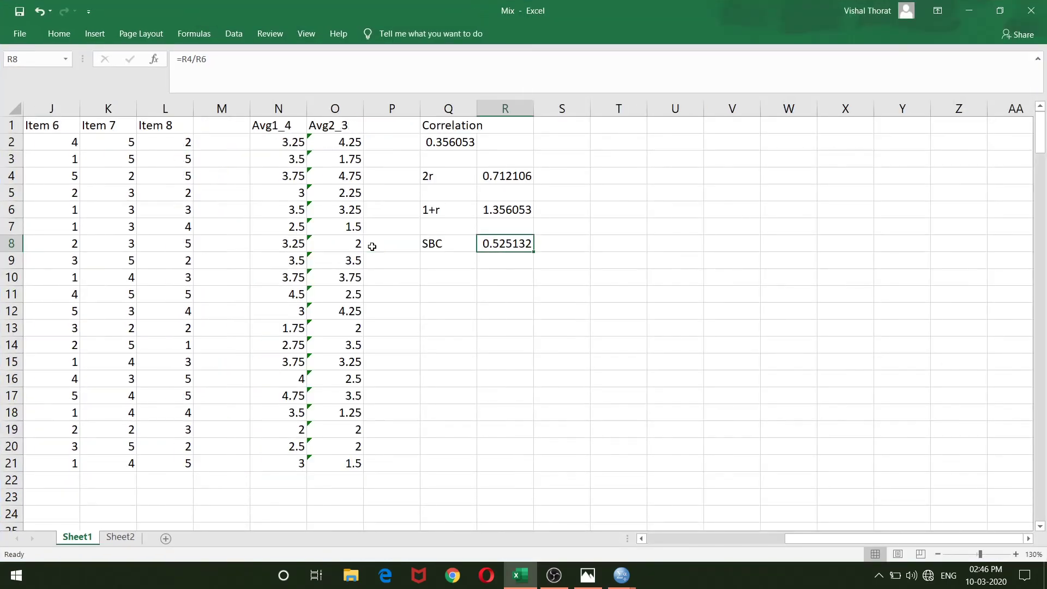